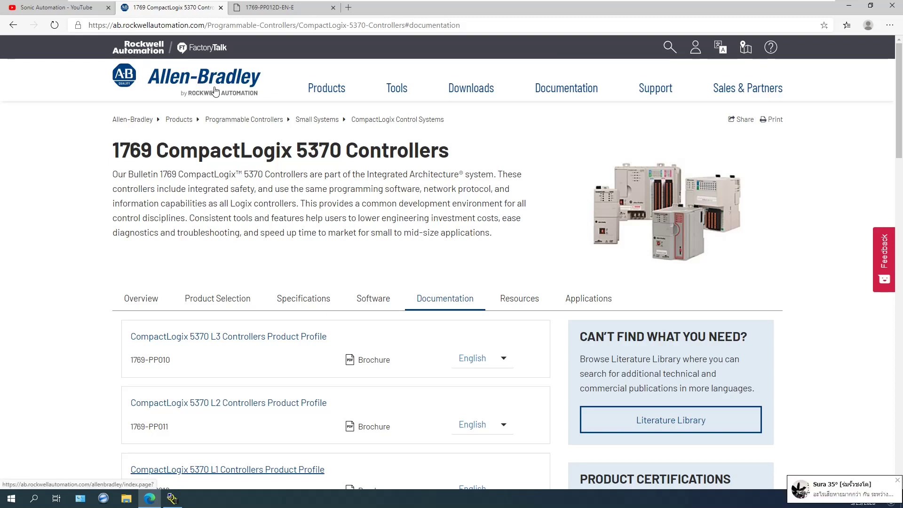
Open the Rockwell Automation Sample Code Library and search it for "modbus".
{"action": "mouse_move", "coordinate": [477, 92]}
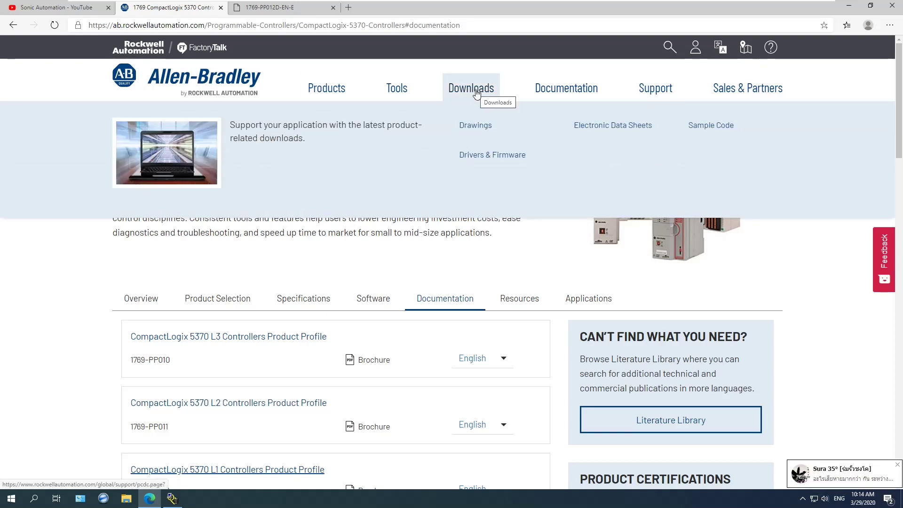
{"action": "left_click", "coordinate": [718, 125]}
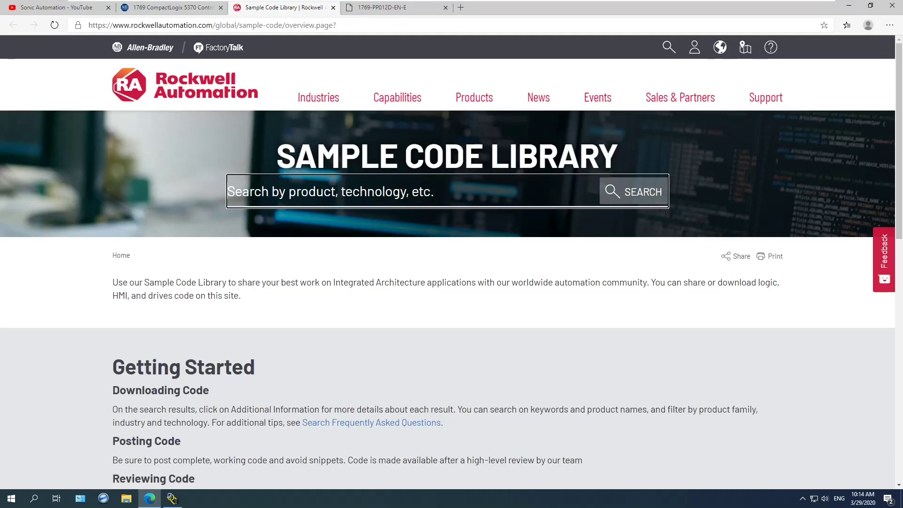
{"action": "type", "text": "modbus"}
{"action": "key", "text": "Return"}
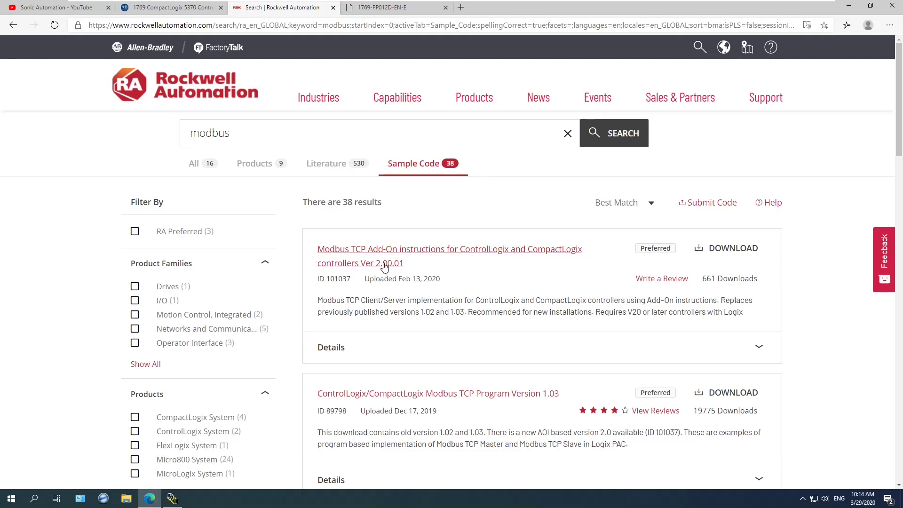
Download the Modbus TCP Add-On instructions for ControlLogix and CompactLogix controllers Ver 2.00.01, agreeing to the terms and conditions.
{"action": "left_click_drag", "start_coordinate": [370, 282], "coordinate": [445, 285]}
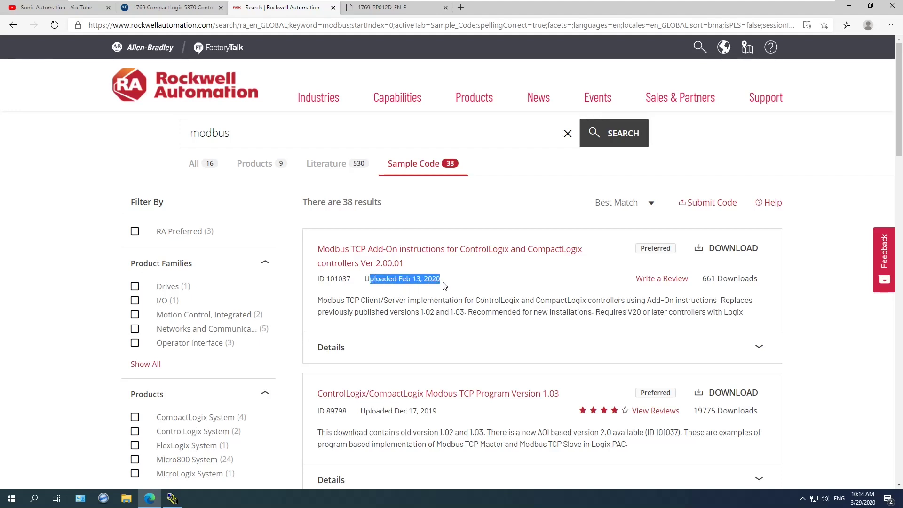
{"action": "left_click", "coordinate": [444, 285]}
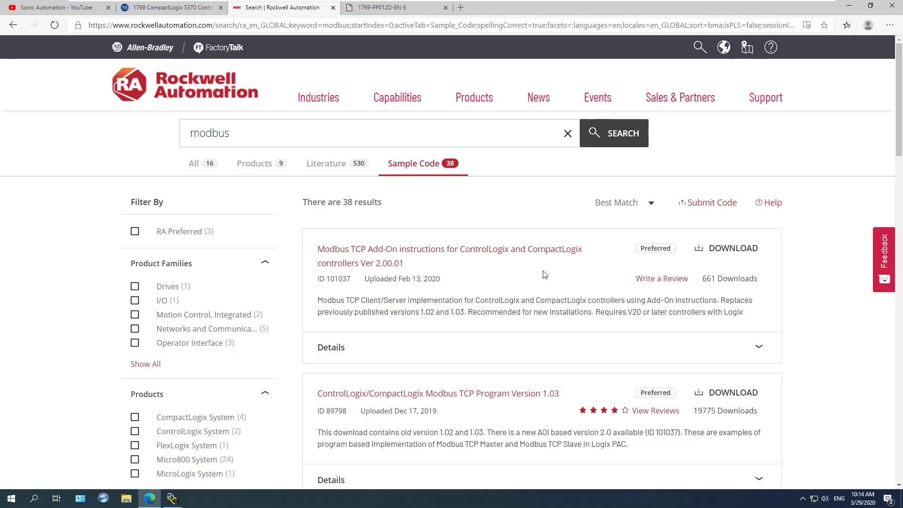
{"action": "left_click", "coordinate": [732, 249]}
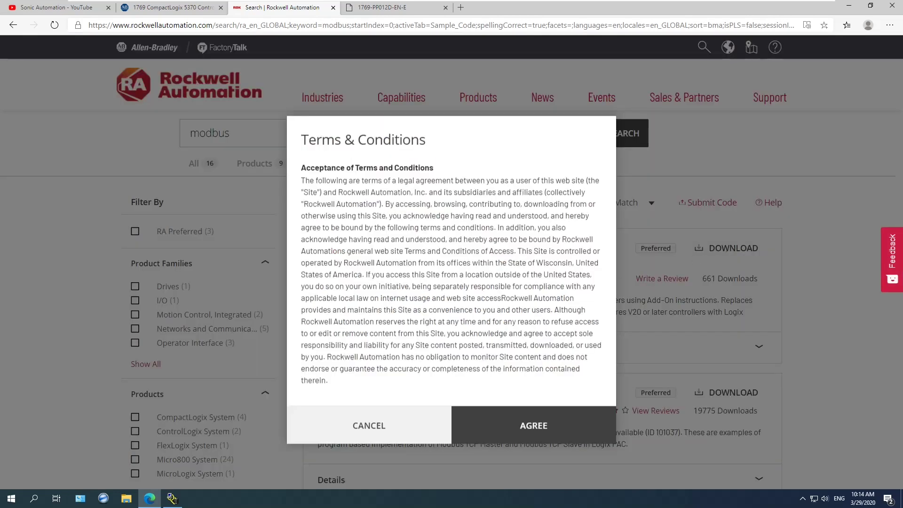
{"action": "left_click", "coordinate": [535, 368]}
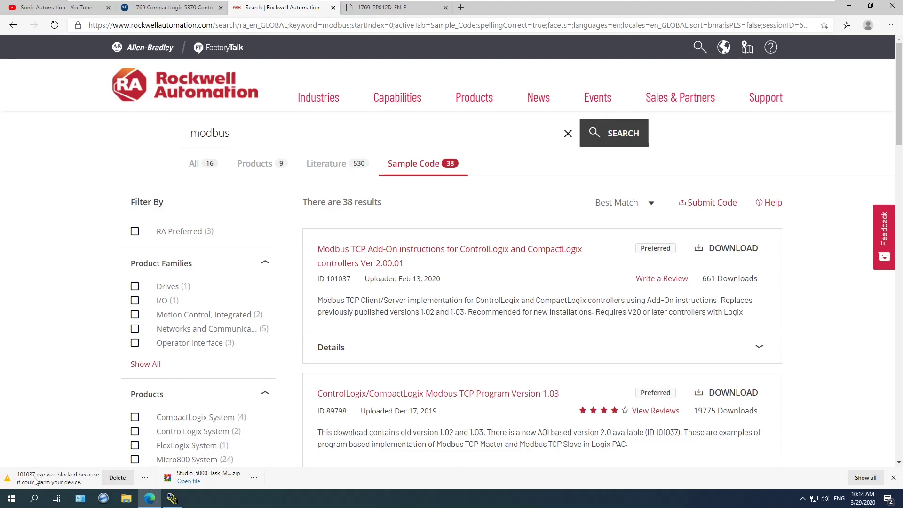
Keep the blocked download 101037.exe despite the browser's safety warning.
{"action": "left_click", "coordinate": [148, 480]}
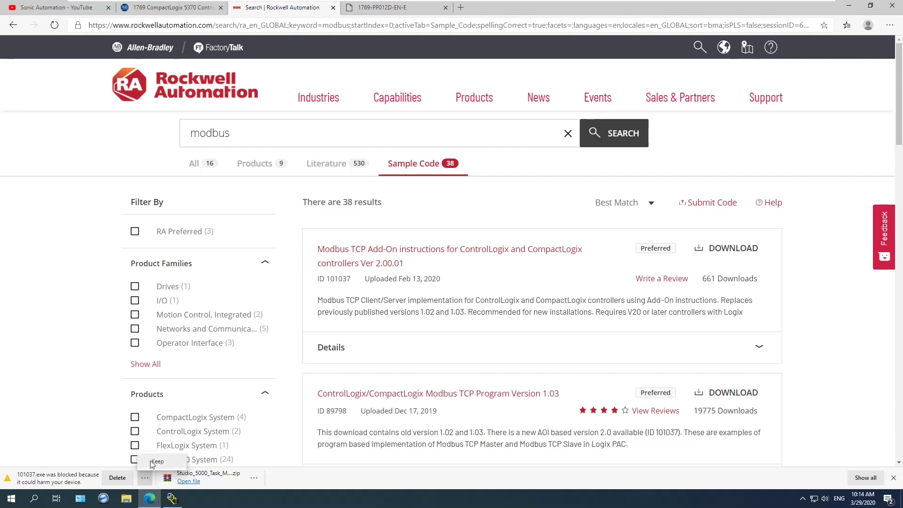
{"action": "left_click", "coordinate": [157, 462]}
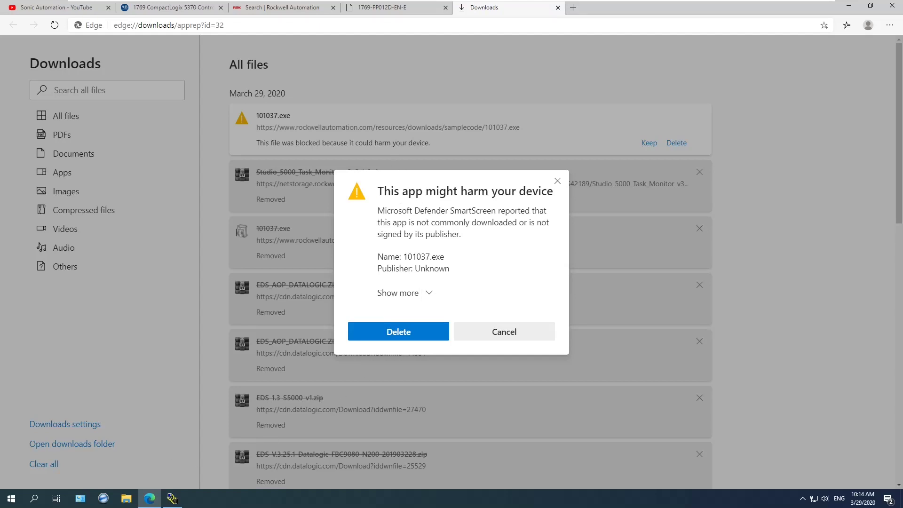
{"action": "left_click", "coordinate": [427, 293]}
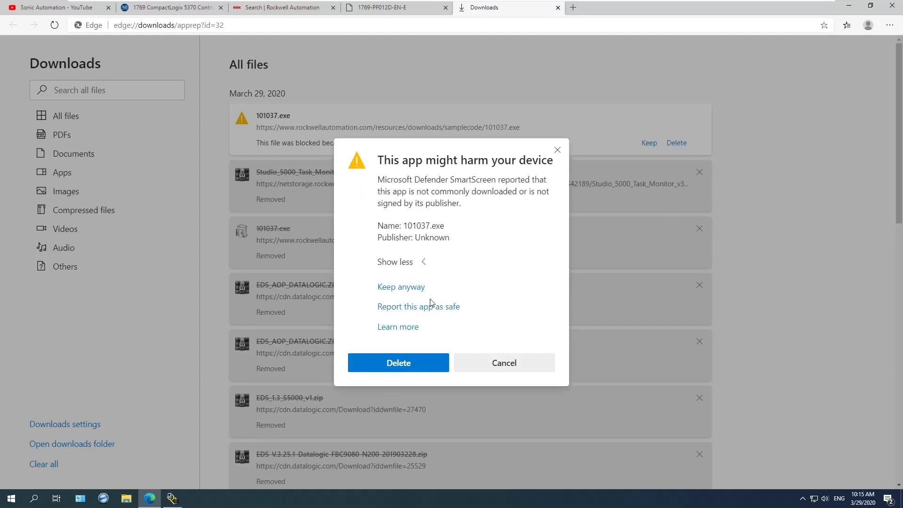
{"action": "left_click", "coordinate": [400, 287]}
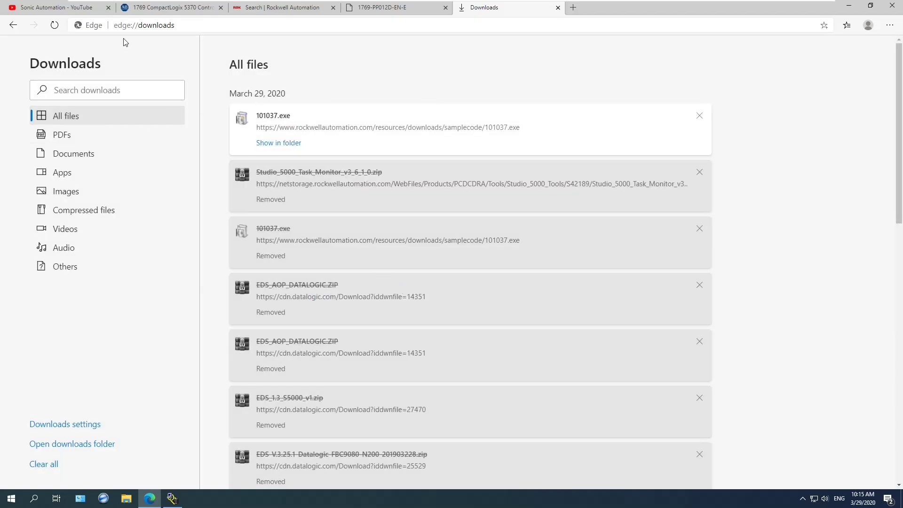
Show 101037.exe in its folder and run it anyway past the Windows SmartScreen protection.
{"action": "mouse_move", "coordinate": [152, 503]}
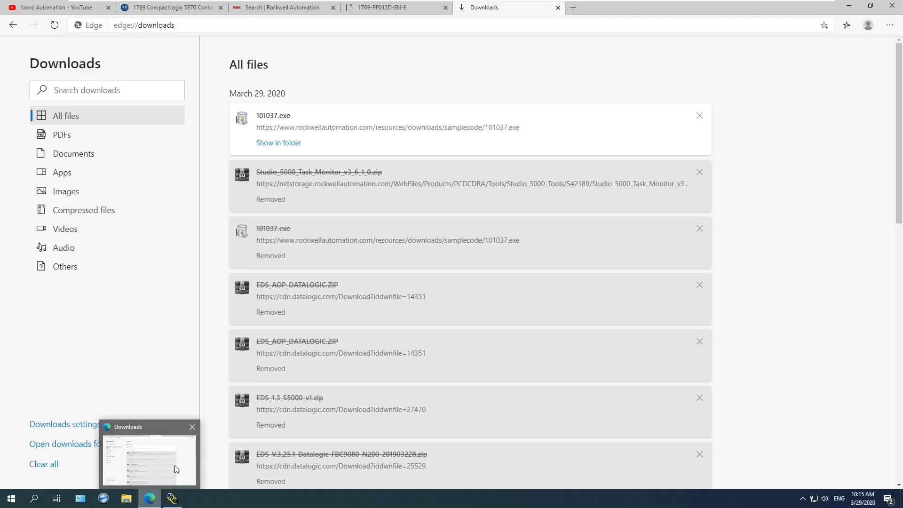
{"action": "left_click", "coordinate": [274, 144]}
{"action": "double_click", "coordinate": [147, 104]}
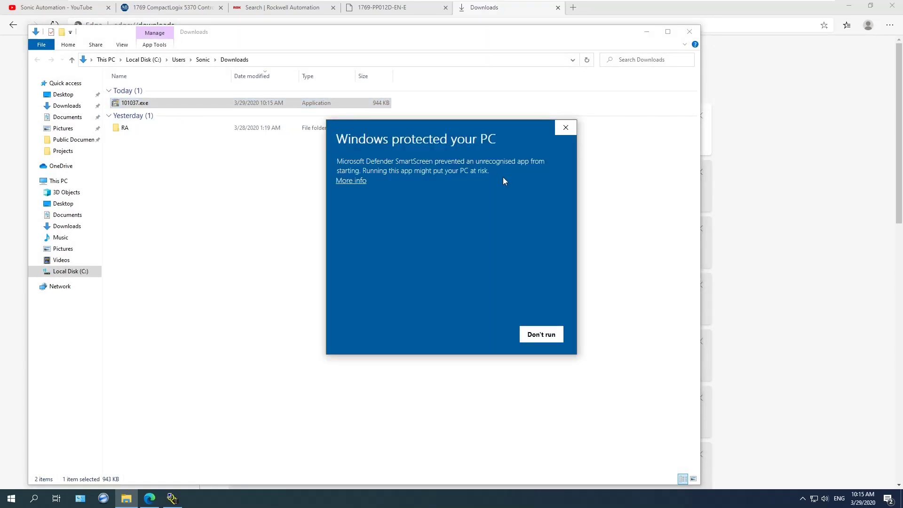
{"action": "left_click", "coordinate": [360, 187]}
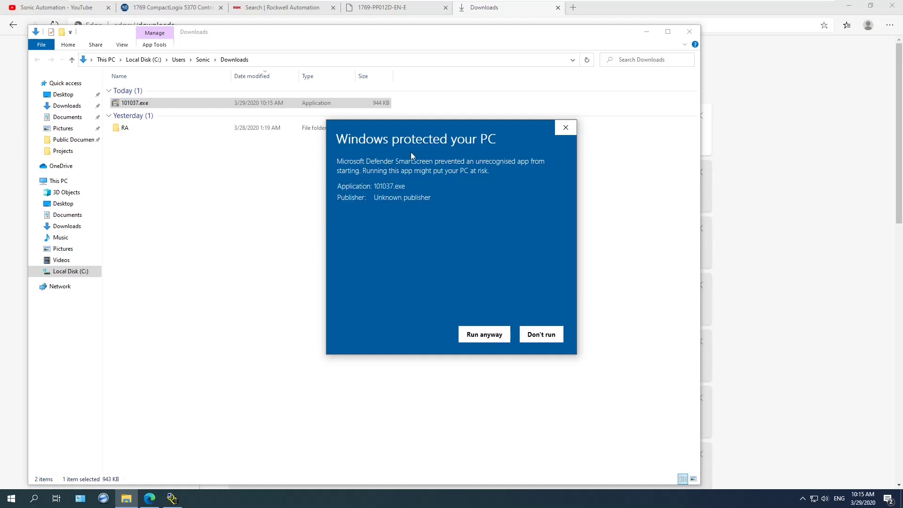
{"action": "left_click_drag", "start_coordinate": [414, 194], "coordinate": [423, 211]}
{"action": "left_click", "coordinate": [480, 335]}
Set the user's Downloads folder as the destination and extract the modbus package there.
{"action": "left_click", "coordinate": [513, 258]}
{"action": "left_click", "coordinate": [455, 246]}
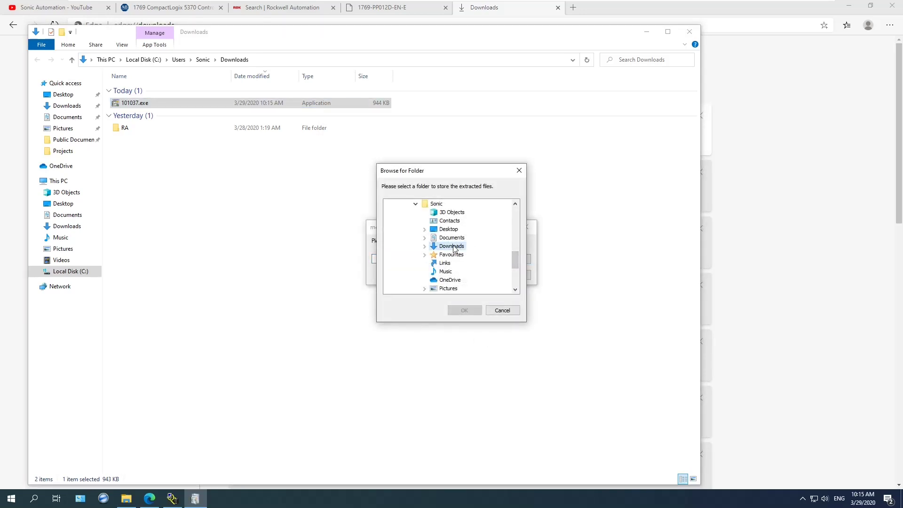
{"action": "left_click", "coordinate": [423, 246]}
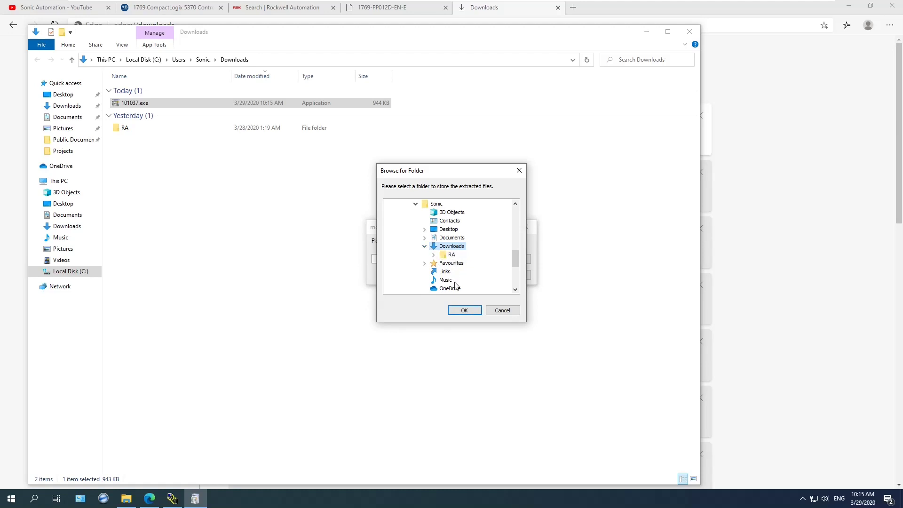
{"action": "left_click", "coordinate": [464, 310]}
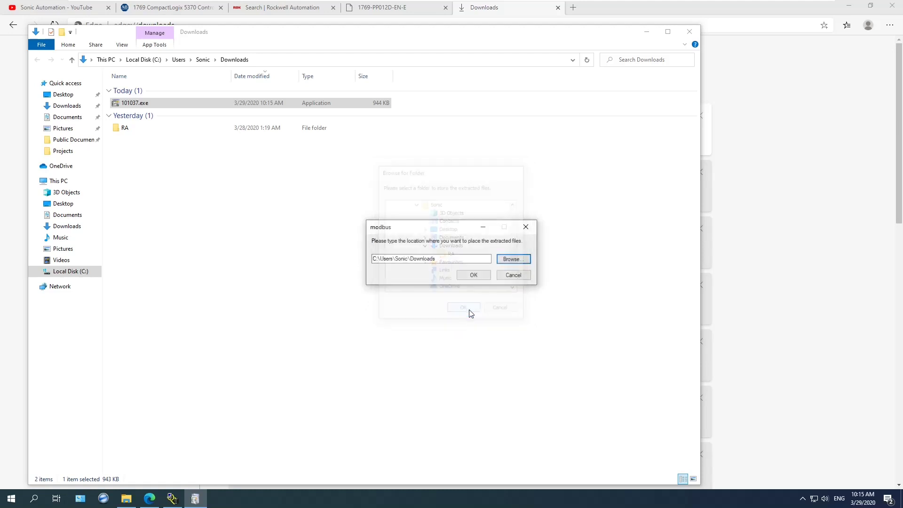
{"action": "left_click", "coordinate": [473, 276]}
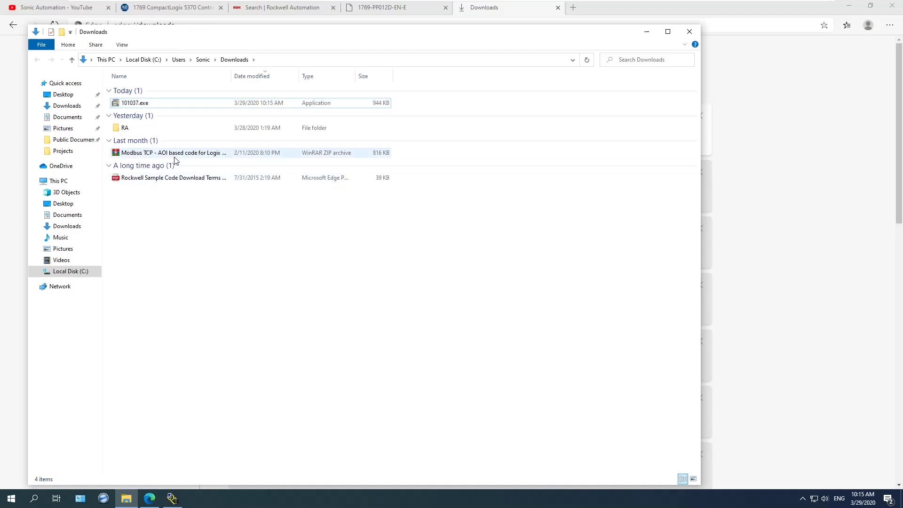
Extract the Modbus TCP AOI zip archive directly into the Downloads folder and widen the Name column to show full file names.
{"action": "left_click", "coordinate": [174, 160]}
{"action": "right_click", "coordinate": [180, 157]}
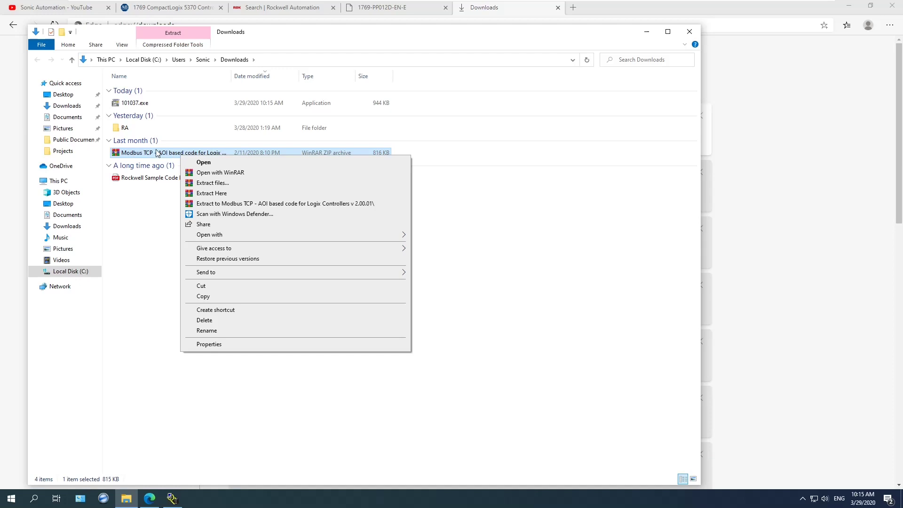
{"action": "left_click", "coordinate": [211, 193]}
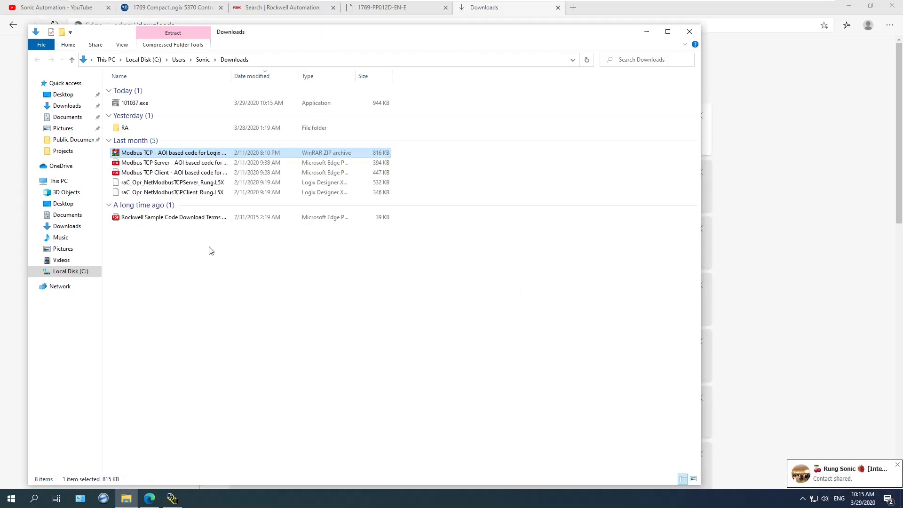
{"action": "left_click", "coordinate": [178, 163]}
{"action": "left_click_drag", "start_coordinate": [231, 75], "coordinate": [359, 93]}
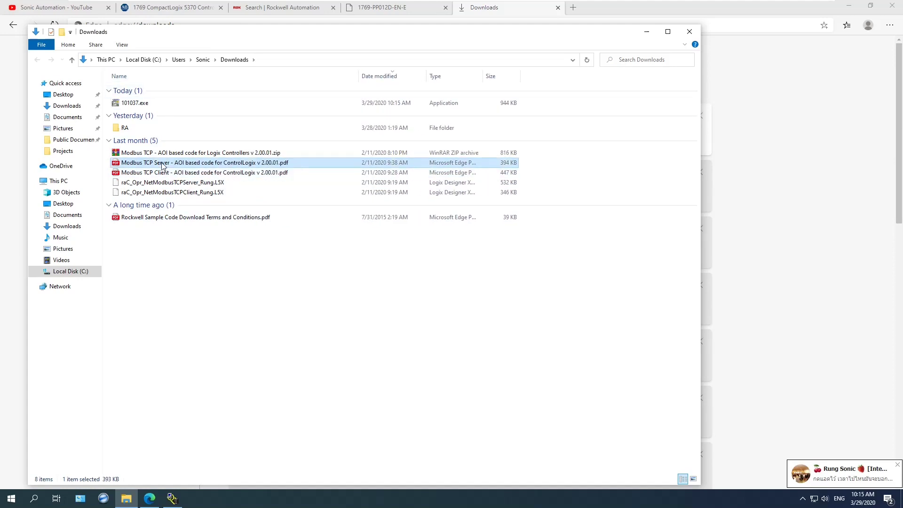
Look over the extracted files, selecting the two L5X rung files and the Client and Server PDF manuals.
{"action": "left_click", "coordinate": [207, 193]}
{"action": "left_click_drag", "start_coordinate": [533, 198], "coordinate": [515, 185]}
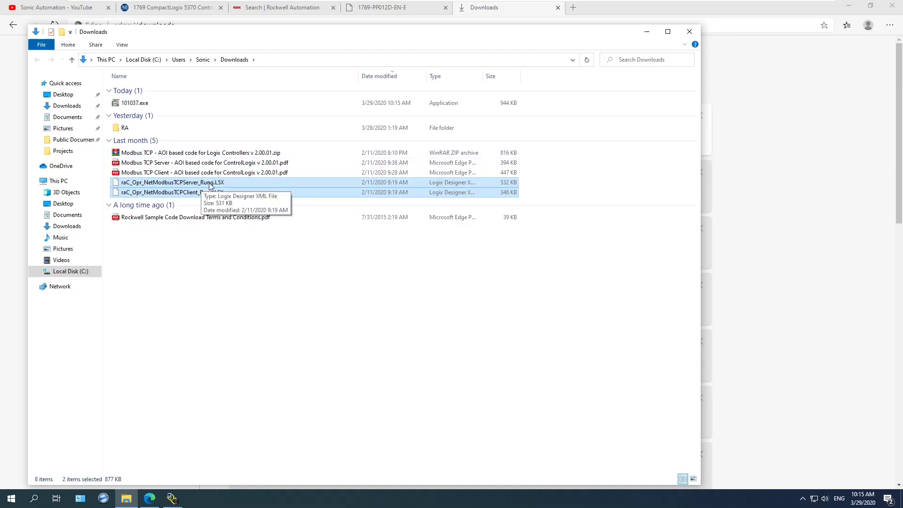
{"action": "left_click", "coordinate": [234, 173]}
{"action": "left_click", "coordinate": [231, 163]}
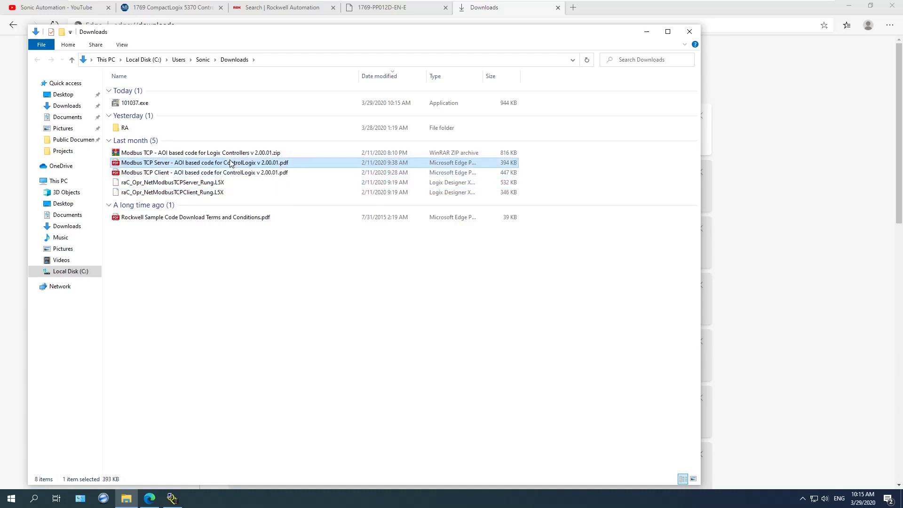
Open the Modbus TCP Client and Modbus TCP Server PDF manuals, highlighting the product name in each title.
{"action": "double_click", "coordinate": [188, 173]}
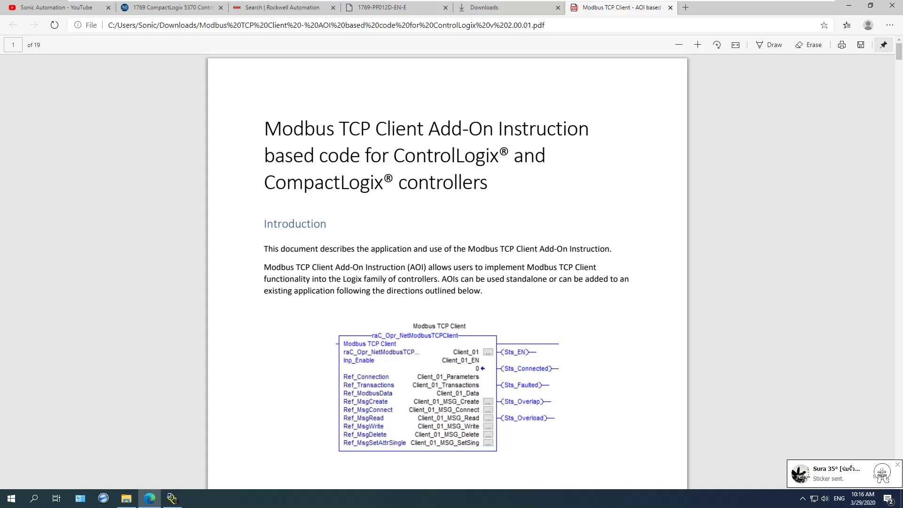
{"action": "left_click_drag", "start_coordinate": [266, 128], "coordinate": [423, 130]}
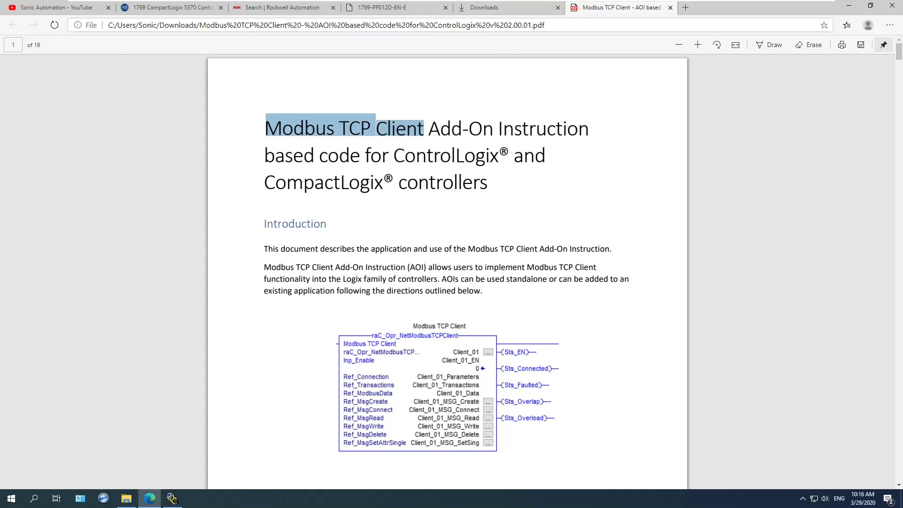
{"action": "left_click", "coordinate": [131, 499]}
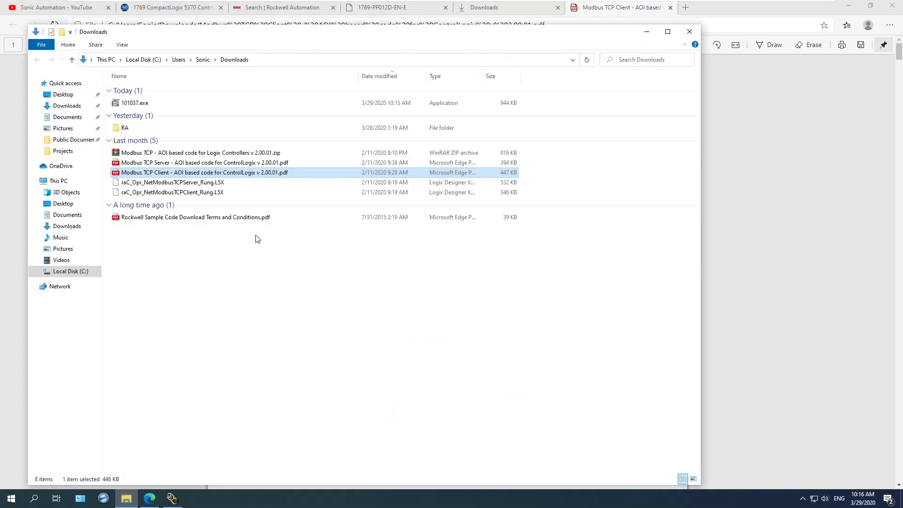
{"action": "left_click", "coordinate": [254, 163]}
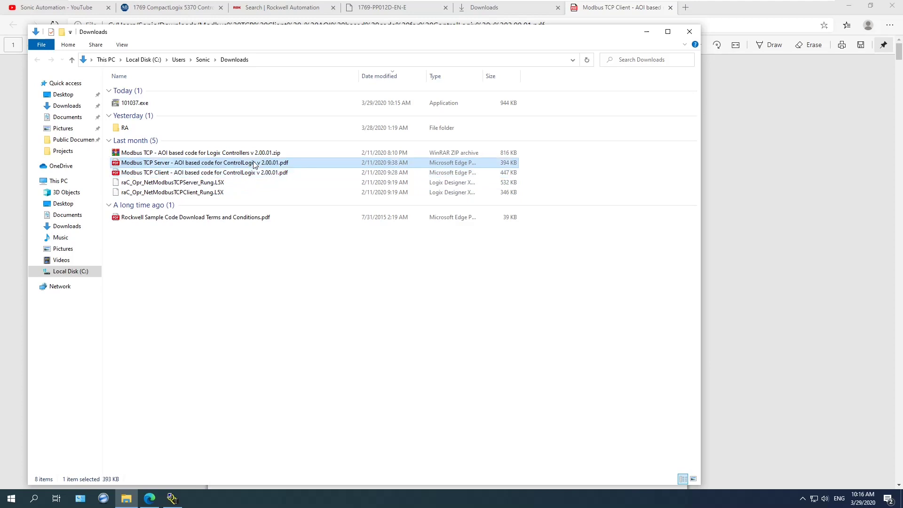
{"action": "double_click", "coordinate": [254, 163]}
{"action": "left_click_drag", "start_coordinate": [266, 128], "coordinate": [429, 128]}
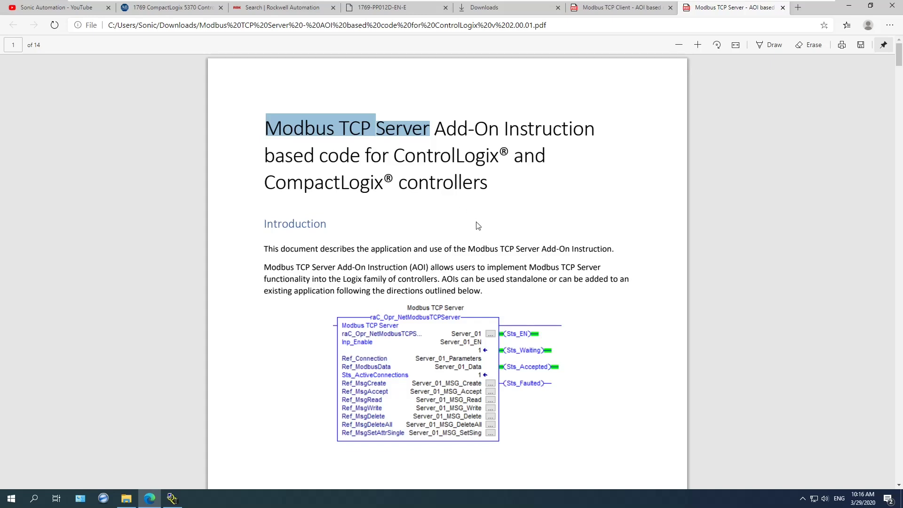
Read the Server manual's supported Modbus function code tables and its Implementation section on periodic tasks and the rung import process.
{"action": "scroll", "coordinate": [447, 273], "scroll_direction": "down", "scroll_amount": 20}
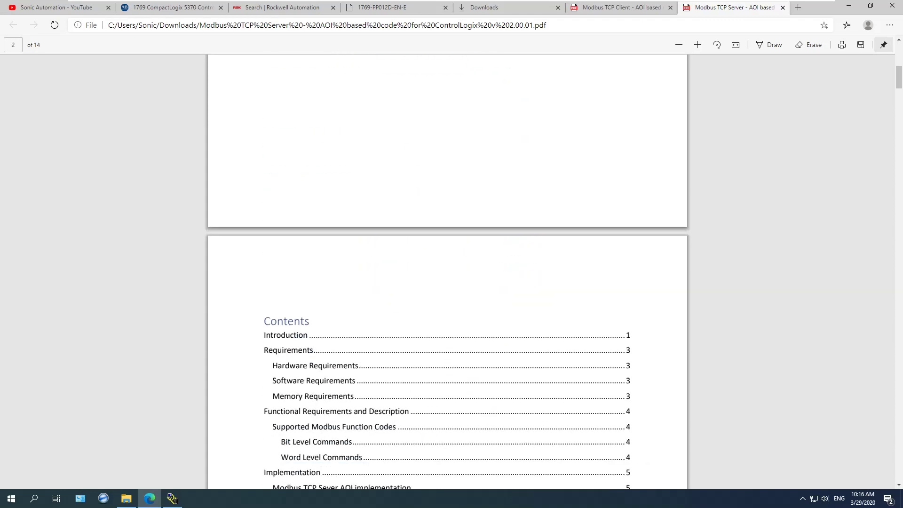
{"action": "scroll", "coordinate": [518, 250], "scroll_direction": "down", "scroll_amount": 15}
{"action": "scroll", "coordinate": [517, 250], "scroll_direction": "up", "scroll_amount": 7}
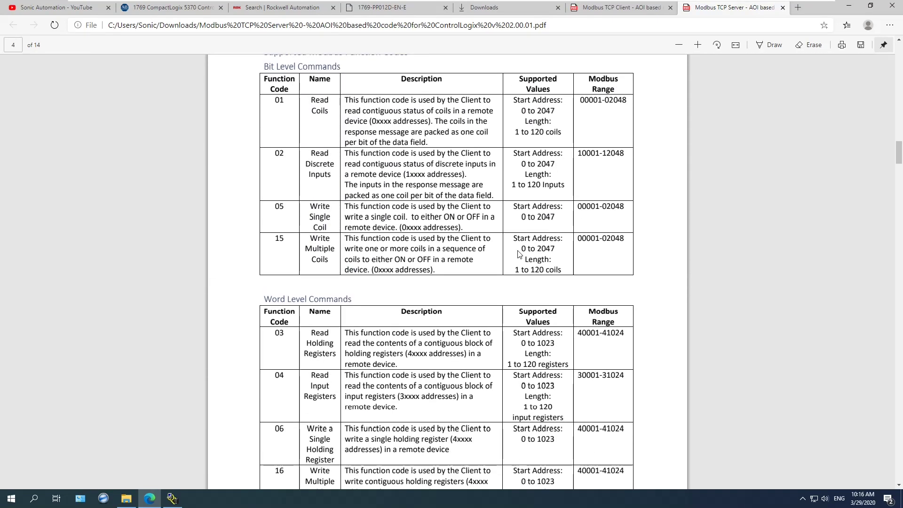
{"action": "scroll", "coordinate": [517, 250], "scroll_direction": "up", "scroll_amount": 9}
{"action": "scroll", "coordinate": [485, 235], "scroll_direction": "down", "scroll_amount": 8}
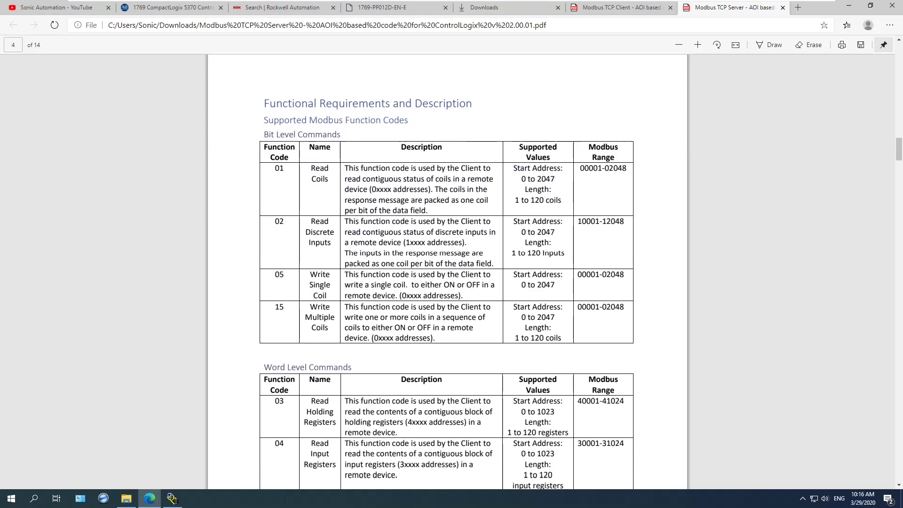
{"action": "scroll", "coordinate": [447, 275], "scroll_direction": "down", "scroll_amount": 2}
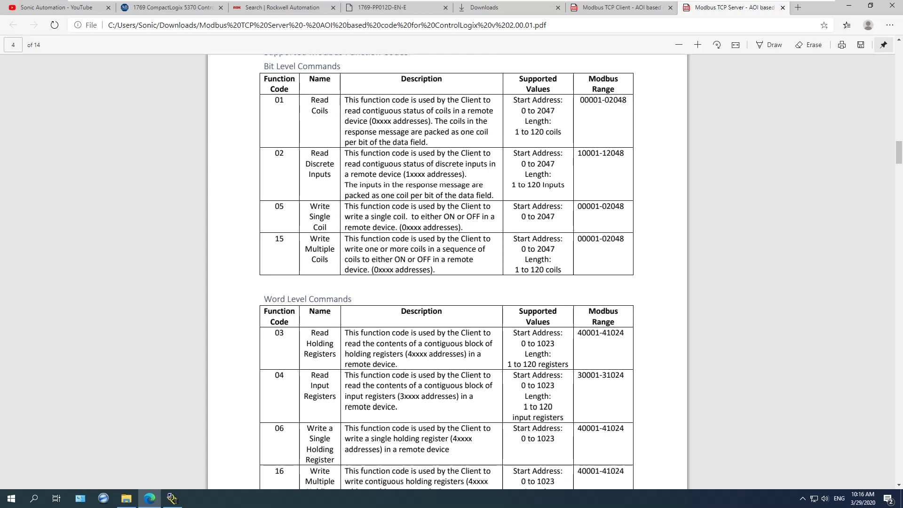
{"action": "scroll", "coordinate": [446, 272], "scroll_direction": "down", "scroll_amount": 7}
{"action": "scroll", "coordinate": [447, 272], "scroll_direction": "down", "scroll_amount": 5}
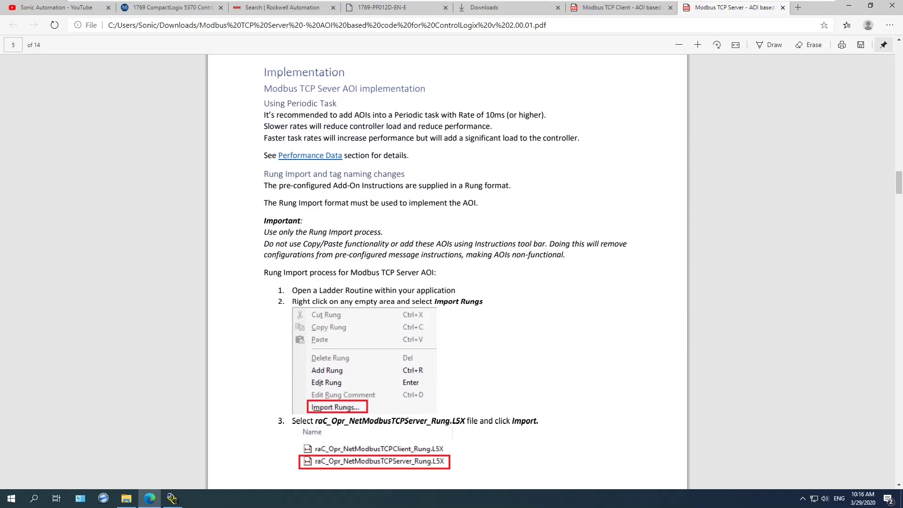
{"action": "scroll", "coordinate": [446, 271], "scroll_direction": "down", "scroll_amount": 3}
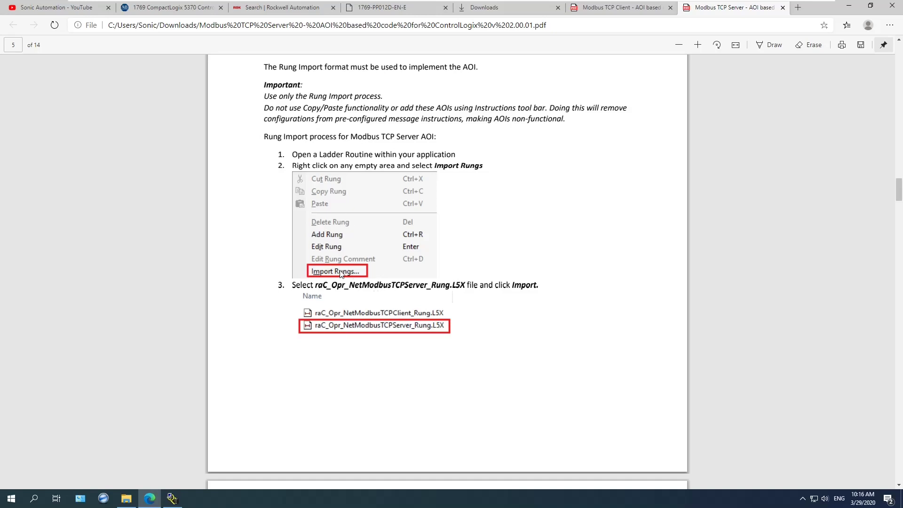
{"action": "scroll", "coordinate": [394, 266], "scroll_direction": "up", "scroll_amount": 2}
{"action": "scroll", "coordinate": [339, 328], "scroll_direction": "down", "scroll_amount": 2}
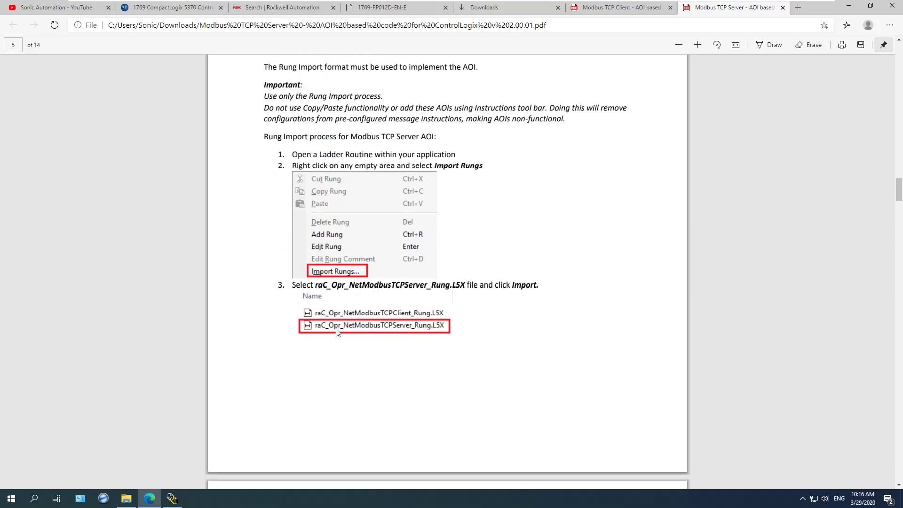
Read the Server manual's remaining rung import steps, covering tag final names, the Find/Replace prefix change and the finished rung.
{"action": "scroll", "coordinate": [413, 334], "scroll_direction": "down", "scroll_amount": 10}
{"action": "scroll", "coordinate": [437, 325], "scroll_direction": "up", "scroll_amount": 1}
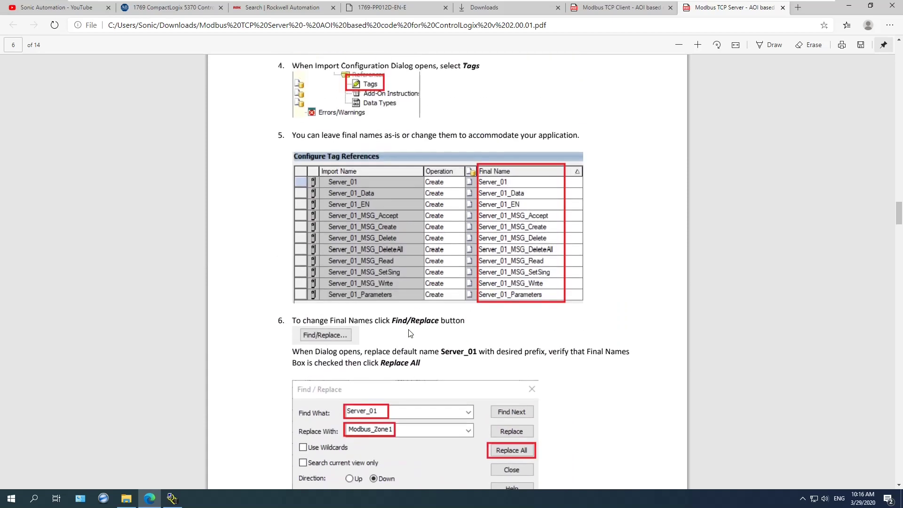
{"action": "scroll", "coordinate": [458, 314], "scroll_direction": "up", "scroll_amount": 2}
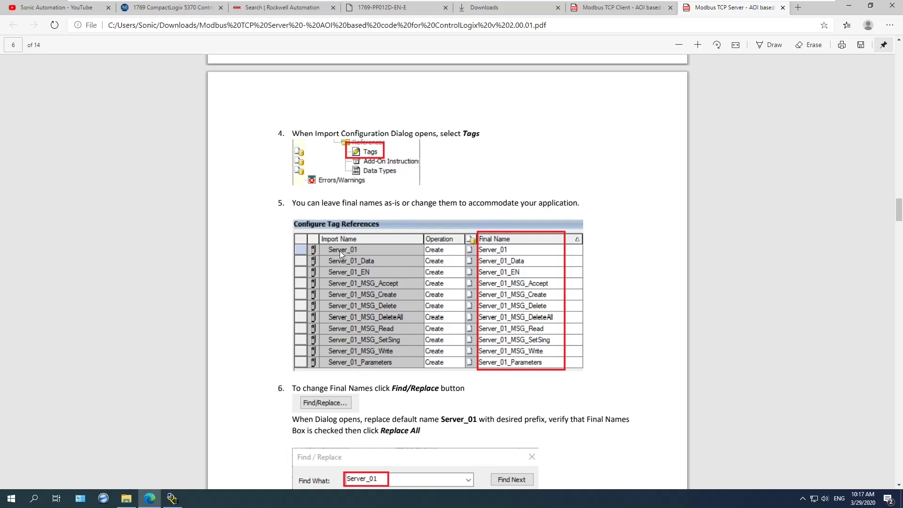
{"action": "scroll", "coordinate": [482, 256], "scroll_direction": "down", "scroll_amount": 3}
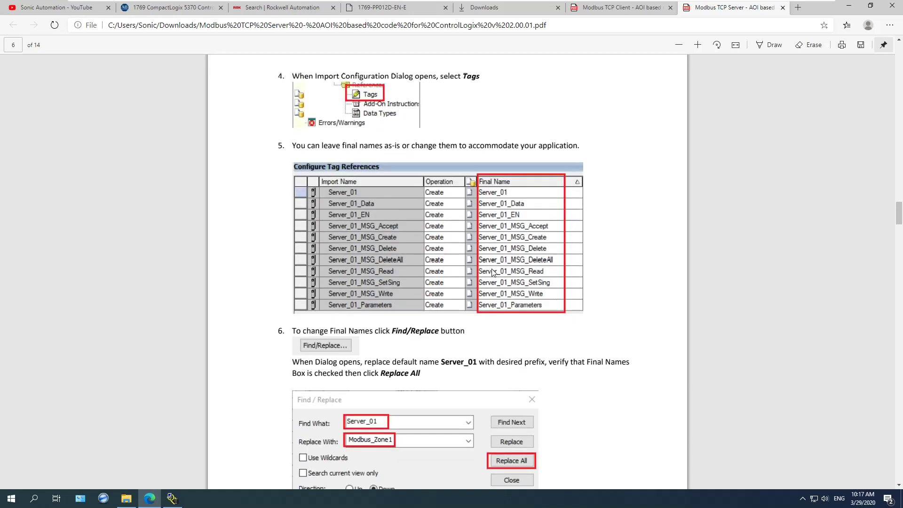
{"action": "scroll", "coordinate": [371, 339], "scroll_direction": "down", "scroll_amount": 10}
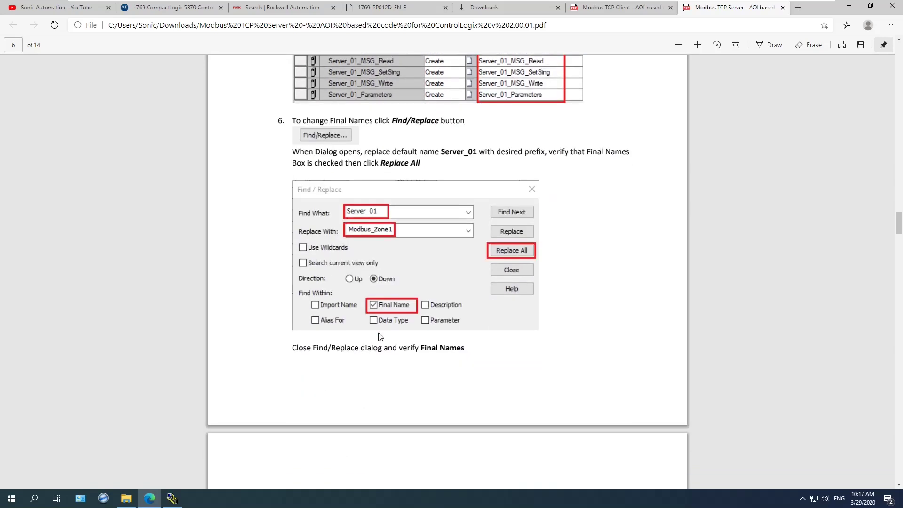
{"action": "scroll", "coordinate": [371, 320], "scroll_direction": "up", "scroll_amount": 1}
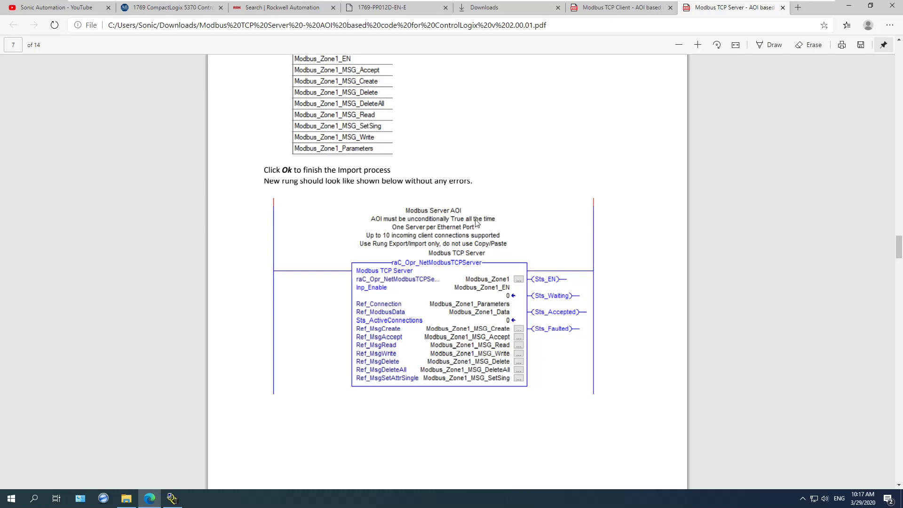
Read the Configure Operational Parameters section, highlighting the LocalSlot guidance for 1756-EN2T(R) modules, 1756-L8xE controllers and CompactLogix 5370, 5380 and 5480.
{"action": "scroll", "coordinate": [442, 358], "scroll_direction": "down", "scroll_amount": 12}
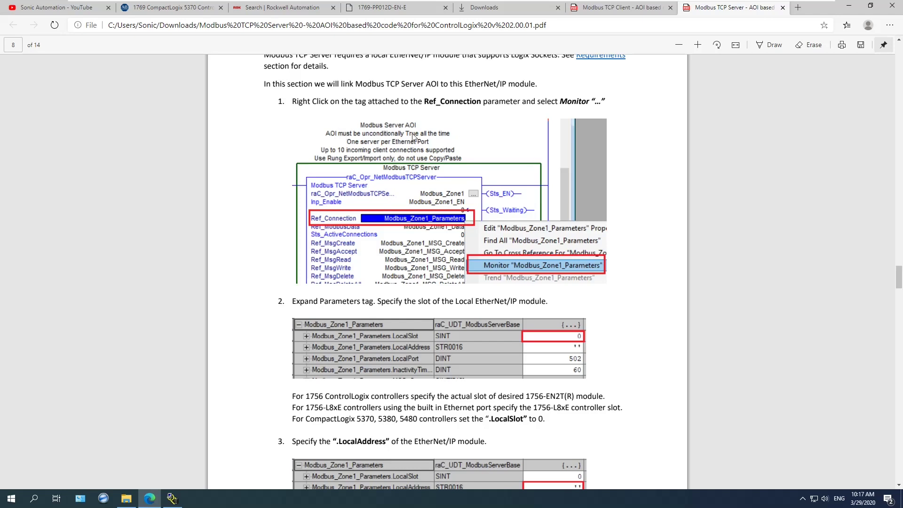
{"action": "scroll", "coordinate": [450, 137], "scroll_direction": "up", "scroll_amount": 3}
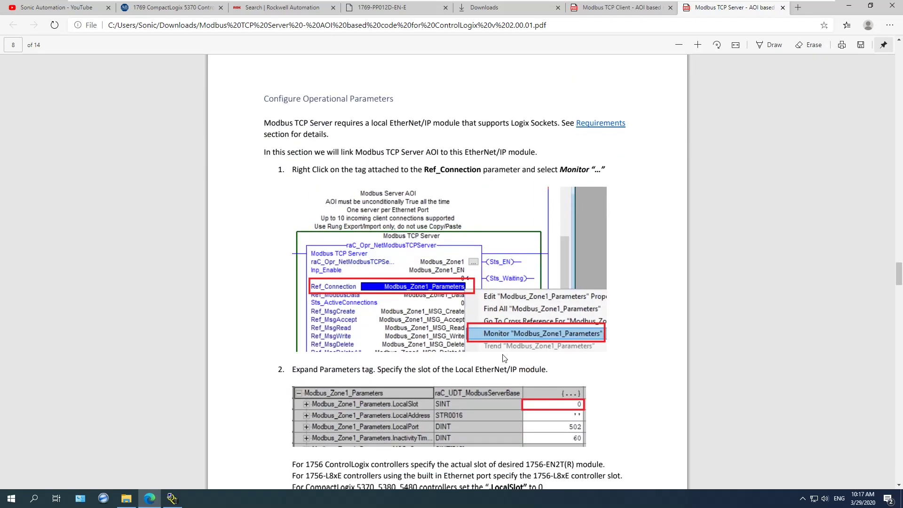
{"action": "scroll", "coordinate": [487, 377], "scroll_direction": "down", "scroll_amount": 3}
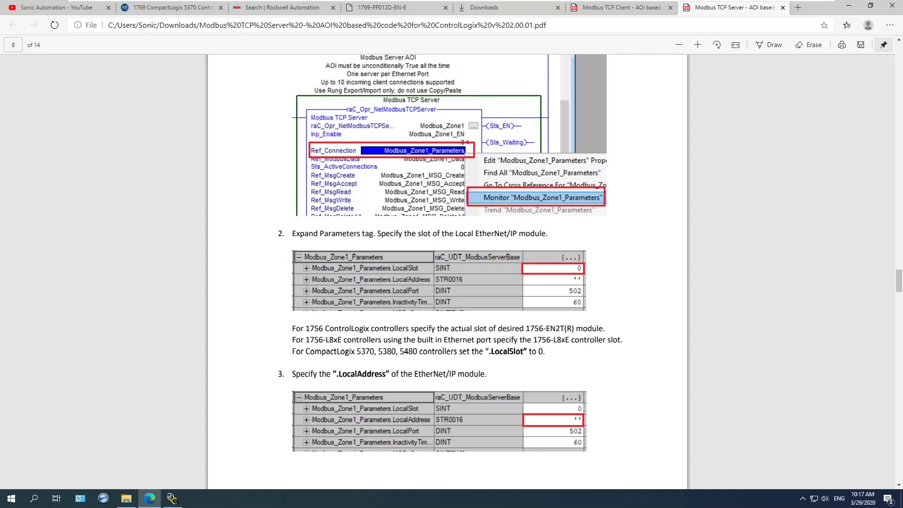
{"action": "left_click_drag", "start_coordinate": [300, 328], "coordinate": [573, 328]}
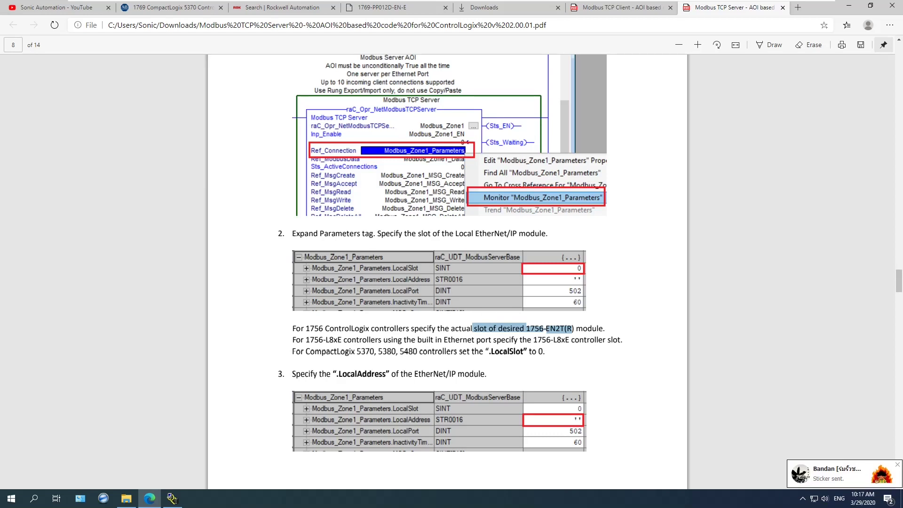
{"action": "left_click_drag", "start_coordinate": [326, 340], "coordinate": [338, 340]}
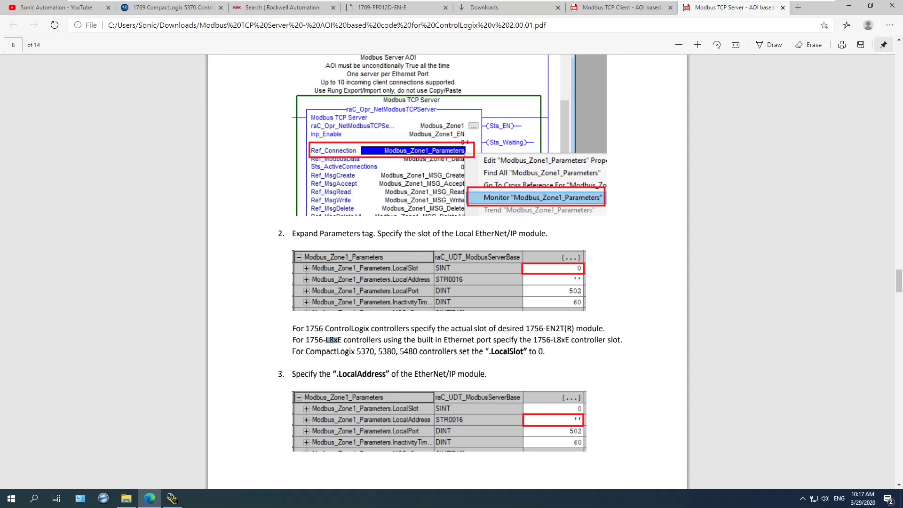
{"action": "left_click_drag", "start_coordinate": [571, 339], "coordinate": [620, 339]}
{"action": "left_click", "coordinate": [620, 339]}
{"action": "left_click_drag", "start_coordinate": [444, 340], "coordinate": [491, 340]}
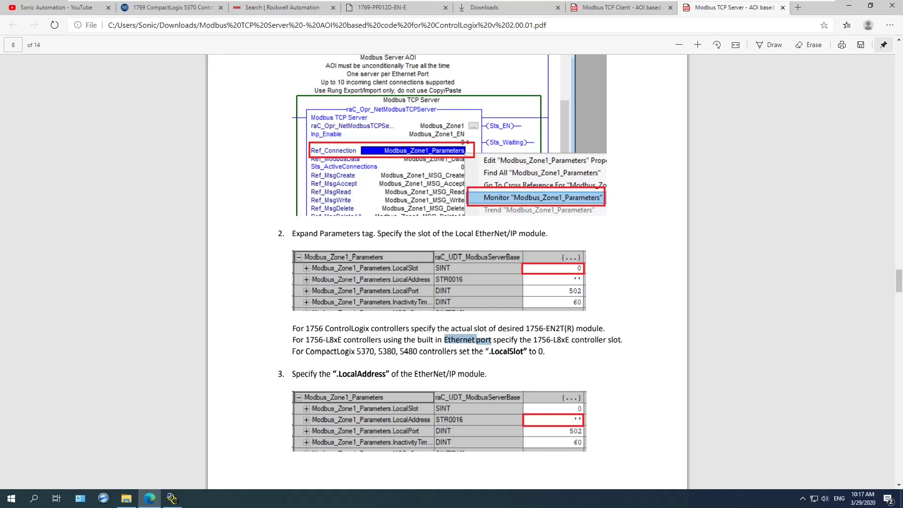
{"action": "left_click_drag", "start_coordinate": [305, 351], "coordinate": [428, 351]}
{"action": "left_click", "coordinate": [540, 352]}
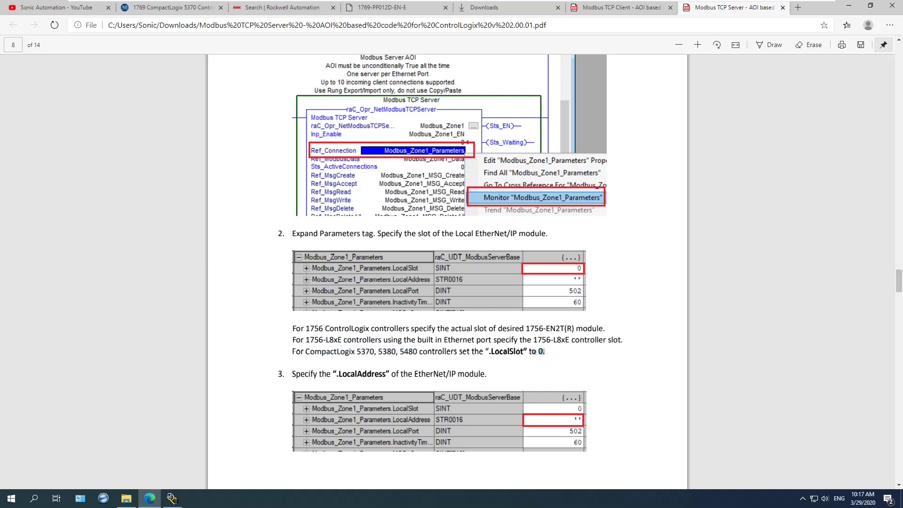
Read the instructions for specifying the LocalAddress parameter, highlighting the phrase "Dual IP mode" in the CompactLogix 5380 and 5480 note.
{"action": "scroll", "coordinate": [558, 358], "scroll_direction": "down", "scroll_amount": 1}
{"action": "scroll", "coordinate": [447, 269], "scroll_direction": "down", "scroll_amount": 3}
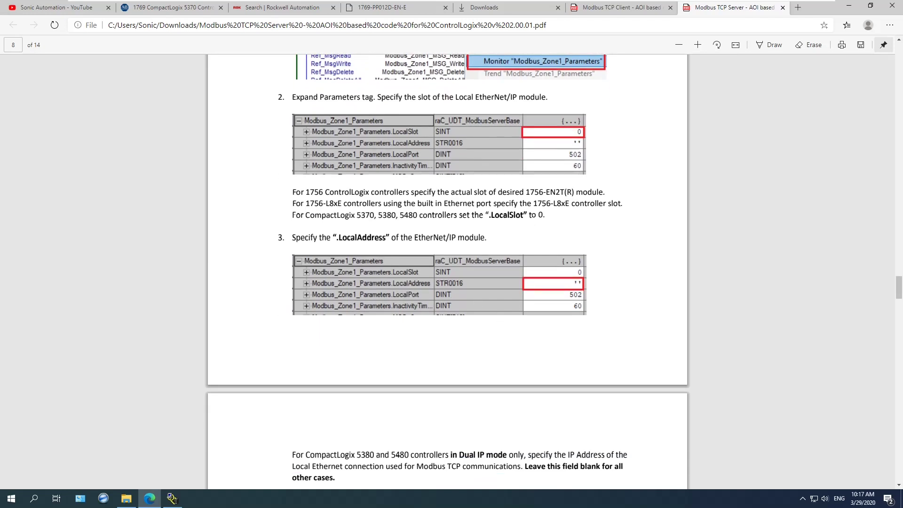
{"action": "left_click_drag", "start_coordinate": [292, 237], "coordinate": [385, 238]}
{"action": "left_click", "coordinate": [385, 238]}
{"action": "scroll", "coordinate": [447, 270], "scroll_direction": "down", "scroll_amount": 3}
{"action": "left_click_drag", "start_coordinate": [292, 318], "coordinate": [511, 319]}
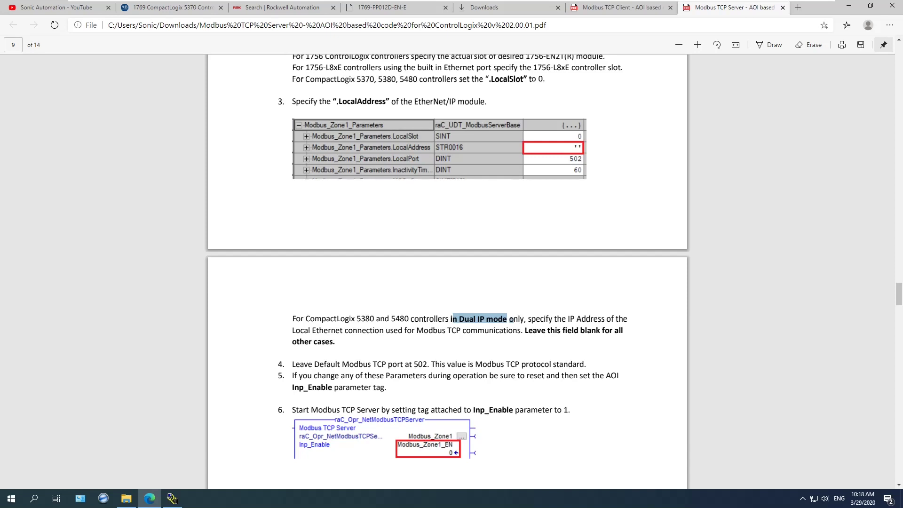
{"action": "left_click", "coordinate": [511, 319]}
{"action": "left_click_drag", "start_coordinate": [457, 318], "coordinate": [503, 318]}
{"action": "left_click_drag", "start_coordinate": [503, 319], "coordinate": [507, 318]}
Read the port and server start instructions, highlighting the note on resetting and setting Inp_Enable after parameter changes.
{"action": "scroll", "coordinate": [447, 271], "scroll_direction": "down", "scroll_amount": 3}
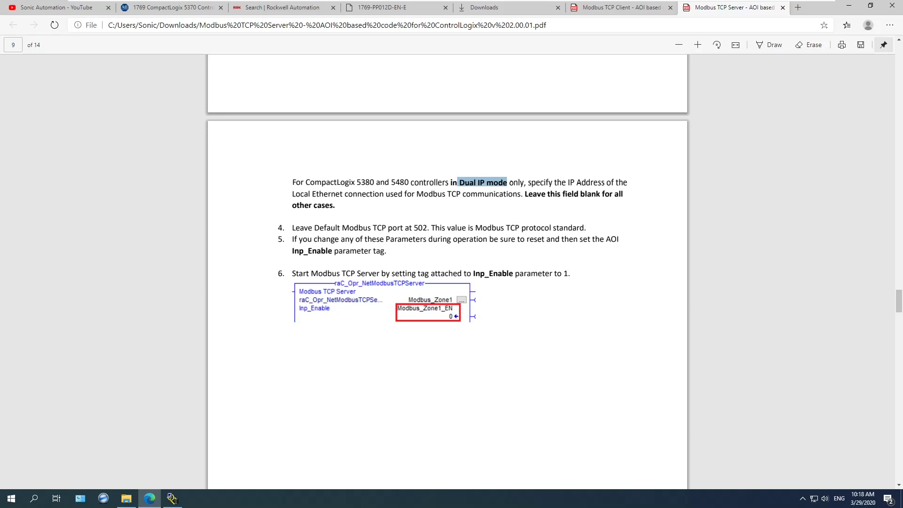
{"action": "scroll", "coordinate": [447, 271], "scroll_direction": "down", "scroll_amount": 2}
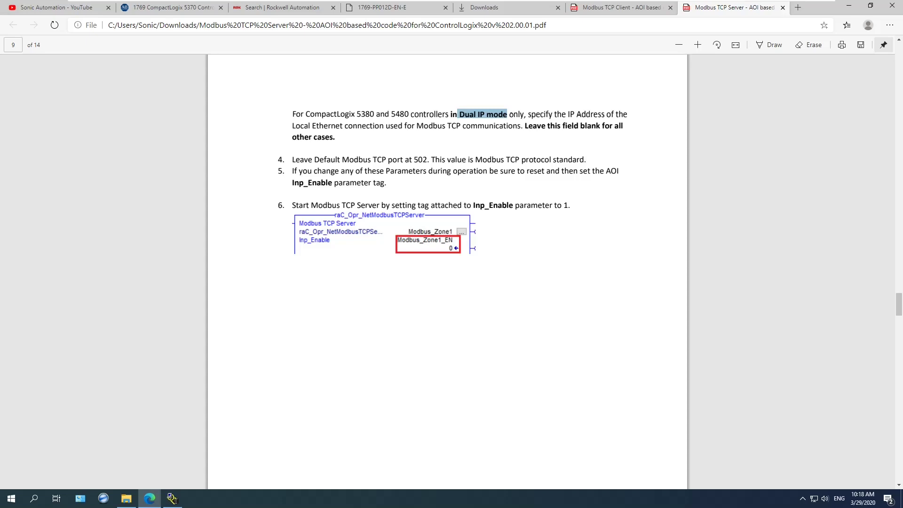
{"action": "left_click_drag", "start_coordinate": [297, 171], "coordinate": [427, 171]}
{"action": "left_click", "coordinate": [428, 171]}
{"action": "left_click_drag", "start_coordinate": [291, 171], "coordinate": [499, 171]}
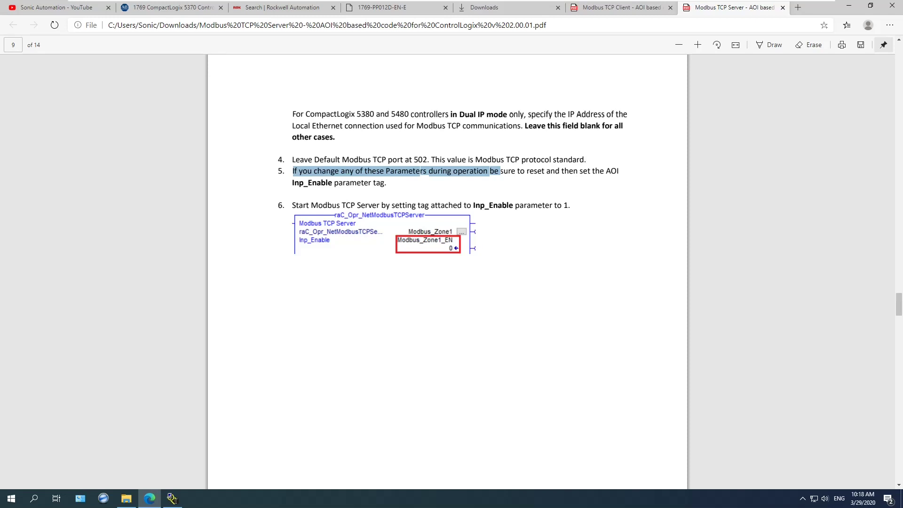
{"action": "left_click_drag", "start_coordinate": [519, 171], "coordinate": [606, 172]}
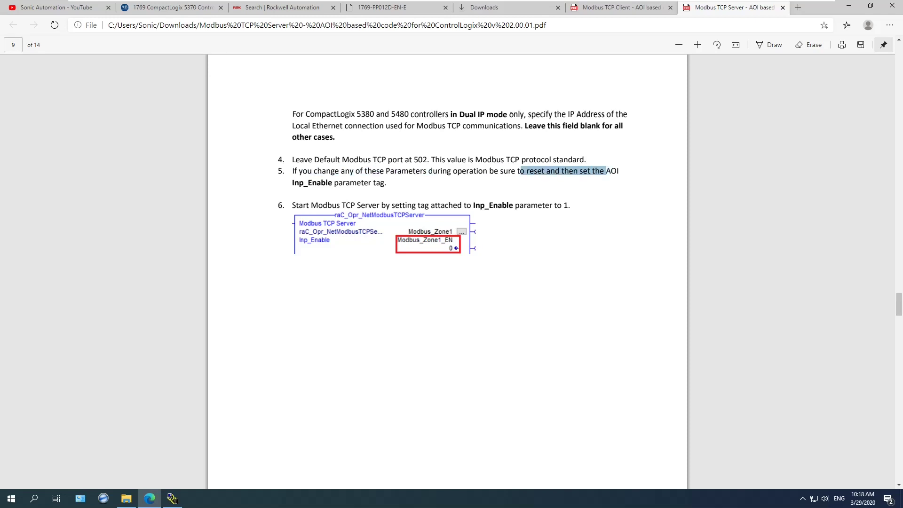
{"action": "left_click_drag", "start_coordinate": [292, 183], "coordinate": [336, 184]}
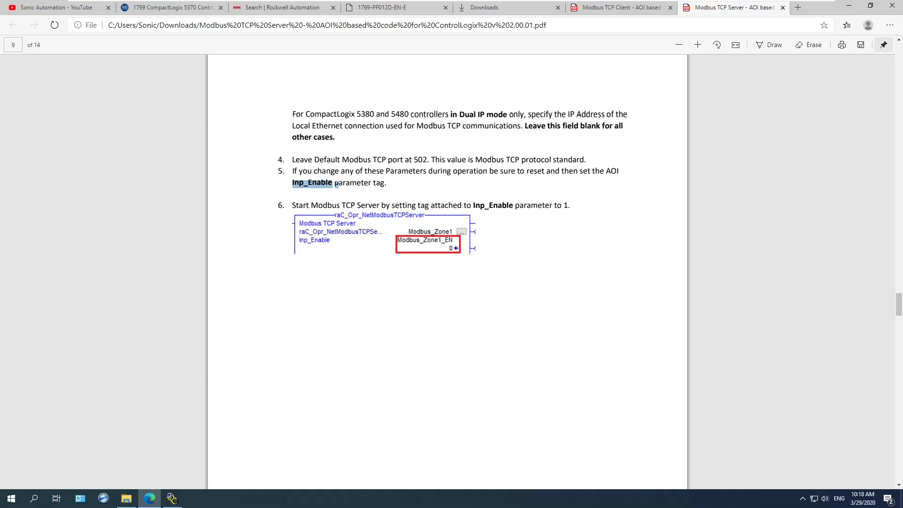
{"action": "left_click", "coordinate": [535, 125]}
Read the first two Implementation Restrictions, highlighting the Import Rung requirement and the Server AOI limits per CompactLogix controller and 1756-EN2T(R) module.
{"action": "scroll", "coordinate": [362, 188], "scroll_direction": "down", "scroll_amount": 10}
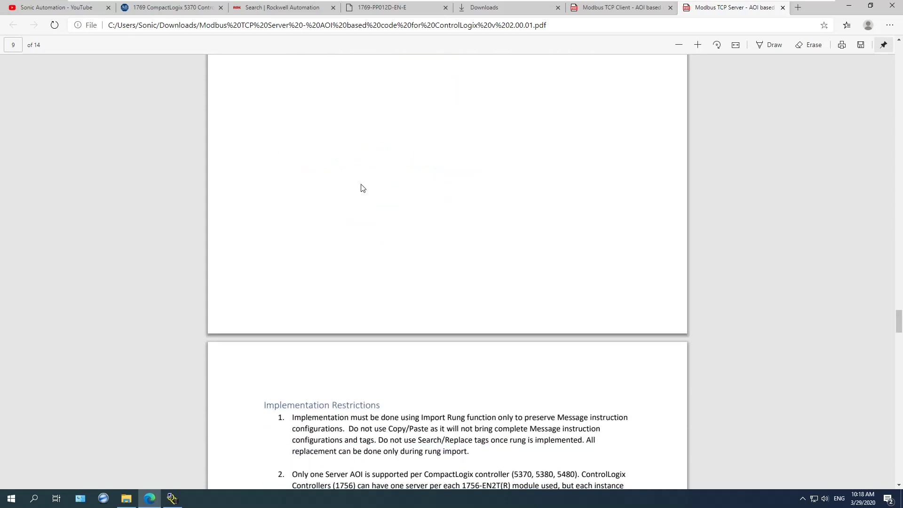
{"action": "scroll", "coordinate": [362, 187], "scroll_direction": "down", "scroll_amount": 2}
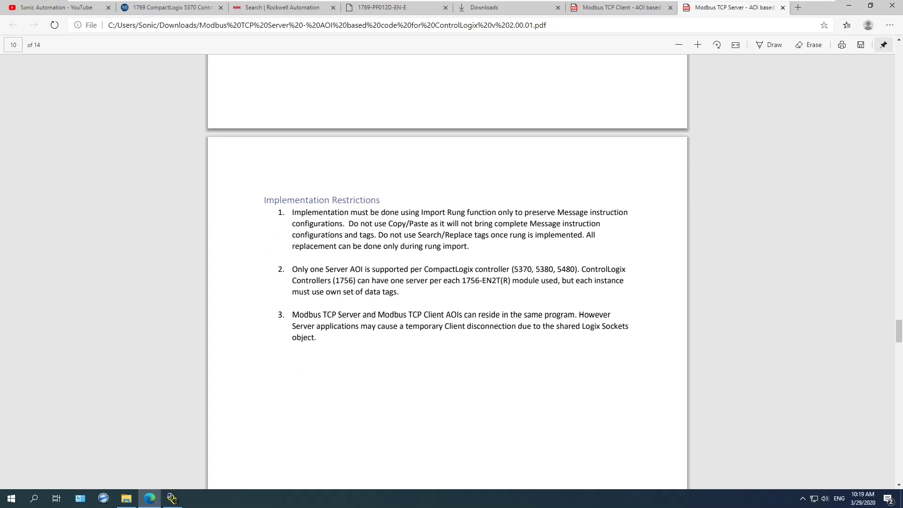
{"action": "left_click_drag", "start_coordinate": [421, 212], "coordinate": [499, 224]}
{"action": "left_click", "coordinate": [500, 223]}
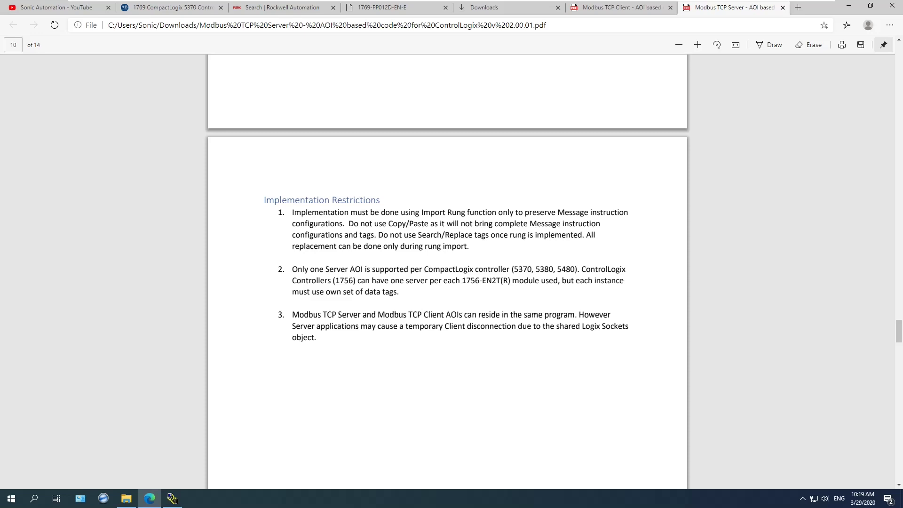
{"action": "left_click_drag", "start_coordinate": [292, 269], "coordinate": [510, 270]}
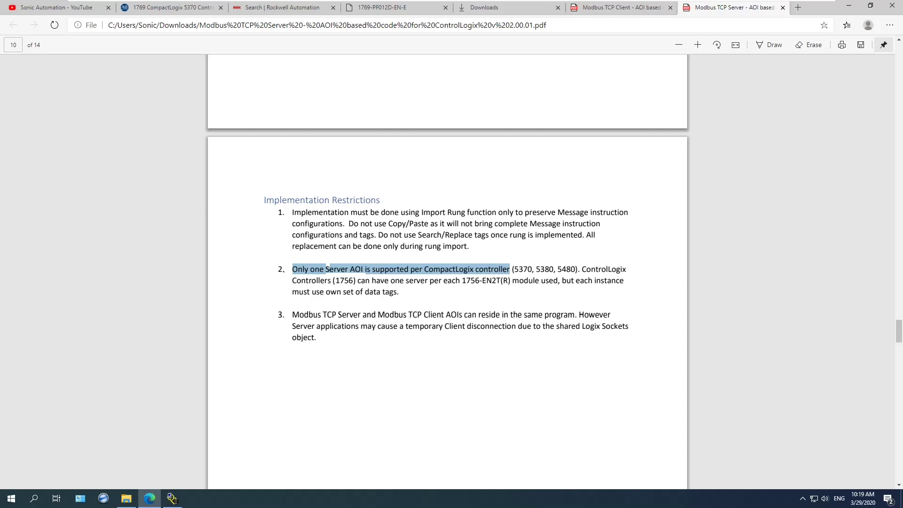
{"action": "left_click", "coordinate": [509, 269]}
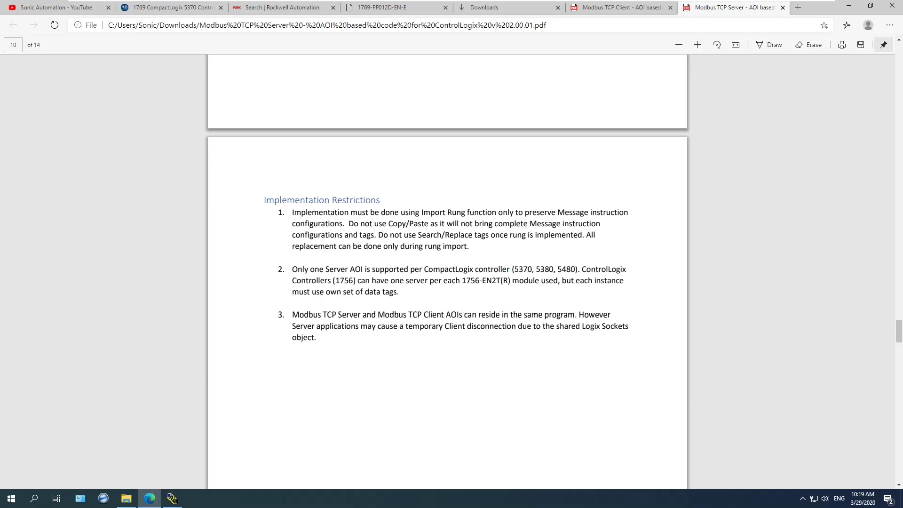
{"action": "left_click_drag", "start_coordinate": [292, 268], "coordinate": [405, 269]}
{"action": "left_click", "coordinate": [404, 269]}
{"action": "left_click_drag", "start_coordinate": [585, 269], "coordinate": [627, 269]}
{"action": "left_click_drag", "start_coordinate": [361, 280], "coordinate": [510, 281]}
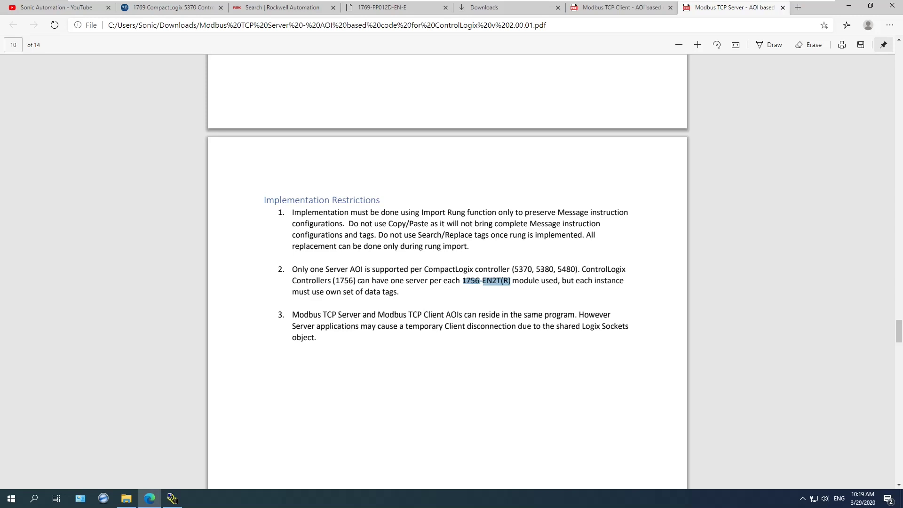
Read the third restriction on Server and Client AOIs sharing a program, glancing at the Client manual and highlighting the temporary disconnection warning.
{"action": "scroll", "coordinate": [395, 298], "scroll_direction": "down", "scroll_amount": 1}
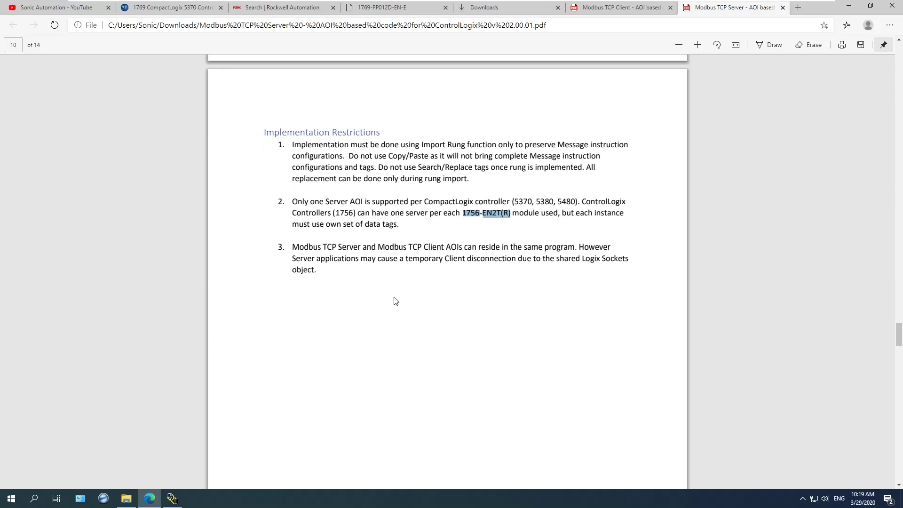
{"action": "left_click_drag", "start_coordinate": [292, 247], "coordinate": [444, 246]}
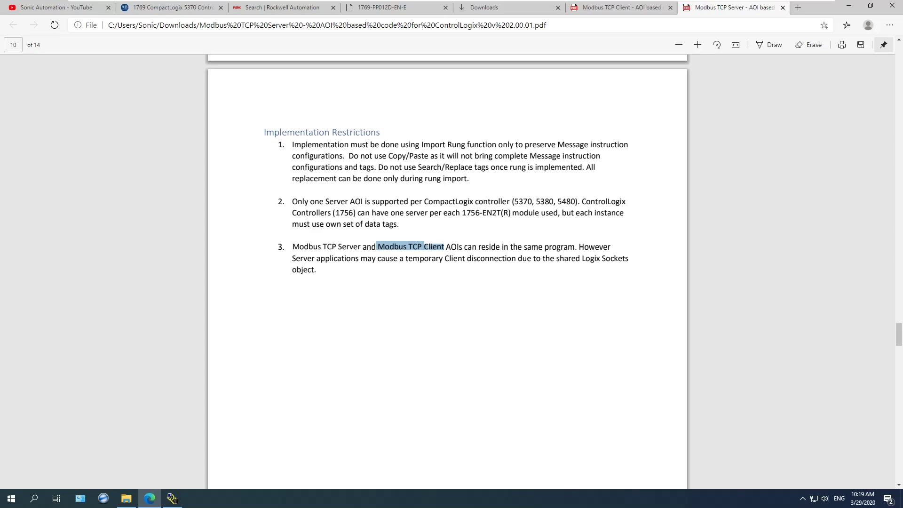
{"action": "left_click", "coordinate": [625, 7]}
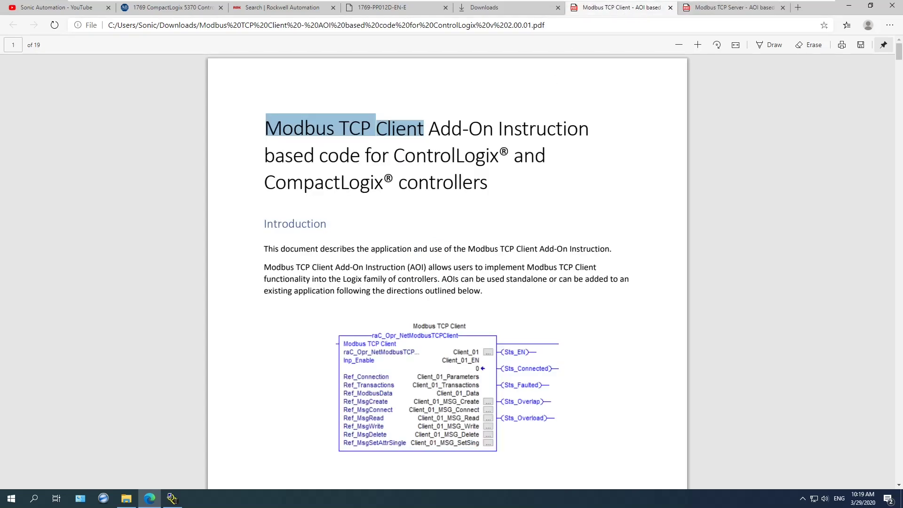
{"action": "left_click", "coordinate": [737, 8]}
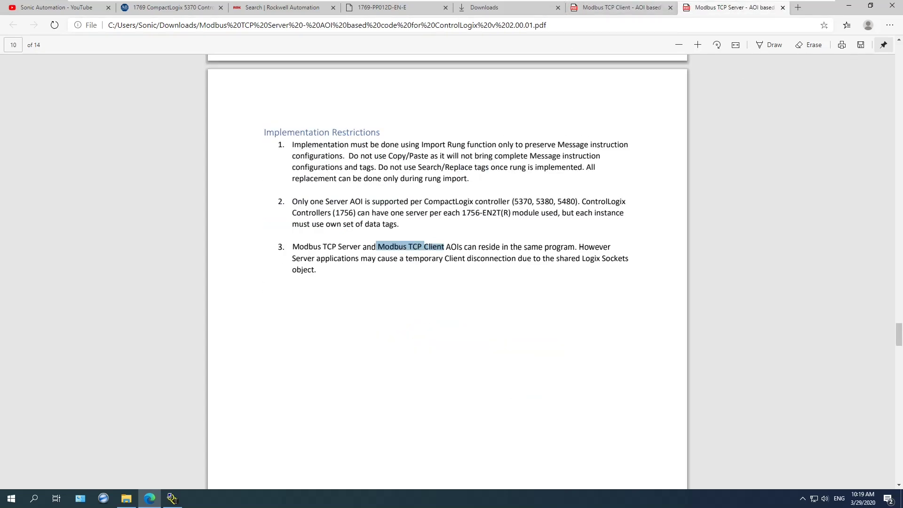
{"action": "left_click_drag", "start_coordinate": [509, 246], "coordinate": [576, 246]}
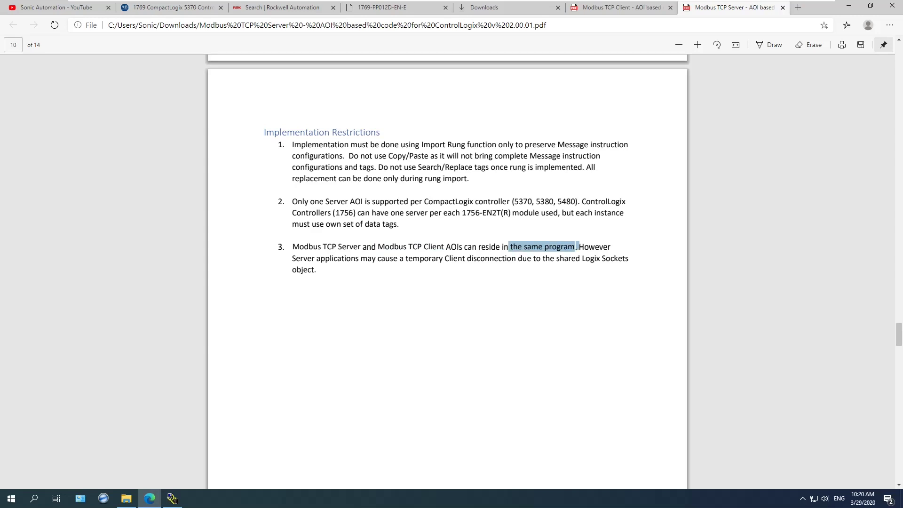
{"action": "double_click", "coordinate": [595, 247]}
{"action": "left_click", "coordinate": [595, 247]}
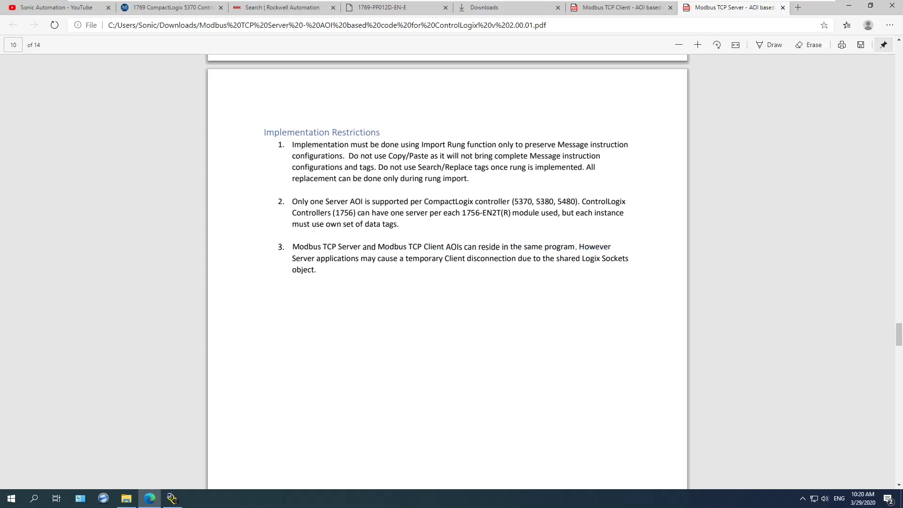
{"action": "left_click_drag", "start_coordinate": [377, 258], "coordinate": [611, 258]}
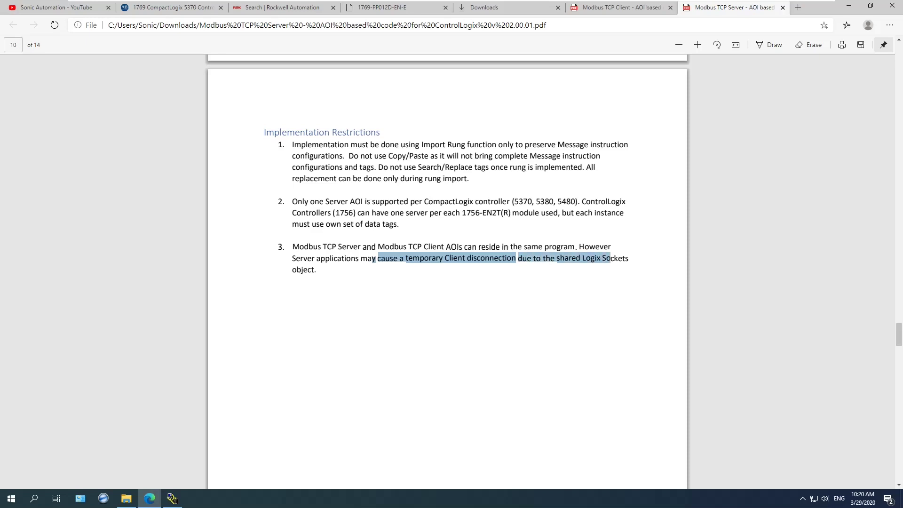
{"action": "left_click", "coordinate": [610, 259]}
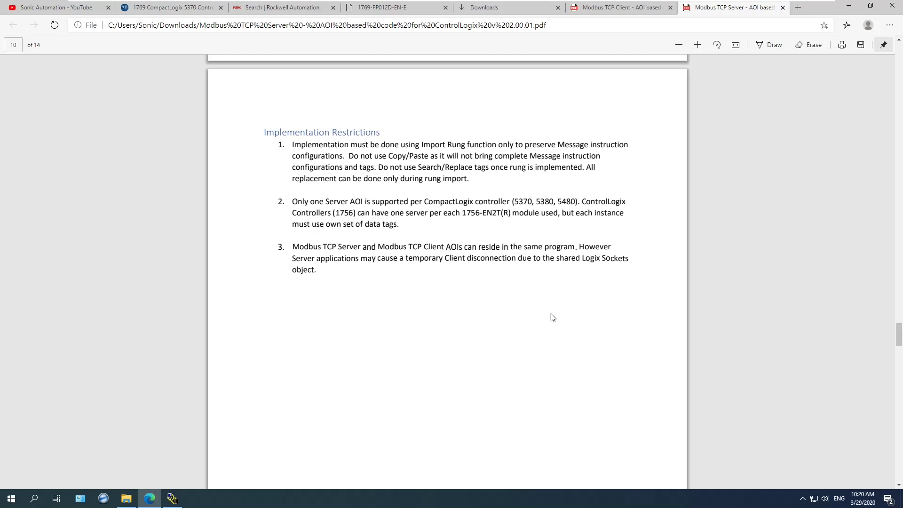
Examine the Monitoring Modbus TCP Server operations section for the Ref_ModbusData tag's data areas and the Sts_ActiveConnections parameter.
{"action": "scroll", "coordinate": [592, 298], "scroll_direction": "up", "scroll_amount": 1}
{"action": "scroll", "coordinate": [409, 262], "scroll_direction": "down", "scroll_amount": 10}
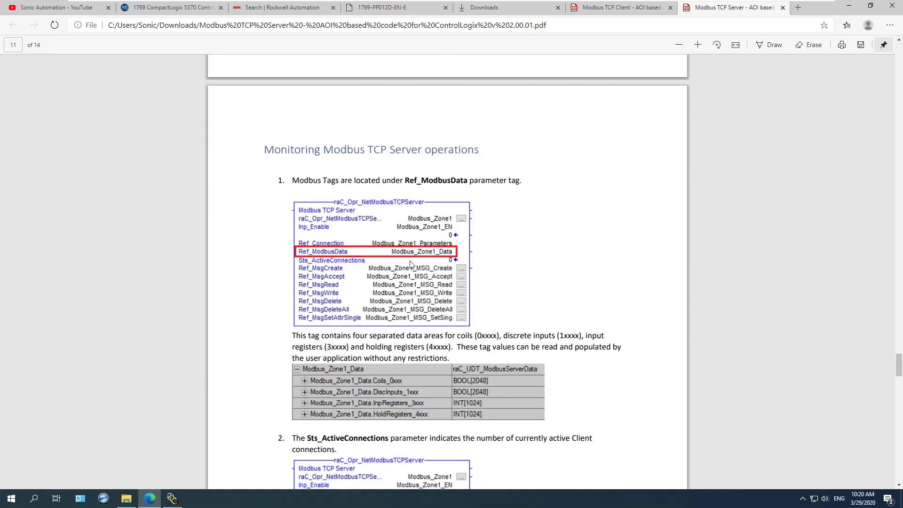
{"action": "scroll", "coordinate": [410, 262], "scroll_direction": "down", "scroll_amount": 2}
{"action": "scroll", "coordinate": [410, 262], "scroll_direction": "up", "scroll_amount": 1}
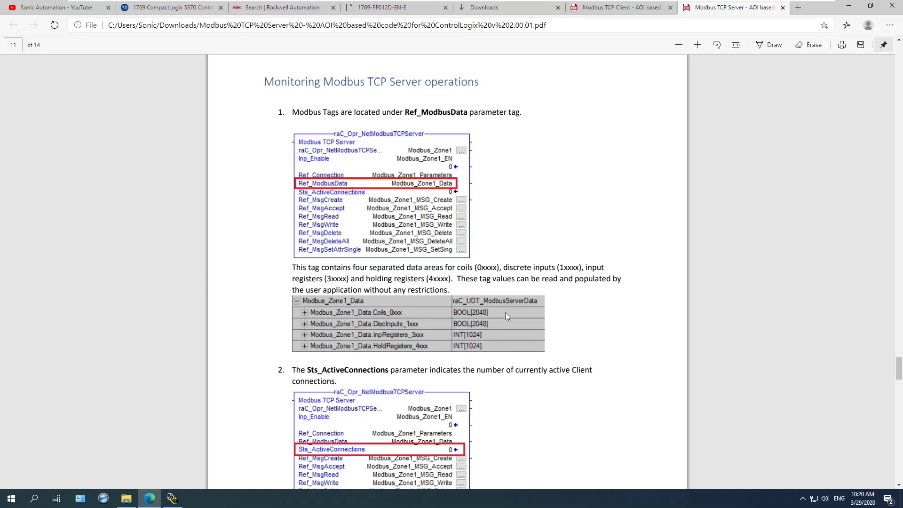
Read the Sts_ActiveConnections description, highlighting the parameter name and the wording about currently active Client connections.
{"action": "scroll", "coordinate": [552, 393], "scroll_direction": "down", "scroll_amount": 4}
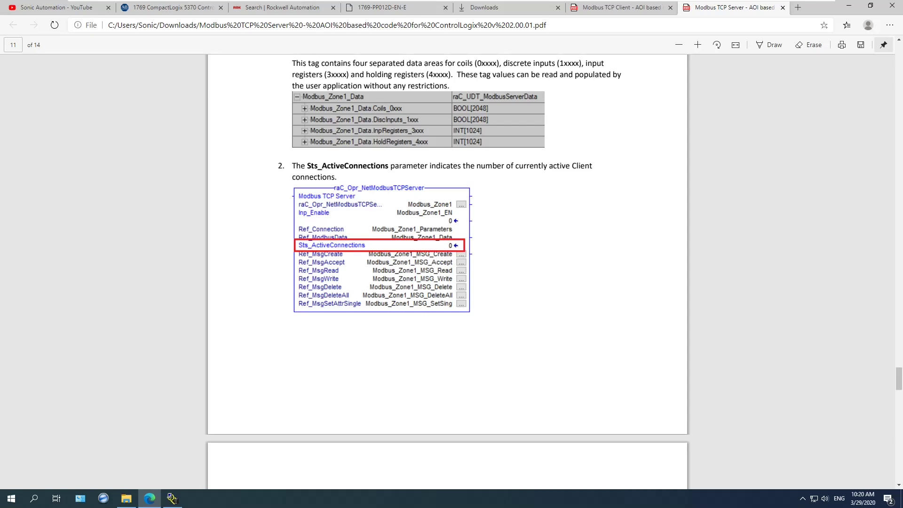
{"action": "left_click_drag", "start_coordinate": [306, 166], "coordinate": [371, 167]}
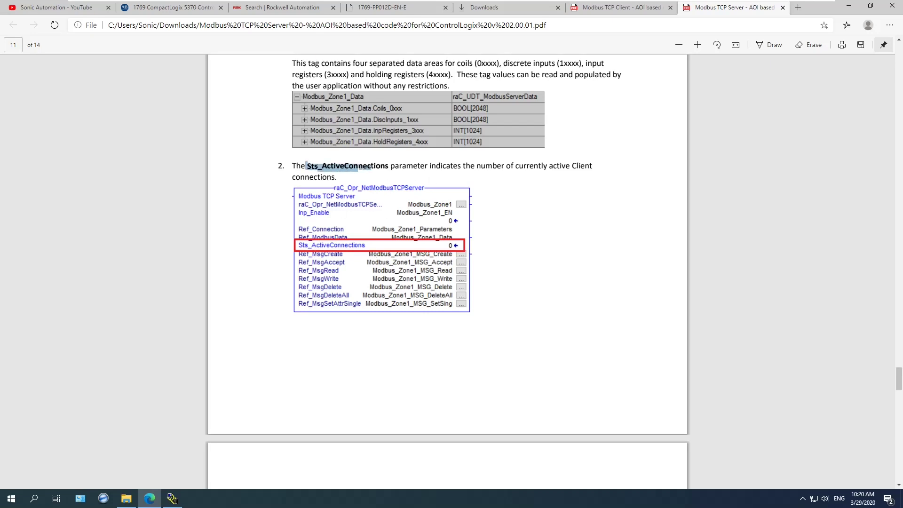
{"action": "left_click_drag", "start_coordinate": [530, 166], "coordinate": [595, 166]}
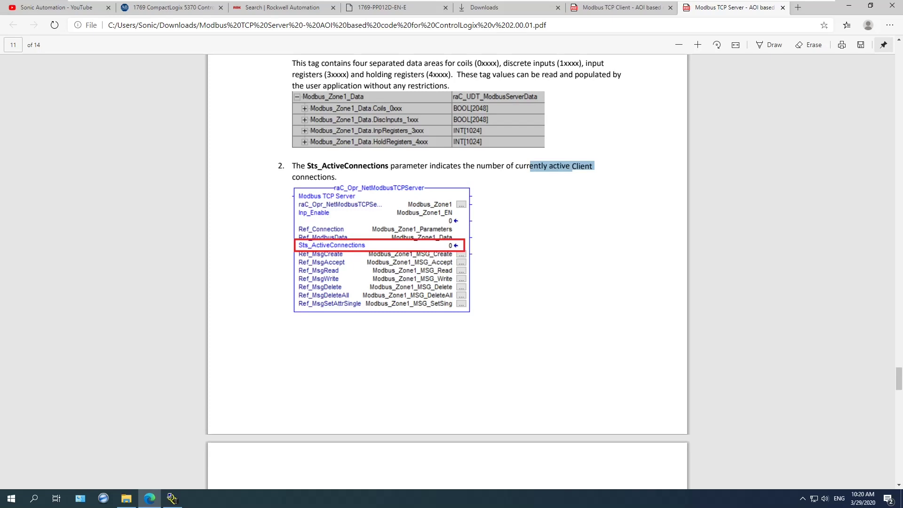
{"action": "left_click", "coordinate": [550, 204]}
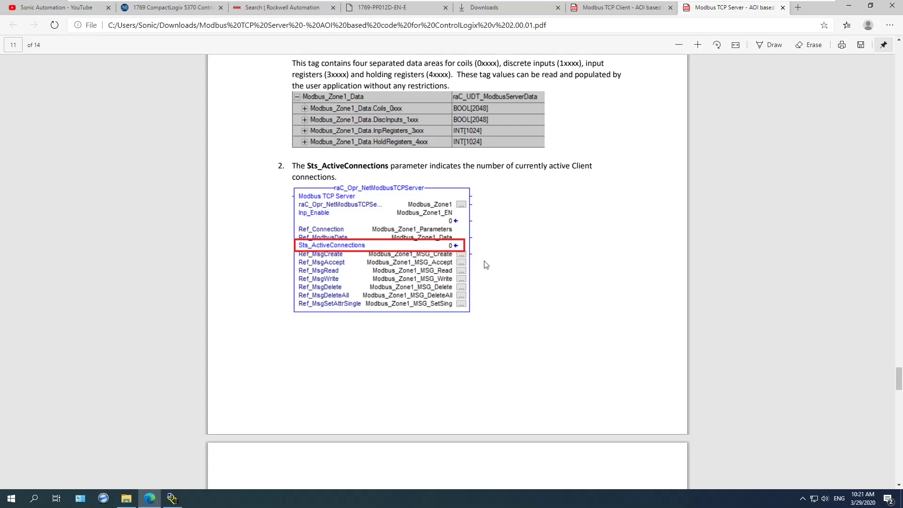
Read the Status Bits item, highlighting the descriptions of the Sts_EN, Sts_Waiting, Sts_Accepted and Sts_Faulted outputs.
{"action": "scroll", "coordinate": [550, 295], "scroll_direction": "down", "scroll_amount": 2}
{"action": "scroll", "coordinate": [550, 295], "scroll_direction": "down", "scroll_amount": 2}
{"action": "scroll", "coordinate": [548, 292], "scroll_direction": "down", "scroll_amount": 2}
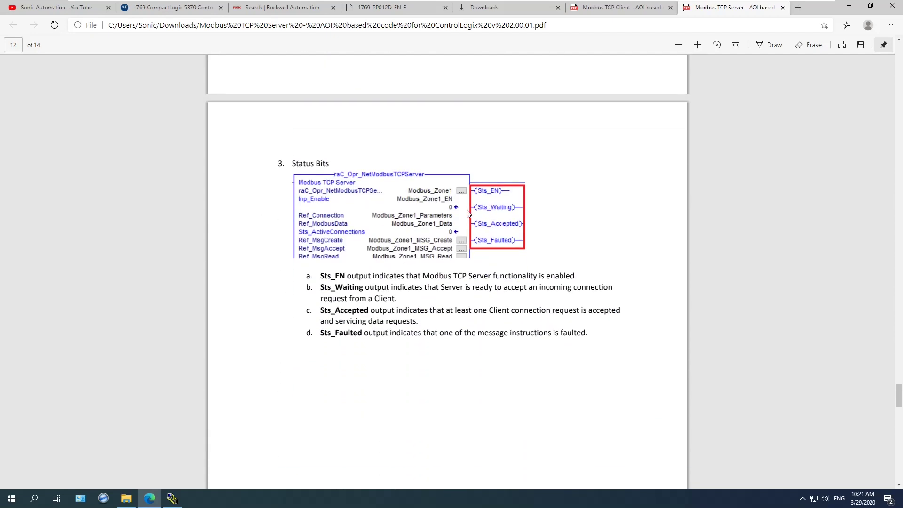
{"action": "left_click_drag", "start_coordinate": [347, 276], "coordinate": [504, 276]}
{"action": "left_click_drag", "start_coordinate": [374, 287], "coordinate": [515, 288]}
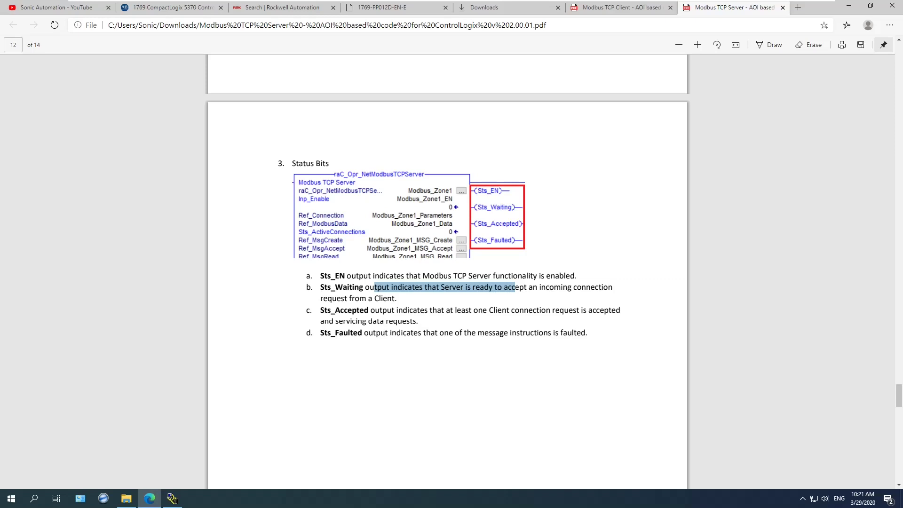
{"action": "left_click", "coordinate": [515, 287]}
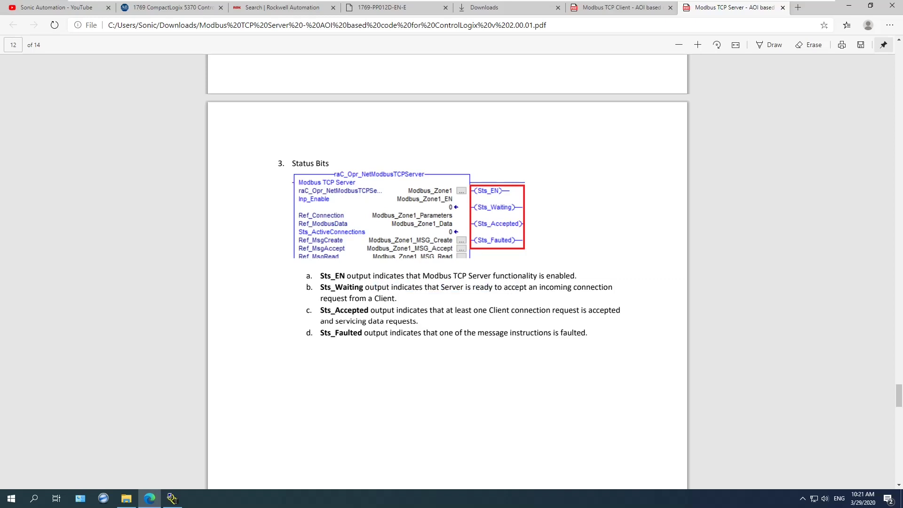
{"action": "left_click_drag", "start_coordinate": [320, 310], "coordinate": [369, 310]}
{"action": "left_click", "coordinate": [369, 311]}
{"action": "left_click_drag", "start_coordinate": [385, 333], "coordinate": [543, 332]}
{"action": "left_click", "coordinate": [511, 248]}
Read the Performance data section's factors affecting the server and highlight the formula for the data delivery delay.
{"action": "scroll", "coordinate": [516, 254], "scroll_direction": "down", "scroll_amount": 10}
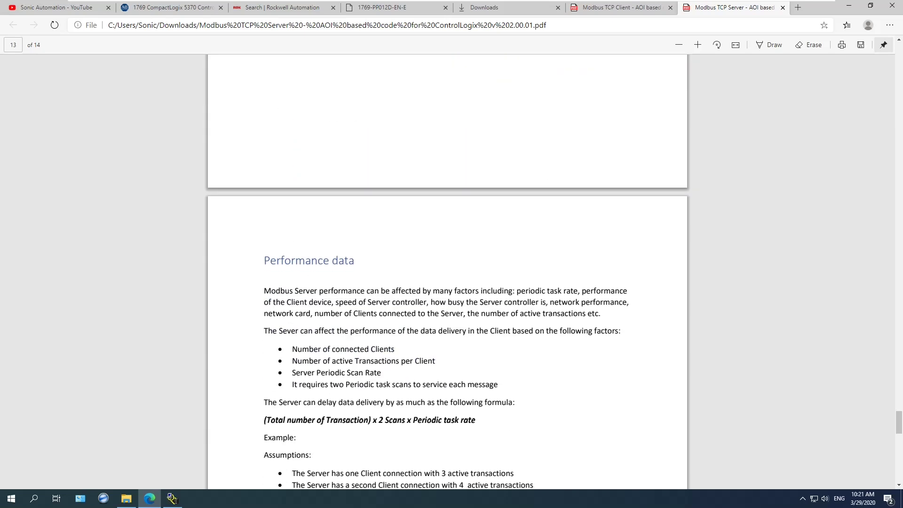
{"action": "scroll", "coordinate": [447, 272], "scroll_direction": "down", "scroll_amount": 3}
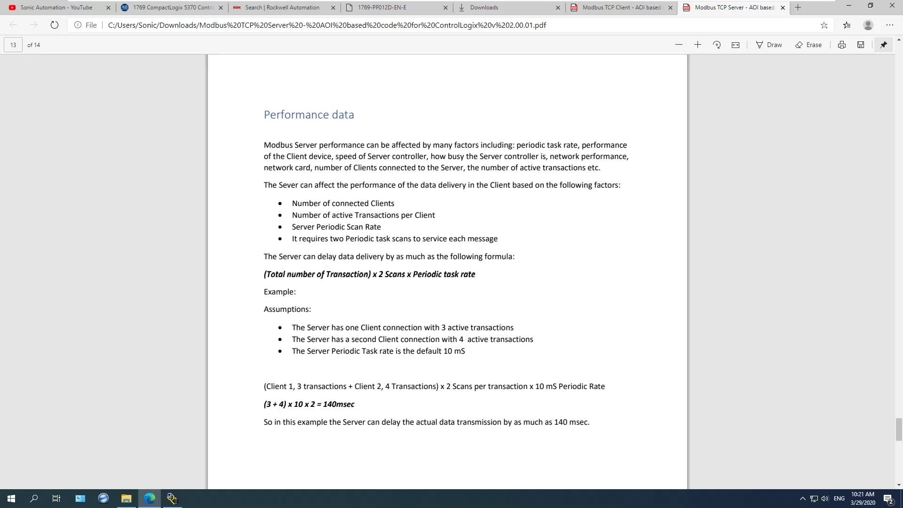
{"action": "left_click_drag", "start_coordinate": [264, 275], "coordinate": [485, 256]}
{"action": "left_click", "coordinate": [488, 276]}
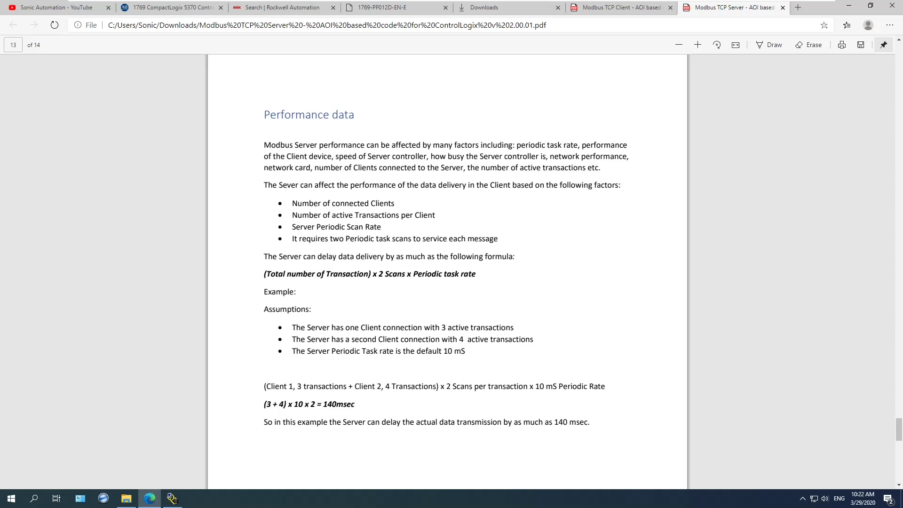
Read the example's assumptions, highlighting both Client connections with their active transactions and the Server Periodic Task rate.
{"action": "left_click_drag", "start_coordinate": [292, 327], "coordinate": [390, 327]}
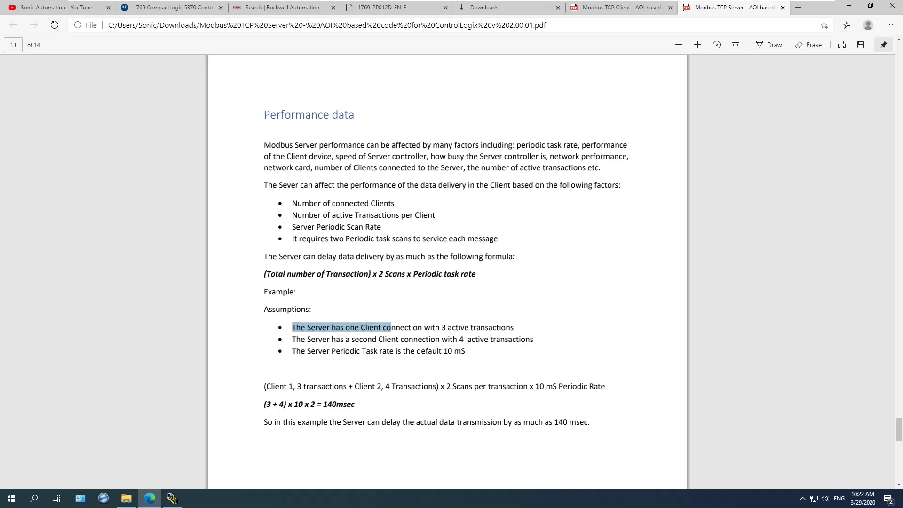
{"action": "left_click", "coordinate": [391, 327]}
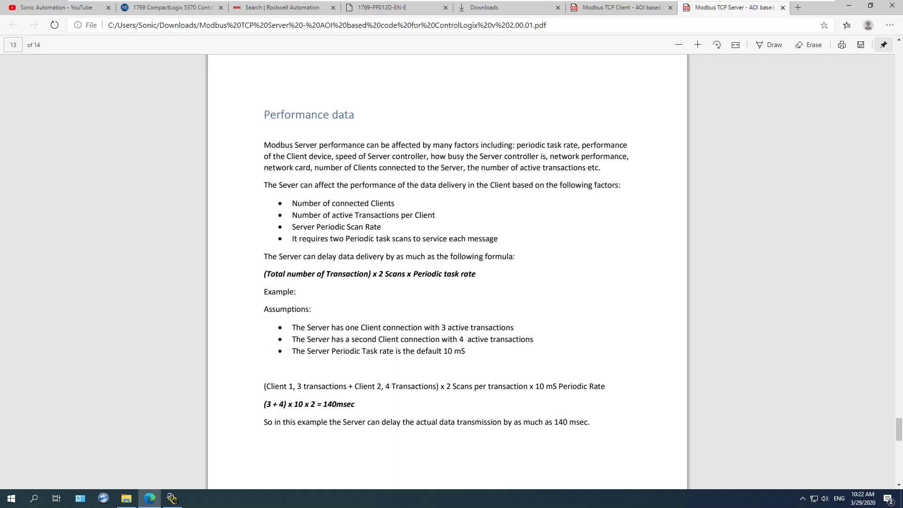
{"action": "left_click_drag", "start_coordinate": [354, 327], "coordinate": [514, 327]}
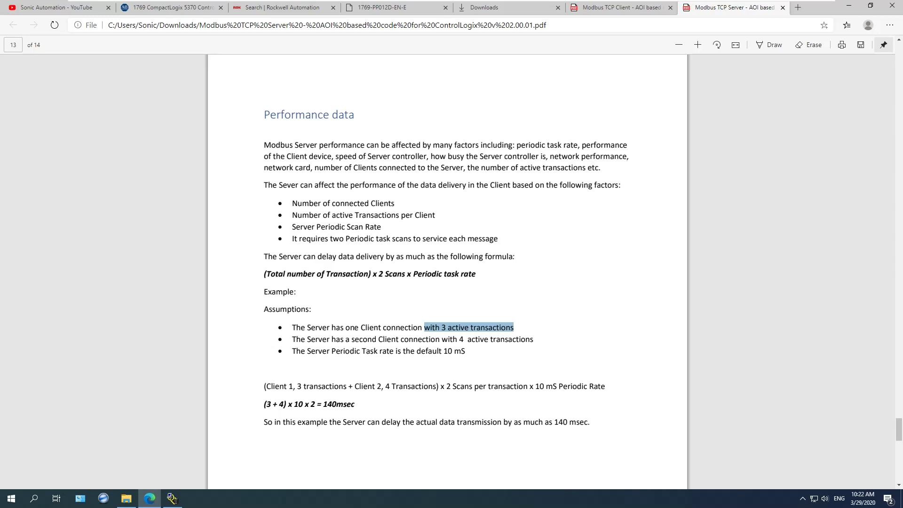
{"action": "left_click_drag", "start_coordinate": [431, 327], "coordinate": [513, 327]}
{"action": "left_click", "coordinate": [513, 327]}
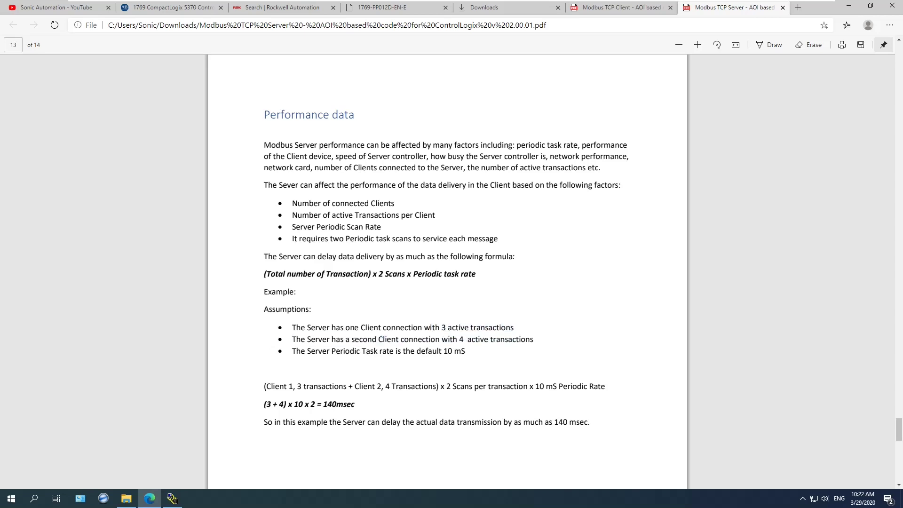
{"action": "left_click_drag", "start_coordinate": [349, 339], "coordinate": [530, 339]}
{"action": "left_click", "coordinate": [530, 339]}
{"action": "left_click_drag", "start_coordinate": [292, 351], "coordinate": [386, 350]}
{"action": "left_click", "coordinate": [386, 351]}
Follow the example delay calculation, highlighting its terms, the 10 mS task rate, the result and the concluding sentence.
{"action": "left_click_drag", "start_coordinate": [285, 405], "coordinate": [266, 405]}
{"action": "left_click", "coordinate": [266, 404]}
{"action": "double_click", "coordinate": [299, 404]}
{"action": "left_click_drag", "start_coordinate": [444, 352], "coordinate": [465, 352]}
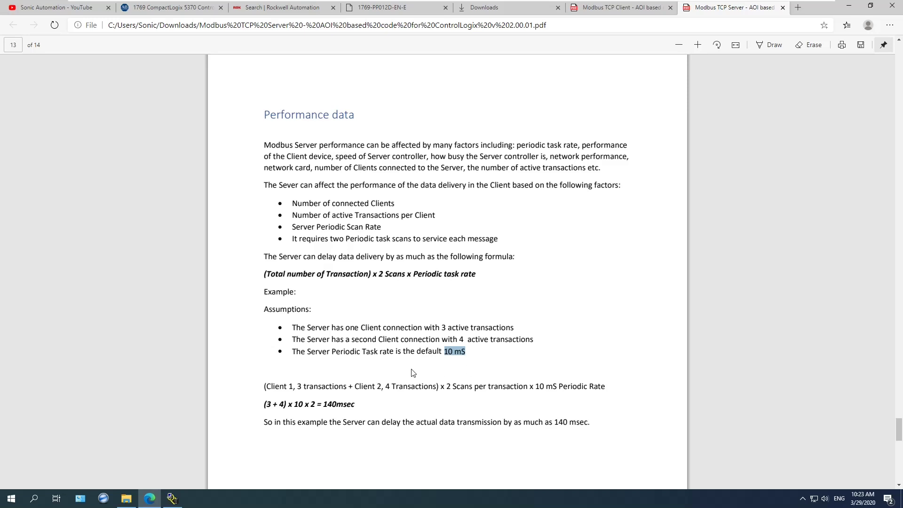
{"action": "left_click", "coordinate": [313, 405]}
{"action": "left_click_drag", "start_coordinate": [322, 404], "coordinate": [356, 405]}
{"action": "left_click", "coordinate": [384, 410]}
{"action": "left_click_drag", "start_coordinate": [368, 422], "coordinate": [264, 422]}
{"action": "left_click", "coordinate": [282, 405]}
{"action": "scroll", "coordinate": [479, 417], "scroll_direction": "down", "scroll_amount": 3}
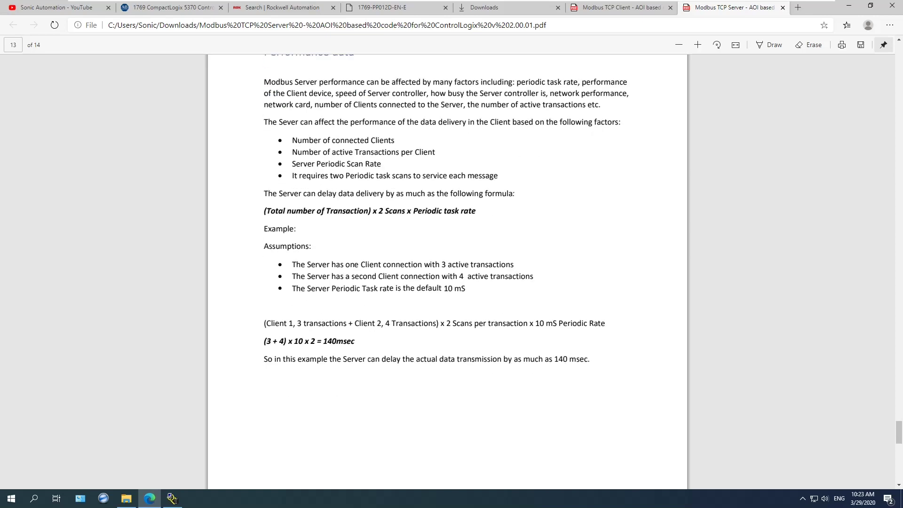
Glance at the manual's Revision History and return to the first page of the Modbus TCP Server document.
{"action": "scroll", "coordinate": [522, 316], "scroll_direction": "down", "scroll_amount": 10}
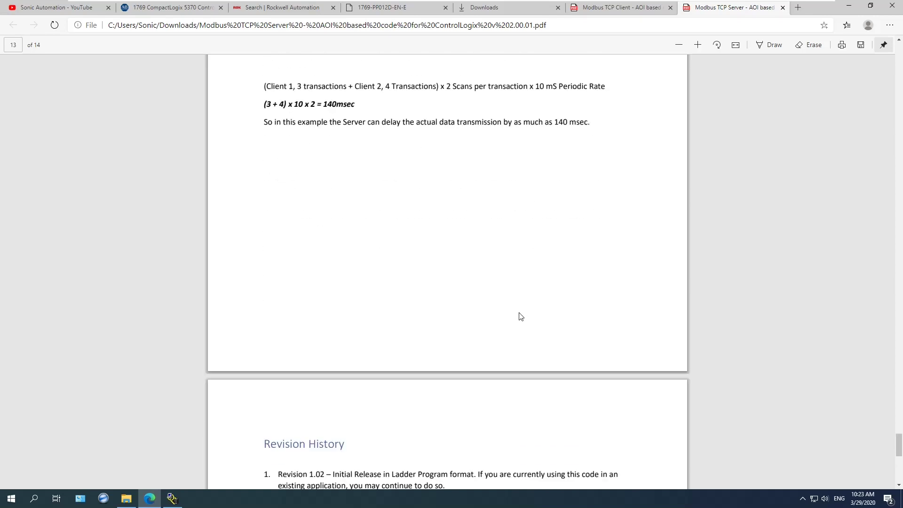
{"action": "scroll", "coordinate": [515, 318], "scroll_direction": "up", "scroll_amount": 20}
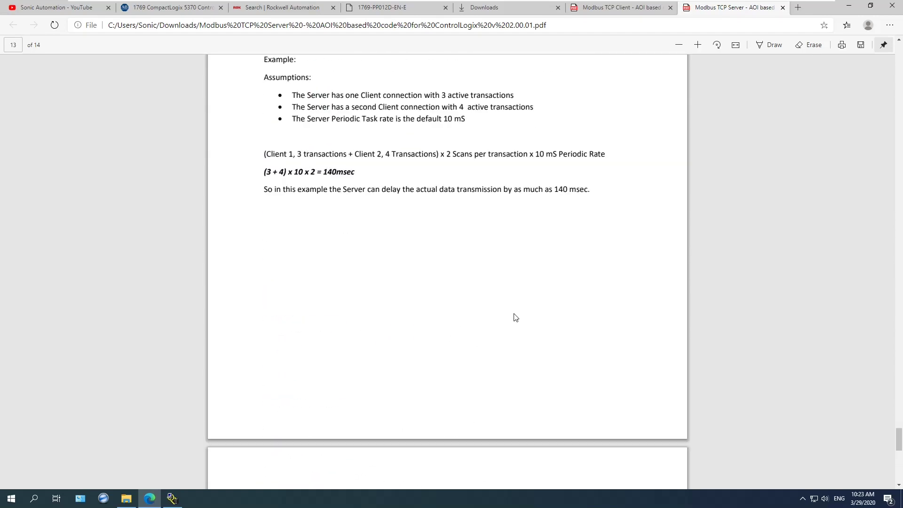
{"action": "scroll", "coordinate": [516, 318], "scroll_direction": "up", "scroll_amount": 20}
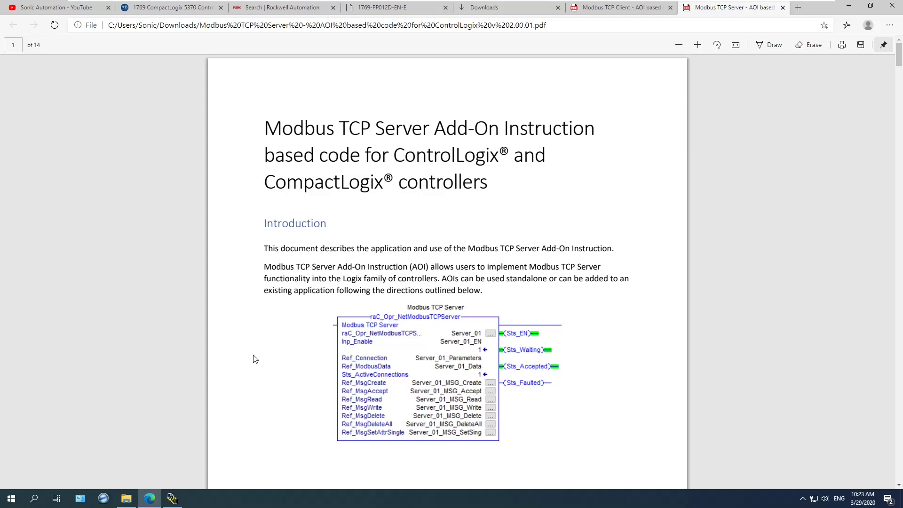
Switch to Studio 5000, open the recent project L18V32 and maximize the Logix Designer window.
{"action": "left_click", "coordinate": [105, 499]}
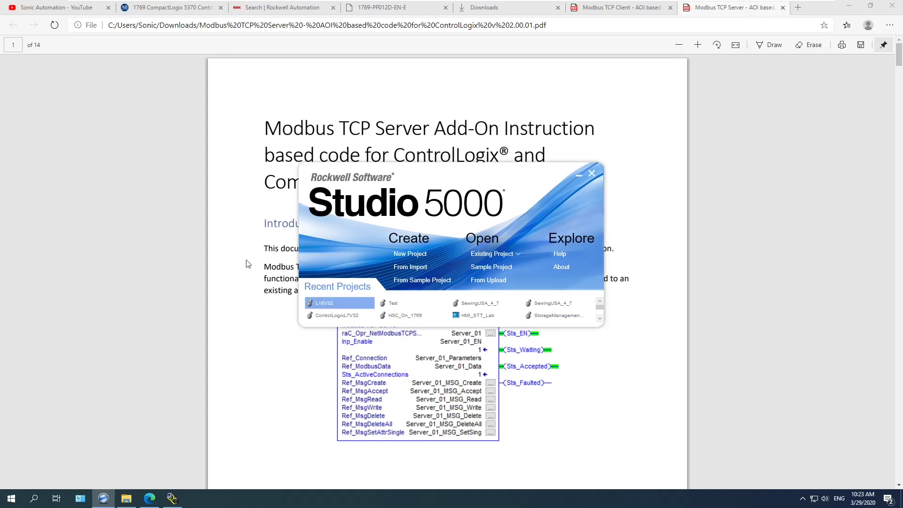
{"action": "left_click", "coordinate": [316, 303]}
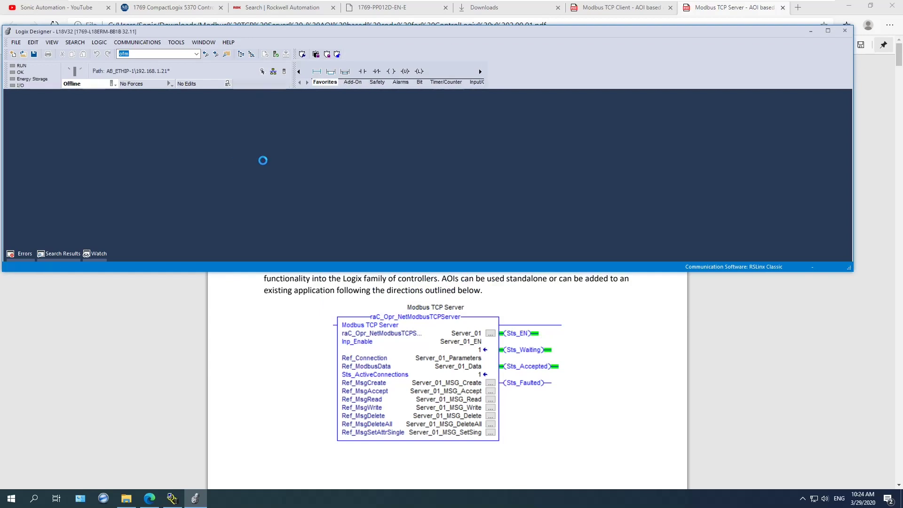
{"action": "left_click", "coordinate": [827, 31]}
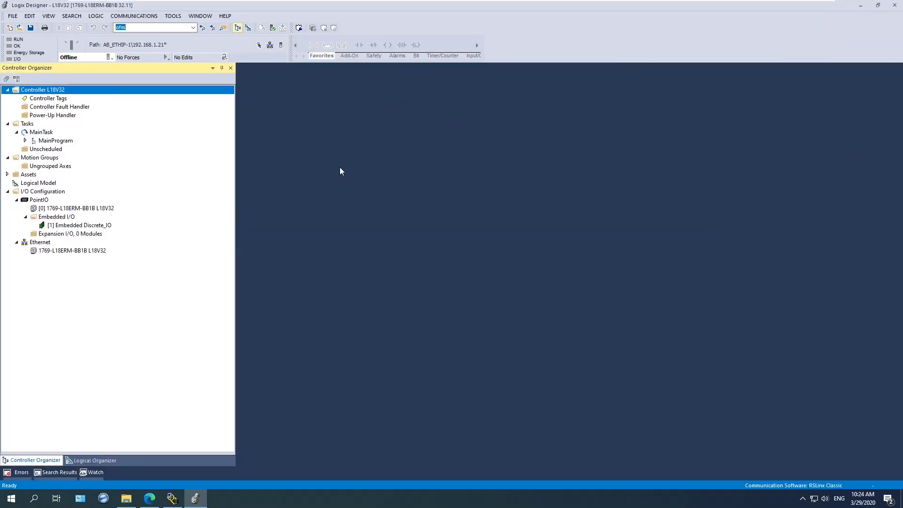
Create a new periodic task named ModbusTCP with a 10 ms period, keeping the default priority and watchdog.
{"action": "left_click", "coordinate": [27, 124]}
{"action": "right_click", "coordinate": [29, 125]}
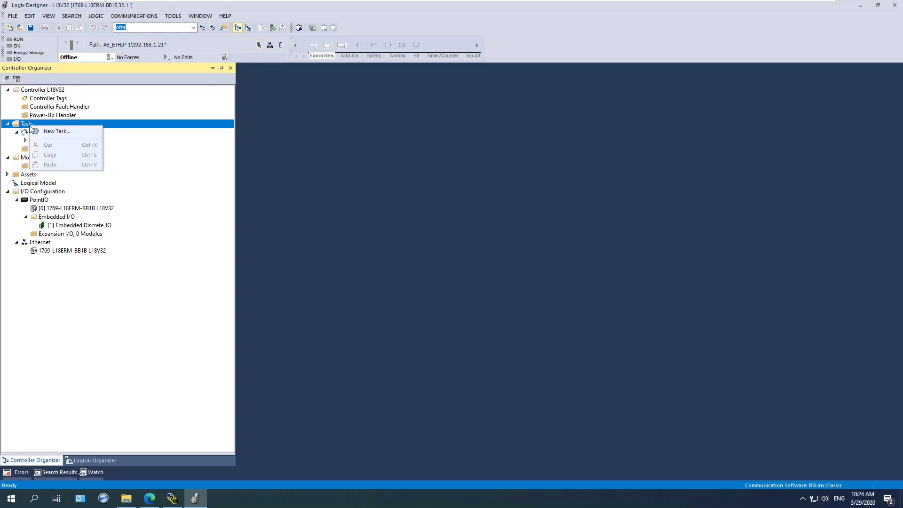
{"action": "left_click", "coordinate": [51, 131]}
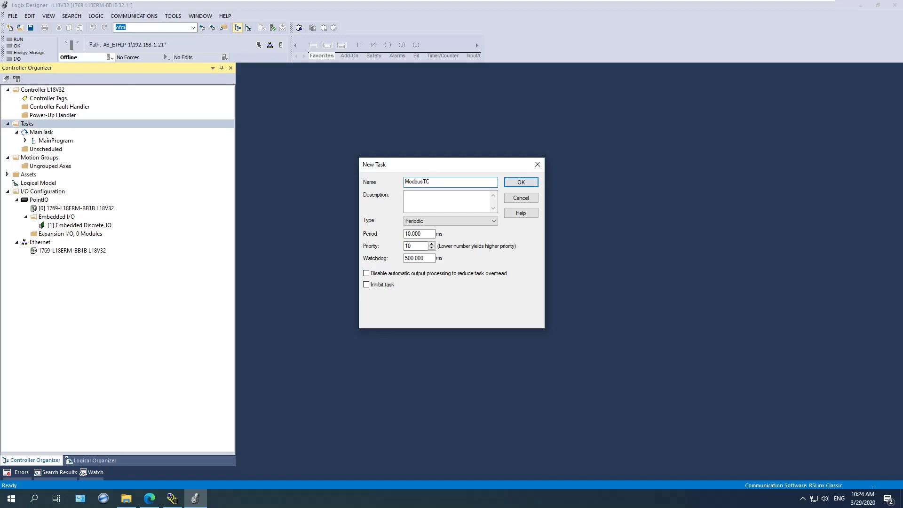
{"action": "left_click", "coordinate": [425, 234]}
{"action": "key", "text": "shift+Home"}
{"action": "left_click", "coordinate": [521, 182]}
Add a new program named ModbusServerClient to the ModbusTCP task.
{"action": "right_click", "coordinate": [50, 149]}
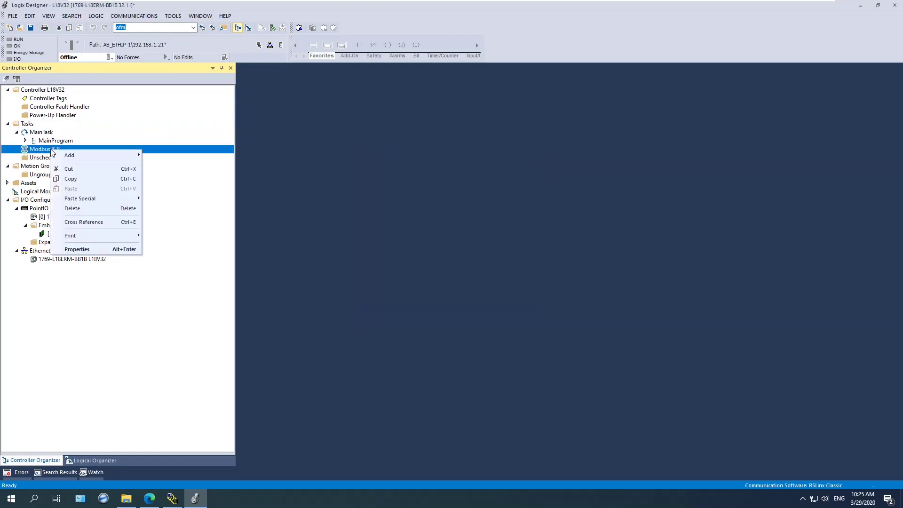
{"action": "mouse_move", "coordinate": [79, 156]}
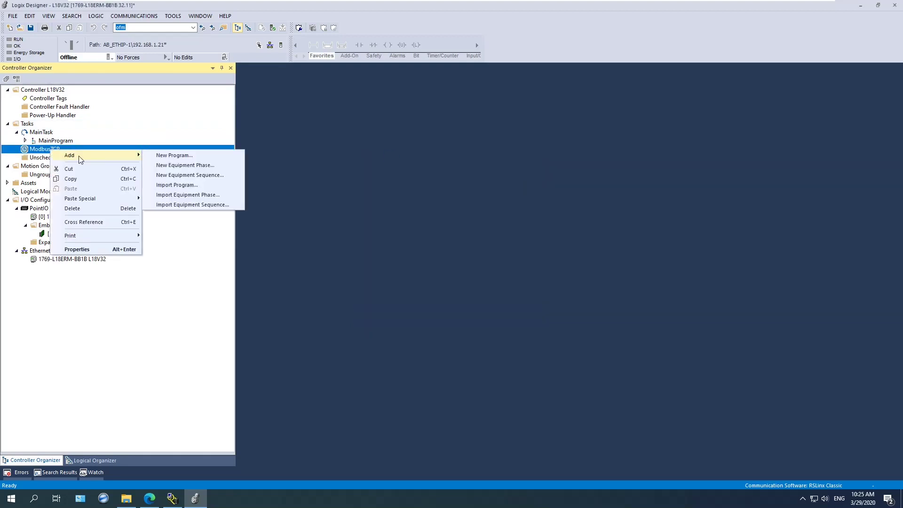
{"action": "left_click", "coordinate": [173, 156]}
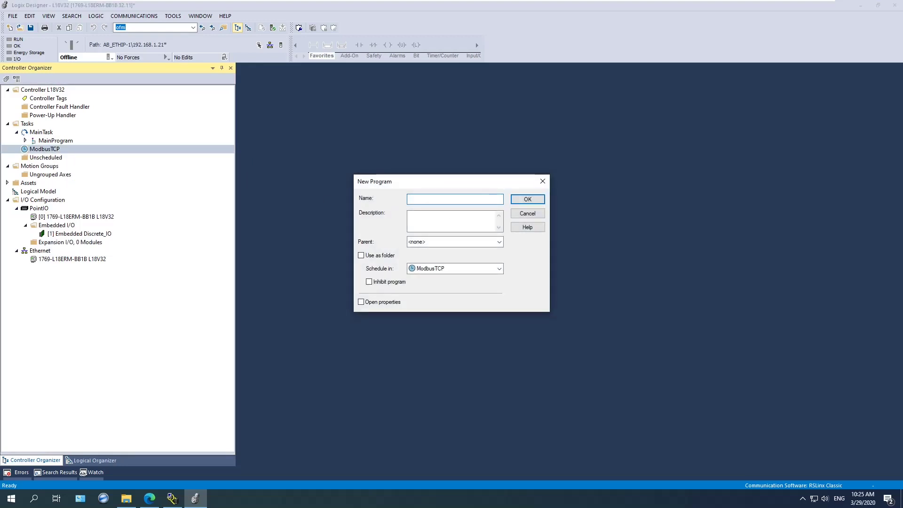
{"action": "type", "text": "ModbusServerClient"}
{"action": "key", "text": "Return"}
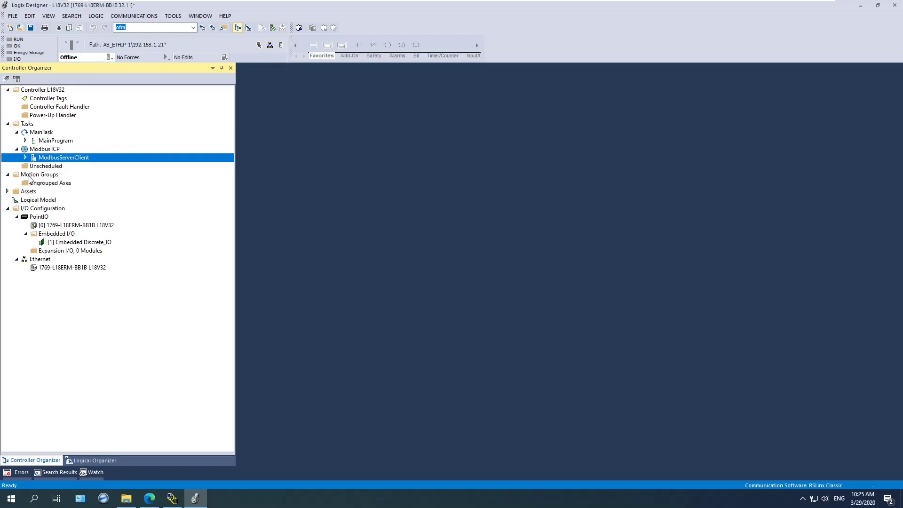
Add a Ladder Diagram routine named MainRoutine to the ModbusServerClient program, assigned as Main.
{"action": "left_click", "coordinate": [25, 157]}
{"action": "right_click", "coordinate": [80, 158]}
{"action": "mouse_move", "coordinate": [103, 162]}
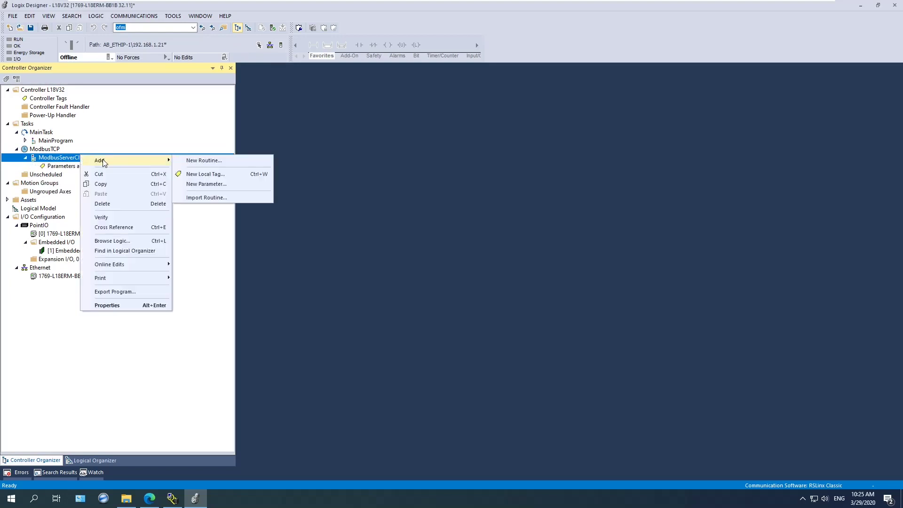
{"action": "left_click", "coordinate": [215, 161]}
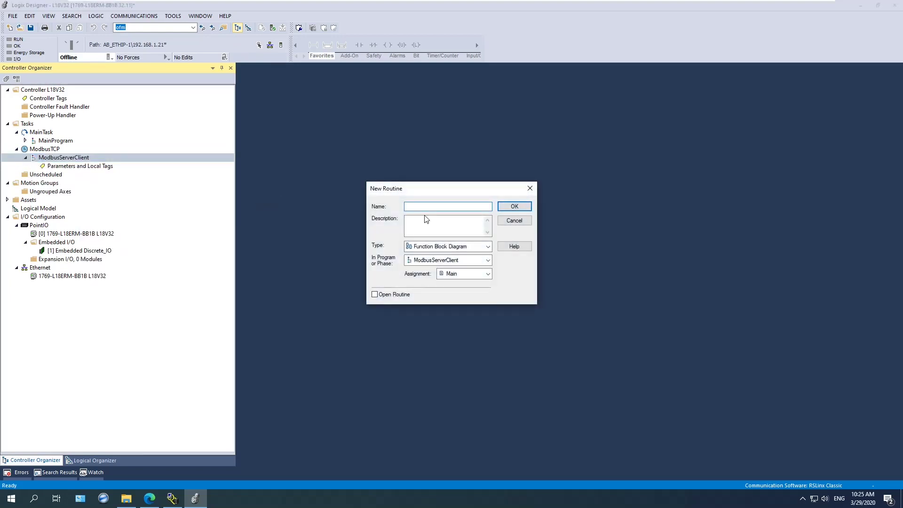
{"action": "type", "text": "M"}
{"action": "left_click", "coordinate": [426, 247]}
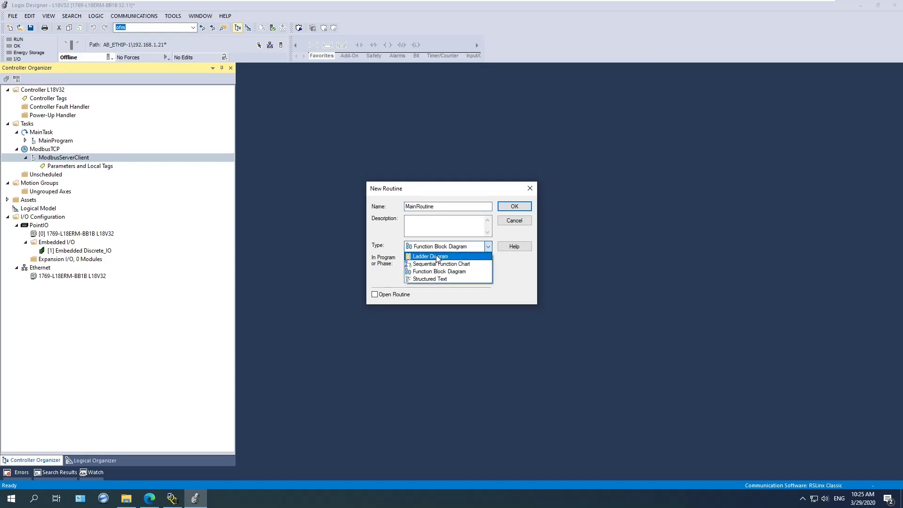
{"action": "left_click", "coordinate": [440, 254]}
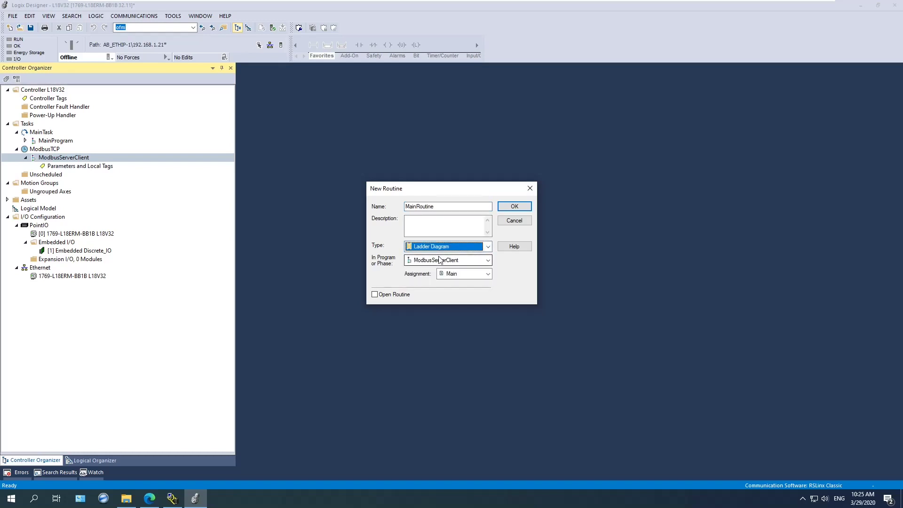
{"action": "left_click", "coordinate": [463, 273]}
{"action": "left_click", "coordinate": [455, 292]}
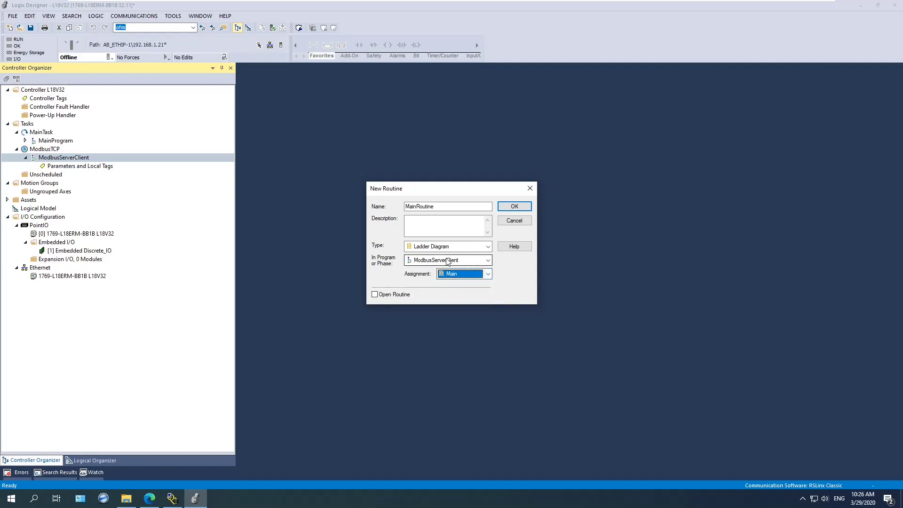
{"action": "left_click", "coordinate": [513, 206]}
Expand MainProgram in the project tree and open the ModbusServerClient program's MainRoutine for editing.
{"action": "left_click", "coordinate": [57, 175]}
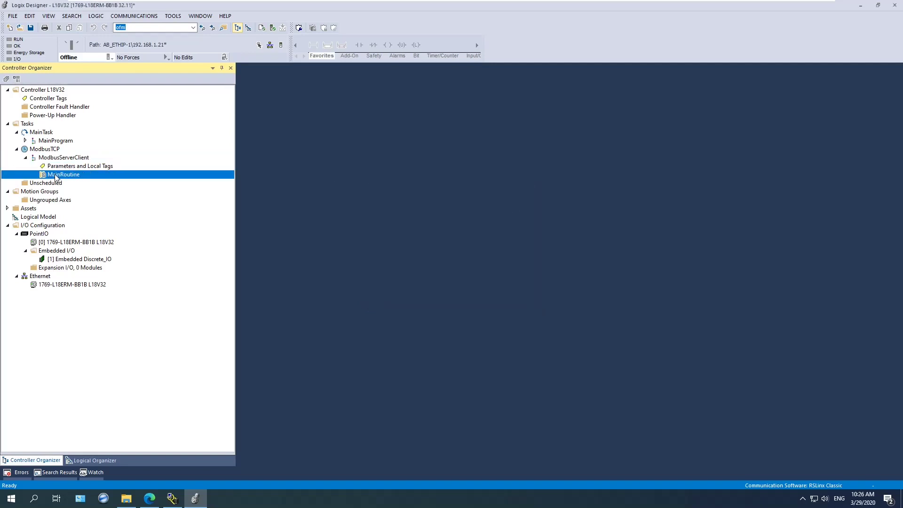
{"action": "left_click", "coordinate": [26, 141]}
{"action": "double_click", "coordinate": [64, 193]}
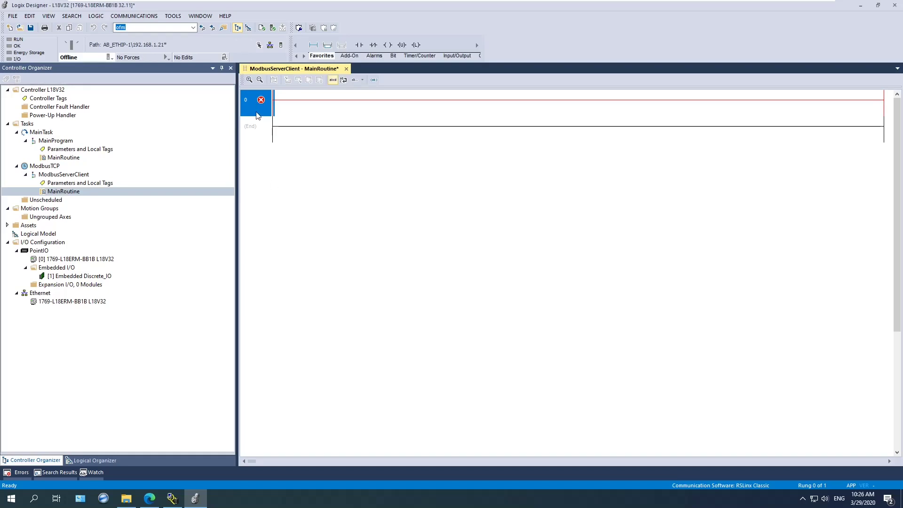
Import the rung file raC_Opr_NetModbusTCPServer_Rung.L5X from Downloads into the ModbusServerClient MainRoutine, up to the import configuration.
{"action": "right_click", "coordinate": [258, 98]}
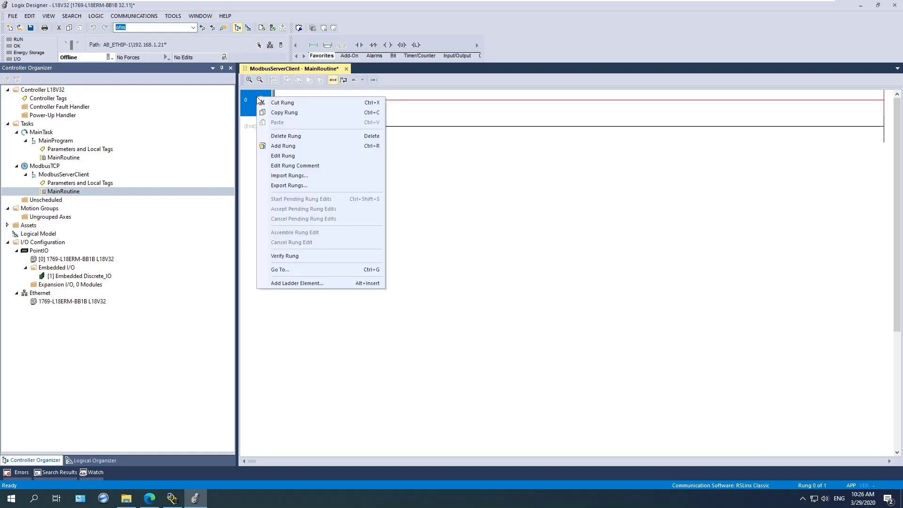
{"action": "left_click", "coordinate": [287, 176]}
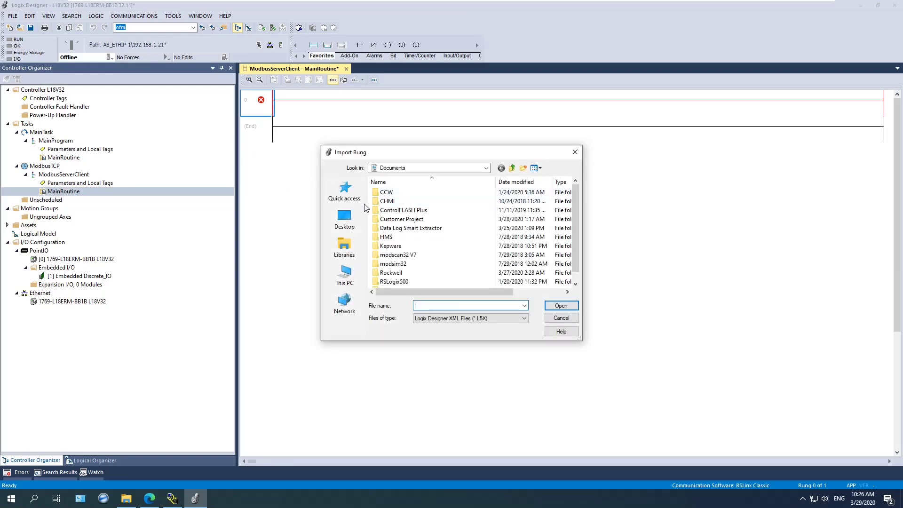
{"action": "left_click", "coordinate": [344, 190]}
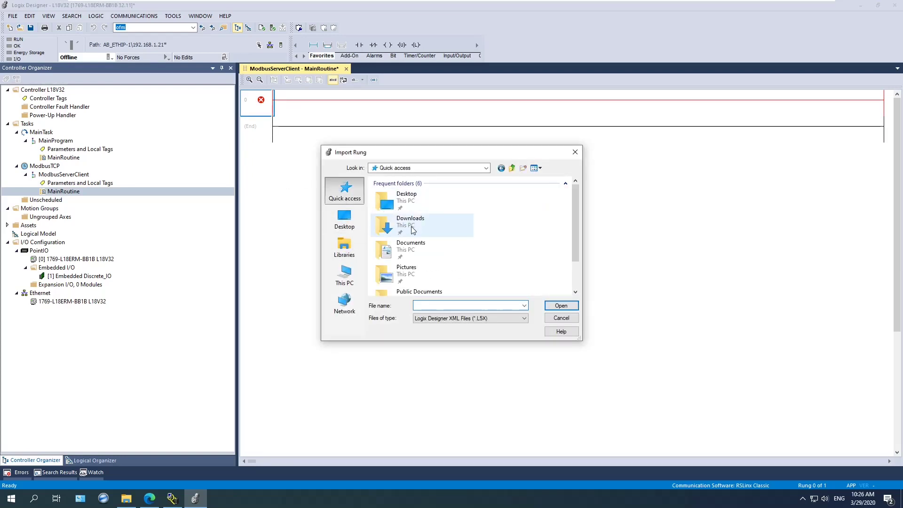
{"action": "double_click", "coordinate": [413, 227]}
{"action": "left_click", "coordinate": [417, 224]}
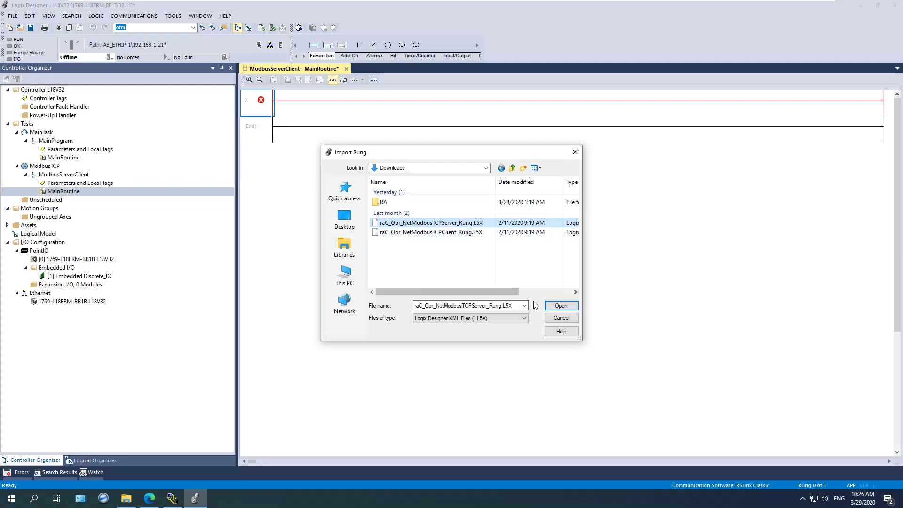
{"action": "left_click", "coordinate": [561, 306]}
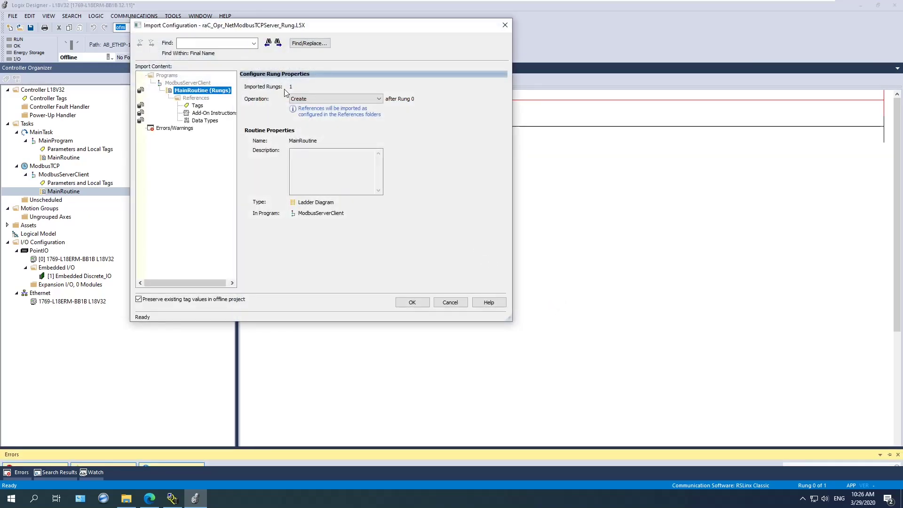
Review the tag references, complete the import with the Server_01 tag names, and delete the empty rung from MainRoutine.
{"action": "left_click", "coordinate": [198, 105]}
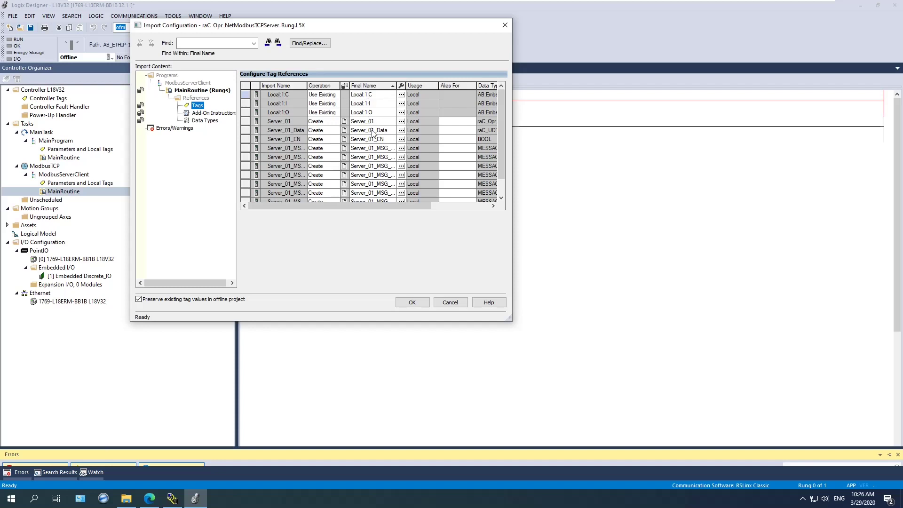
{"action": "left_click", "coordinate": [305, 44]}
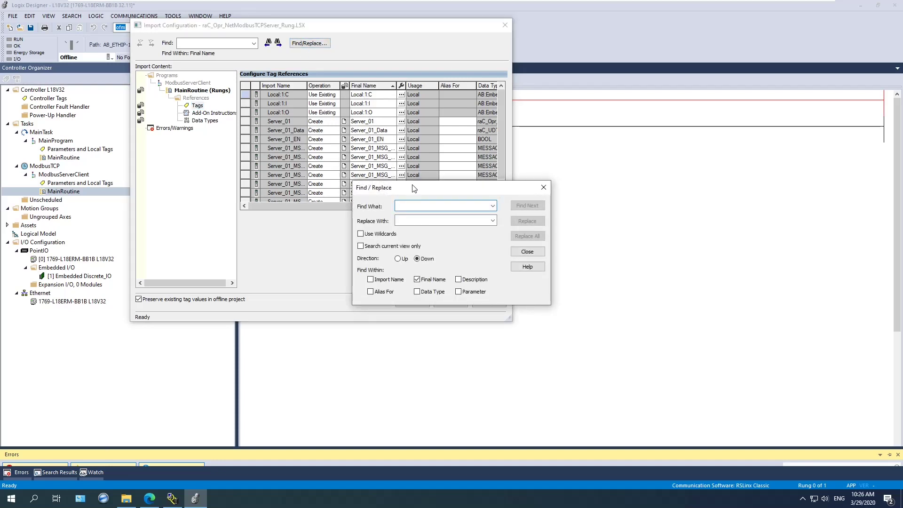
{"action": "left_click_drag", "start_coordinate": [414, 188], "coordinate": [356, 199]}
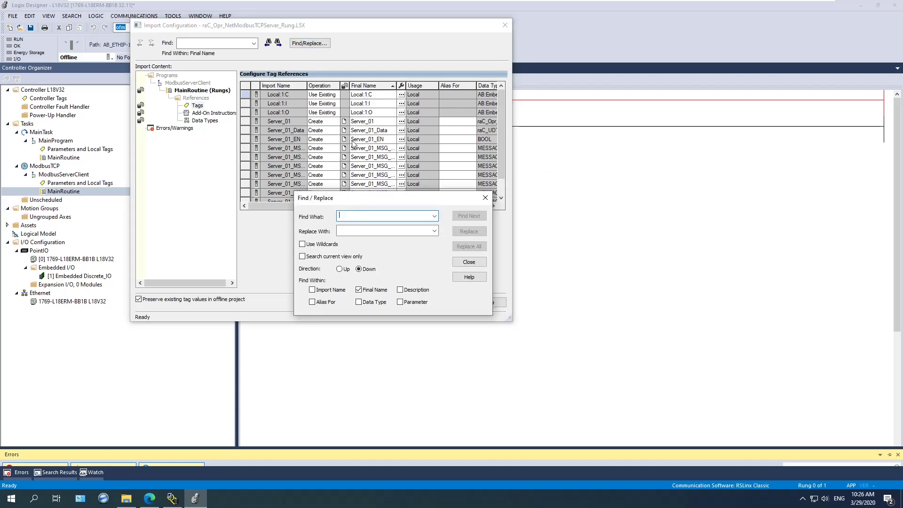
{"action": "left_click", "coordinate": [485, 198]}
{"action": "mouse_move", "coordinate": [410, 205]}
{"action": "left_mouse_down"}
{"action": "mouse_move", "coordinate": [466, 206]}
{"action": "mouse_move", "coordinate": [411, 207]}
{"action": "left_mouse_up"}
{"action": "left_click", "coordinate": [409, 301]}
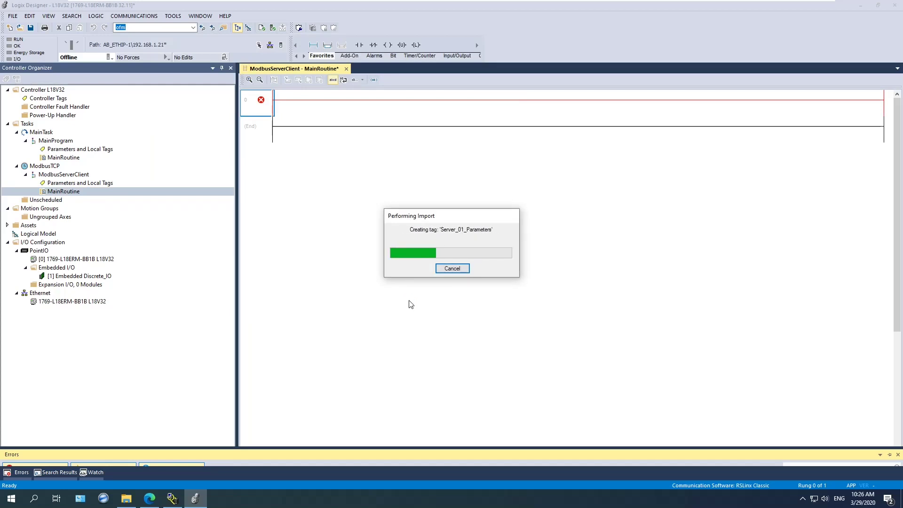
{"action": "left_click", "coordinate": [261, 99]}
{"action": "key", "text": "Delete"}
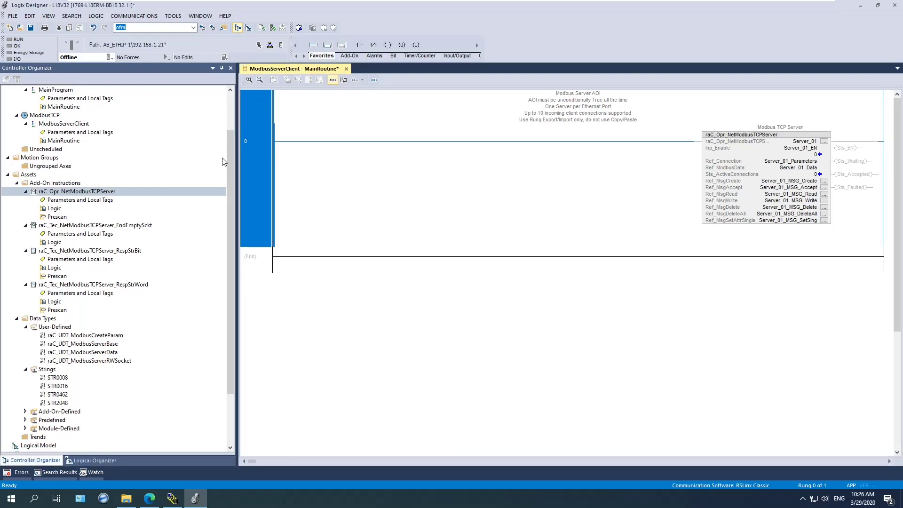
Review the imported Add-On Instructions in the project tree and the raC_Opr_NetModbusTCPServer instruction in rung 0.
{"action": "left_click_drag", "start_coordinate": [230, 162], "coordinate": [230, 126]}
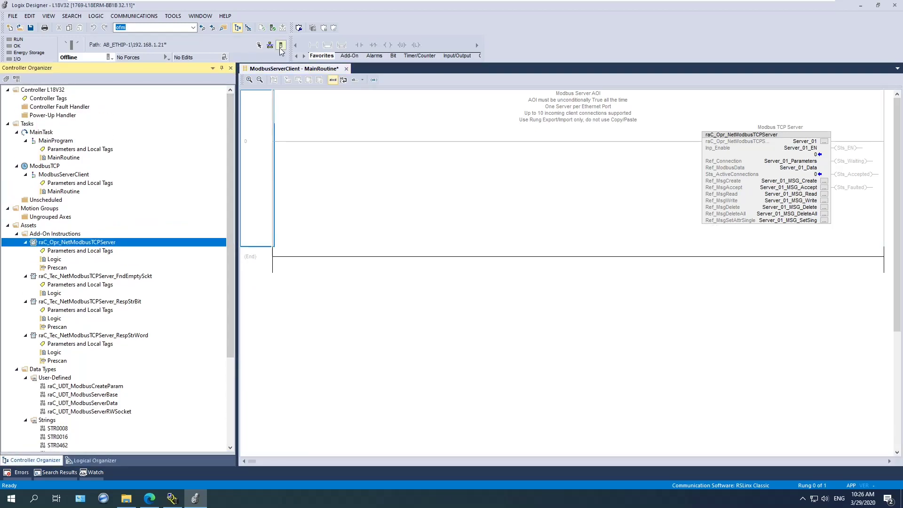
{"action": "left_click", "coordinate": [253, 148]}
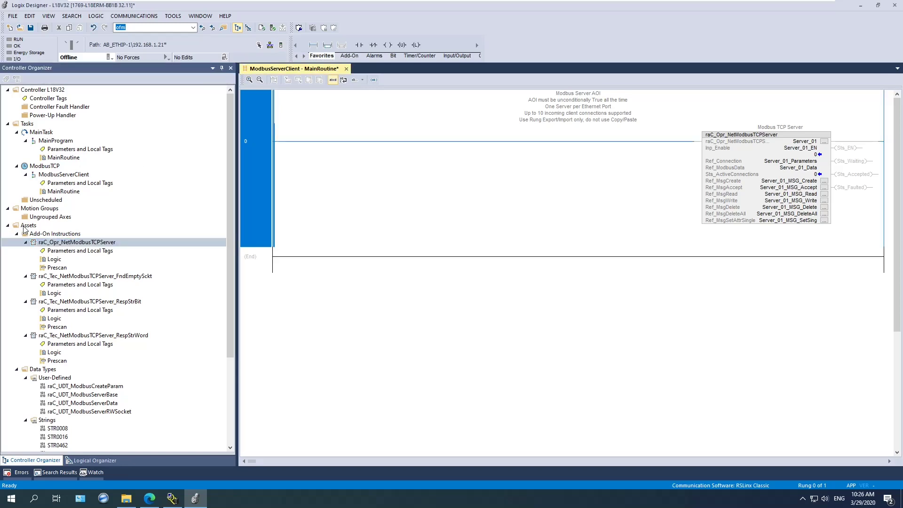
{"action": "left_click", "coordinate": [65, 234]}
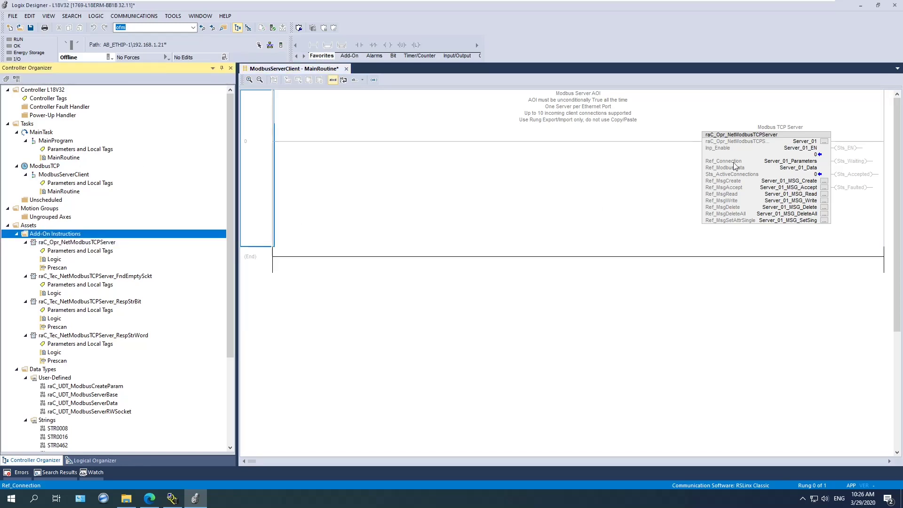
{"action": "left_click", "coordinate": [737, 137]}
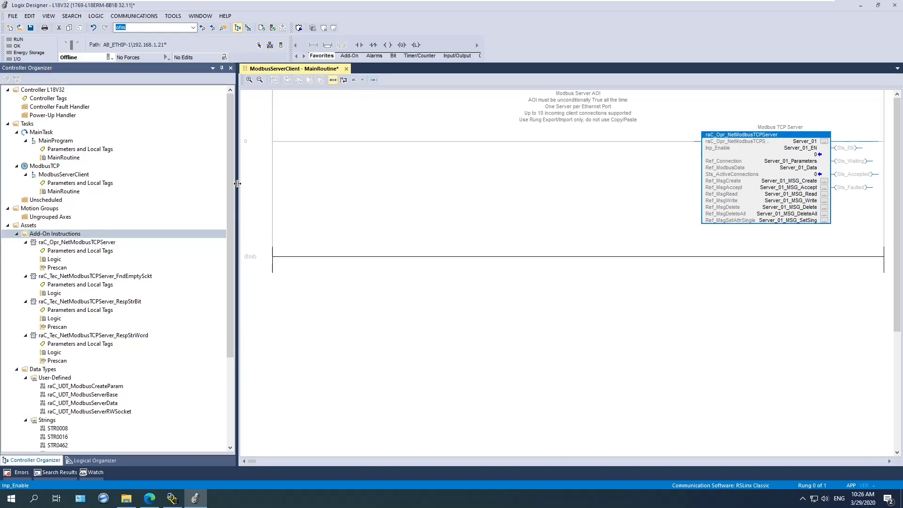
{"action": "left_click", "coordinate": [111, 192]}
Estimate the controller's memory capacity in its properties, check the used and total data and logic memory, and close the properties.
{"action": "left_click", "coordinate": [281, 45]}
{"action": "left_click", "coordinate": [378, 142]}
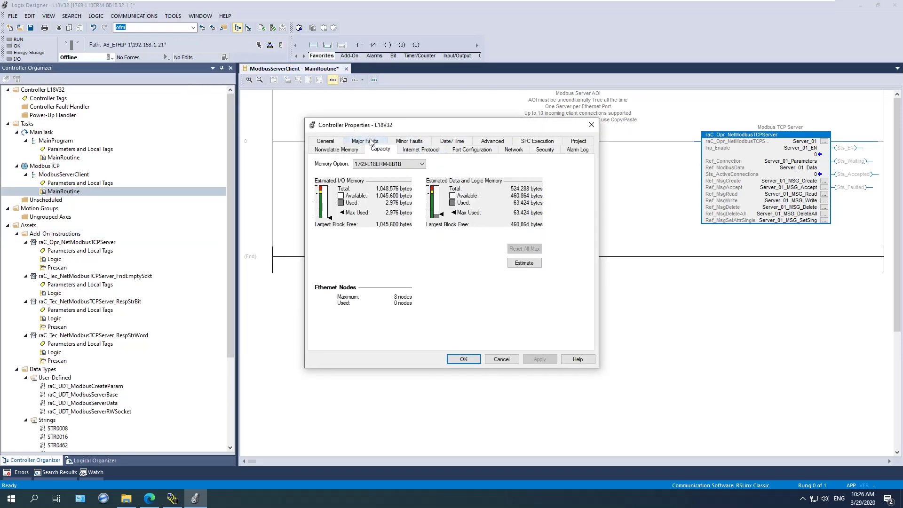
{"action": "left_click", "coordinate": [525, 262]}
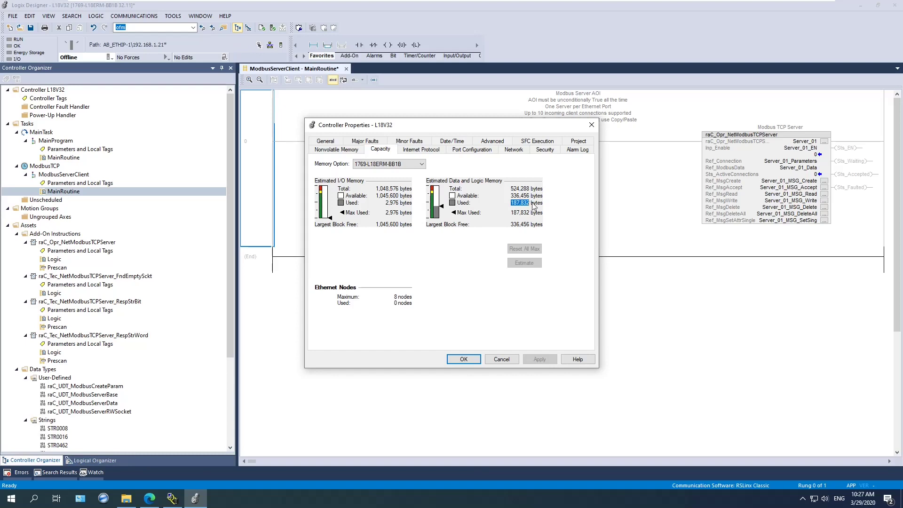
{"action": "left_click_drag", "start_coordinate": [511, 203], "coordinate": [518, 202]}
{"action": "left_click_drag", "start_coordinate": [511, 189], "coordinate": [519, 189]}
{"action": "left_click", "coordinate": [517, 189]}
{"action": "left_click", "coordinate": [464, 360]}
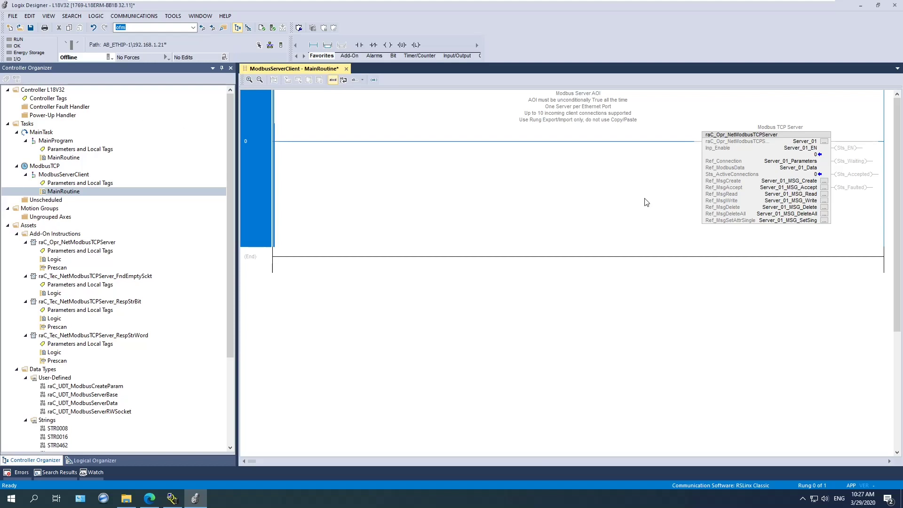
Expand Server_01_Parameters in the controller tags and set LocalSlot to 0.
{"action": "left_click", "coordinate": [795, 161]}
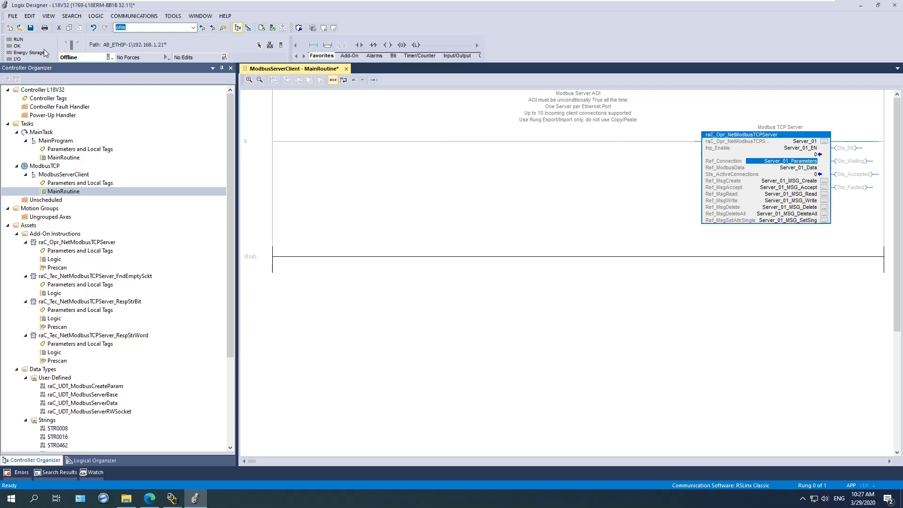
{"action": "double_click", "coordinate": [55, 98]}
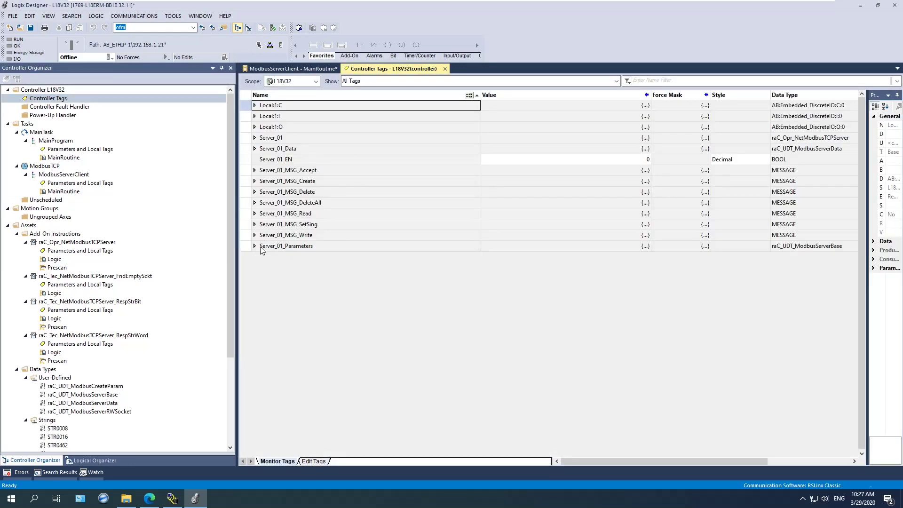
{"action": "left_click", "coordinate": [255, 247]}
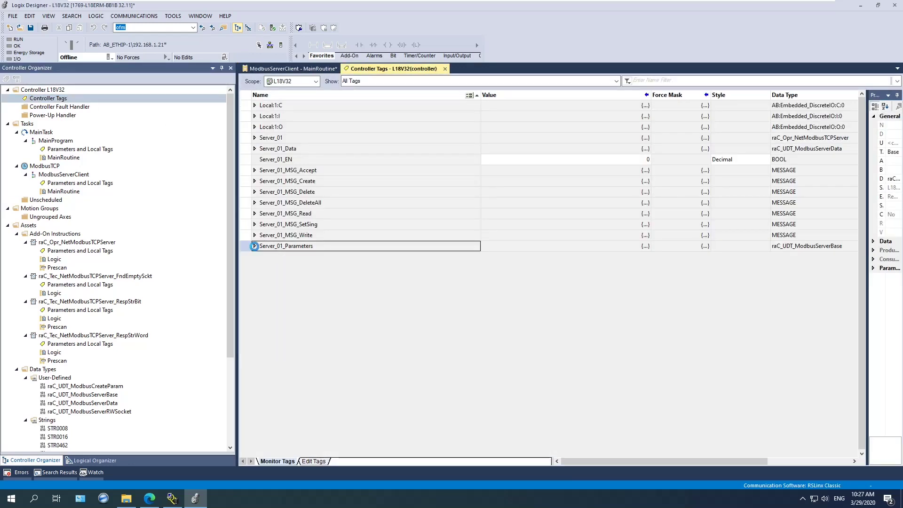
{"action": "left_click", "coordinate": [602, 256]}
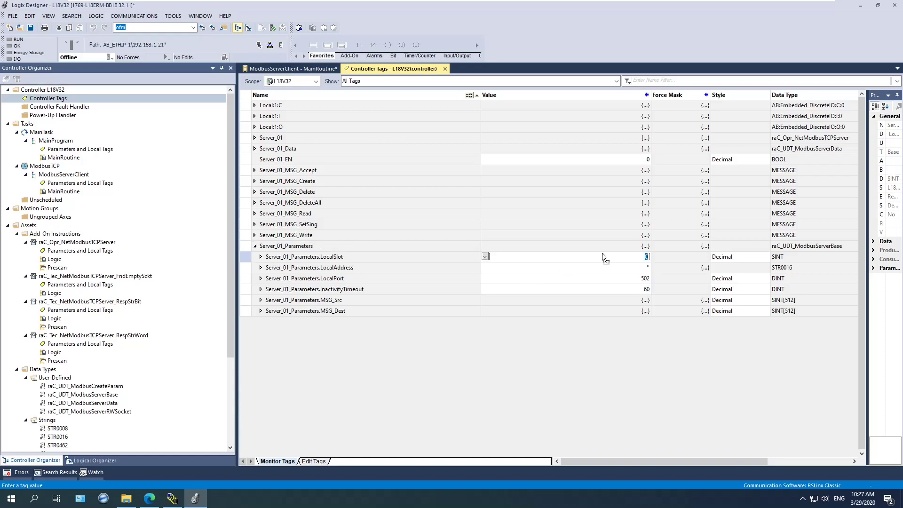
{"action": "type", "text": "0"}
{"action": "key", "text": "Return"}
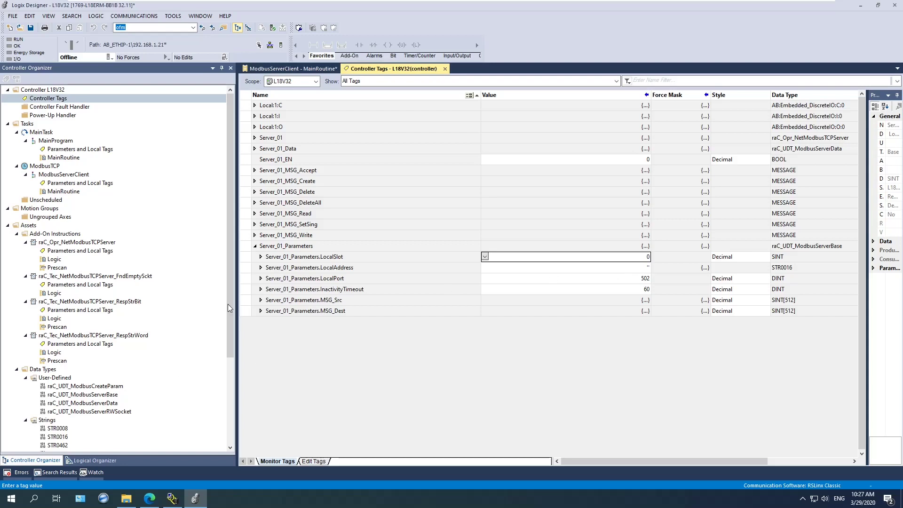
Collapse the Assets folder and review the LocalAddress and LocalPort members of Server_01_Parameters.
{"action": "left_click", "coordinate": [7, 224]}
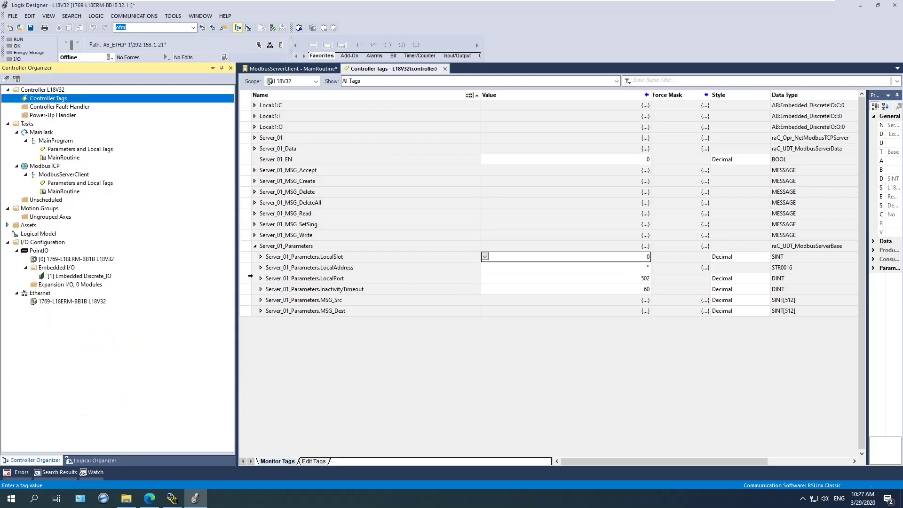
{"action": "left_click", "coordinate": [336, 267]}
{"action": "left_click_drag", "start_coordinate": [337, 267], "coordinate": [320, 268]}
{"action": "left_click", "coordinate": [305, 278]}
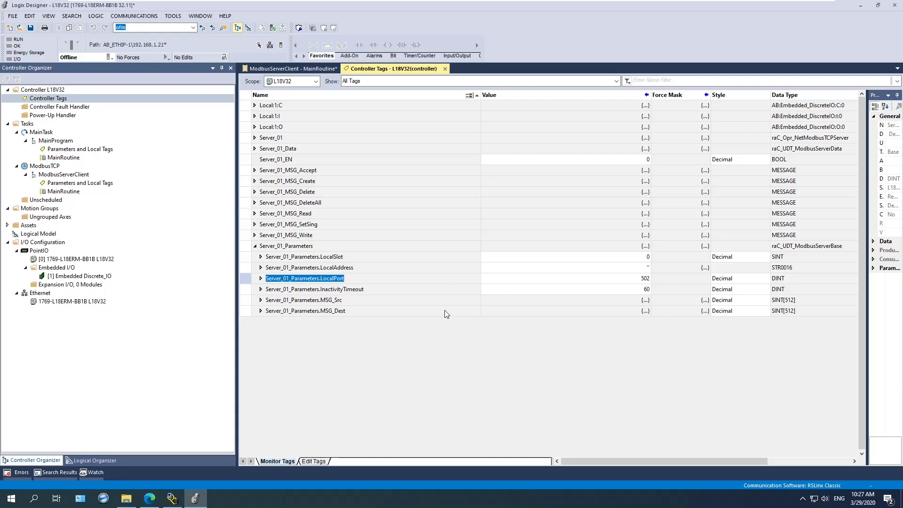
{"action": "left_click", "coordinate": [255, 245]}
{"action": "left_click", "coordinate": [255, 246]}
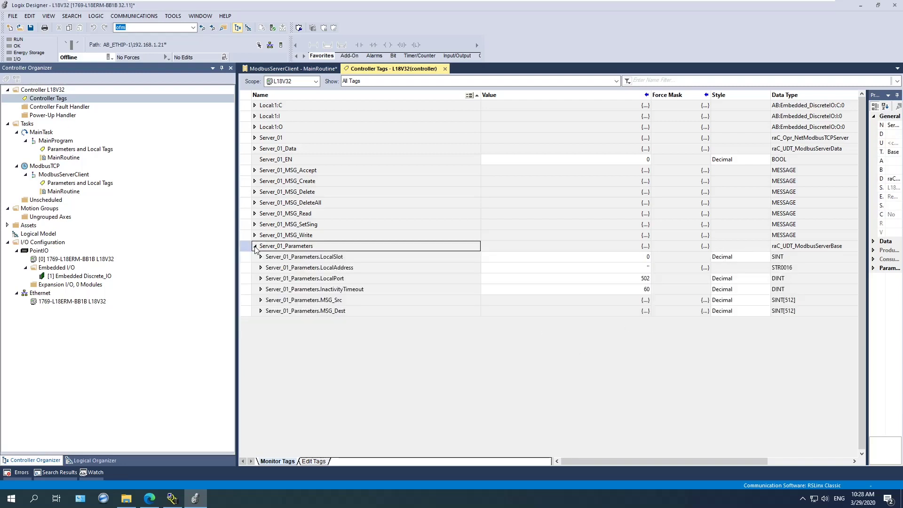
Download the project to the 1769-L18ERM controller at 192.168.1.21 and return it to Remote Run mode.
{"action": "left_click", "coordinate": [134, 16]}
{"action": "left_click", "coordinate": [146, 24]}
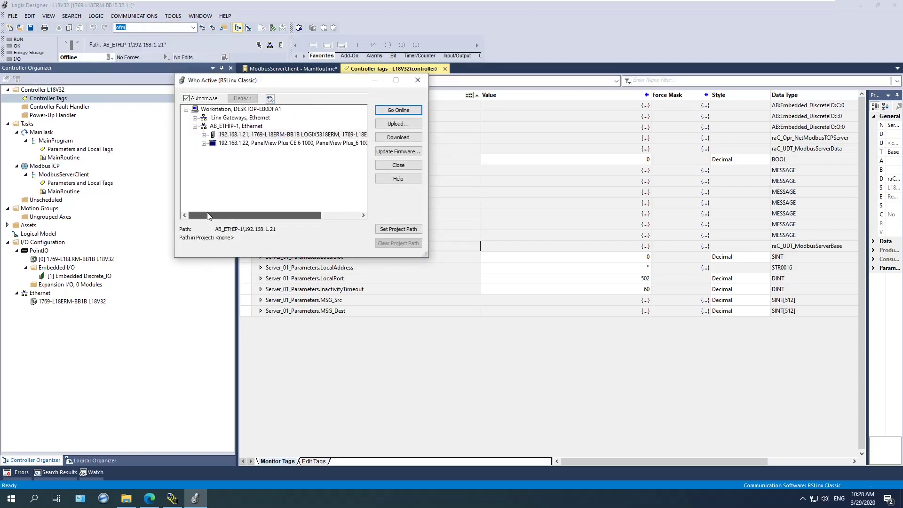
{"action": "left_click", "coordinate": [397, 138]}
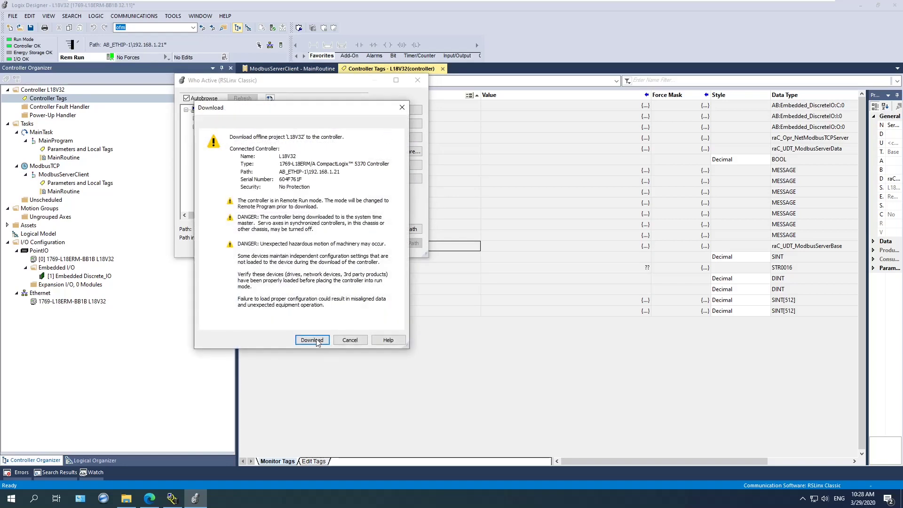
{"action": "left_click", "coordinate": [347, 338]}
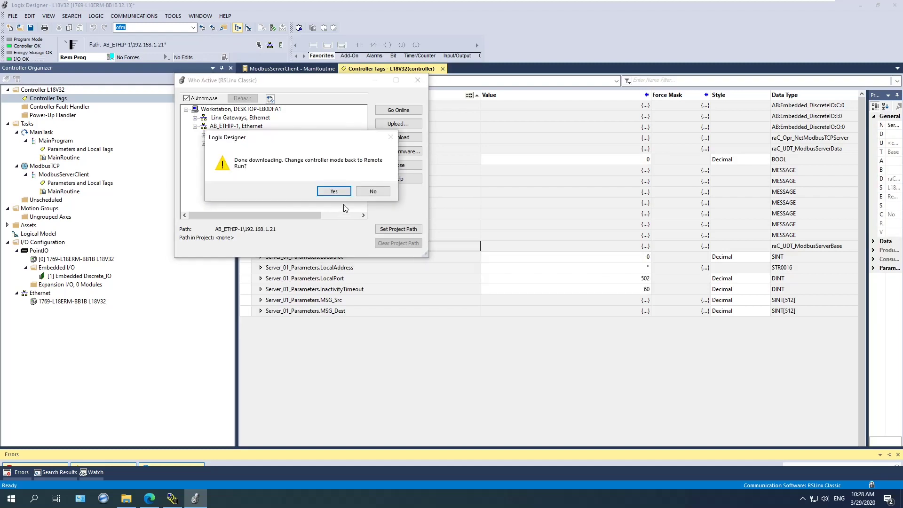
{"action": "left_click", "coordinate": [338, 191]}
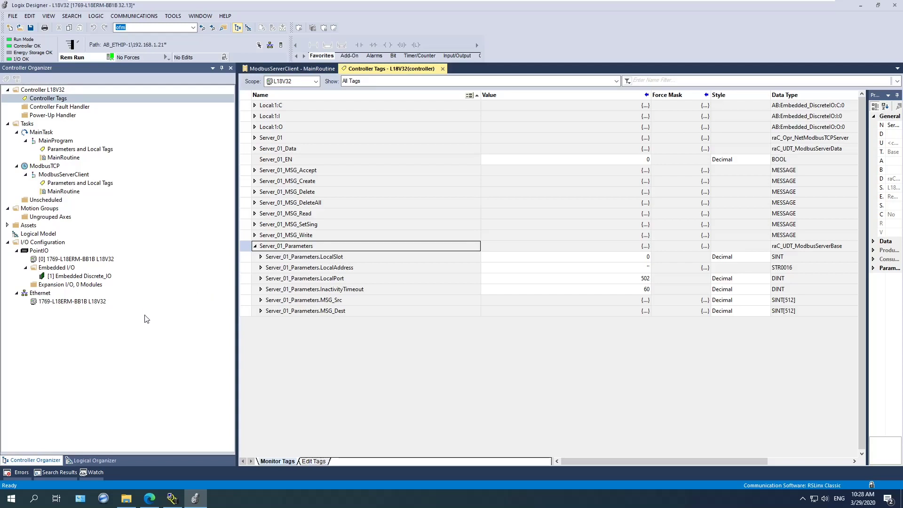
Switch to ModScan32, maximize its ModSca1 document, and move the window aside so the controller tag names stay in view.
{"action": "left_click", "coordinate": [9, 503]}
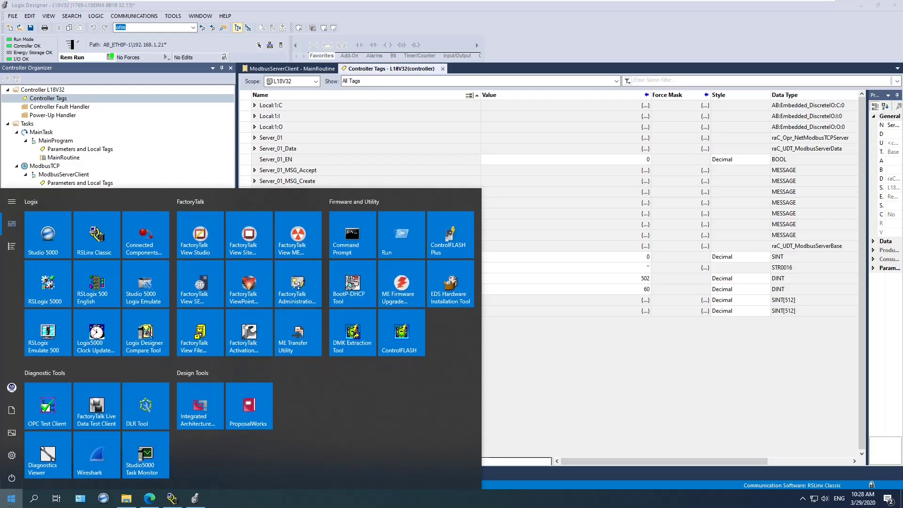
{"action": "type", "text": "mo"}
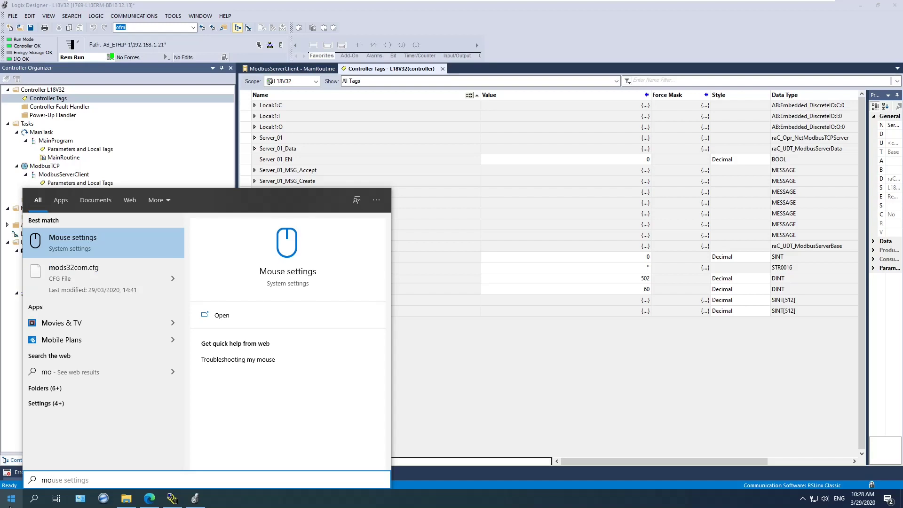
{"action": "type", "text": "dscan"}
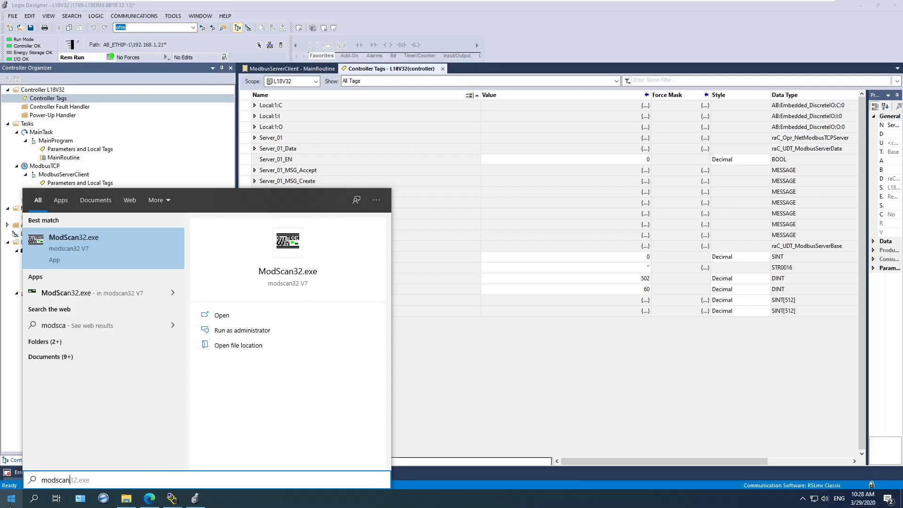
{"action": "left_click", "coordinate": [91, 245]}
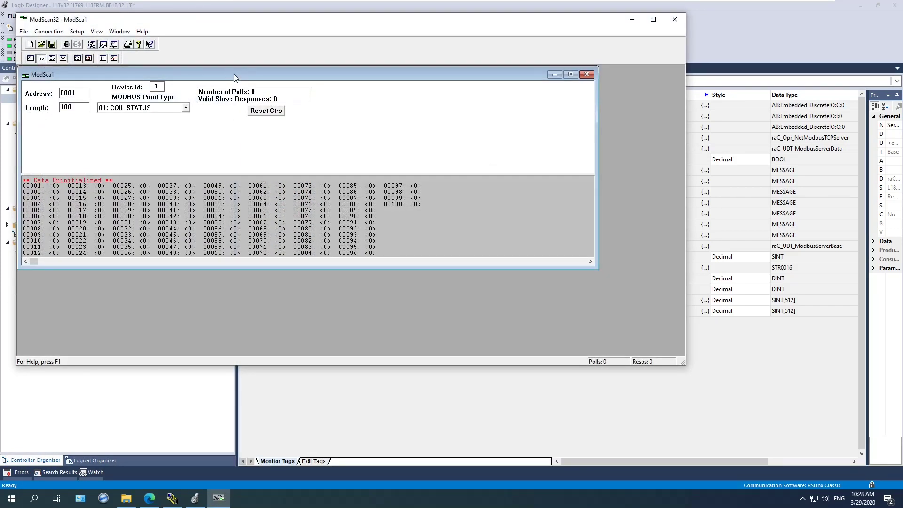
{"action": "double_click", "coordinate": [234, 75]}
{"action": "left_click_drag", "start_coordinate": [238, 23], "coordinate": [645, 121]}
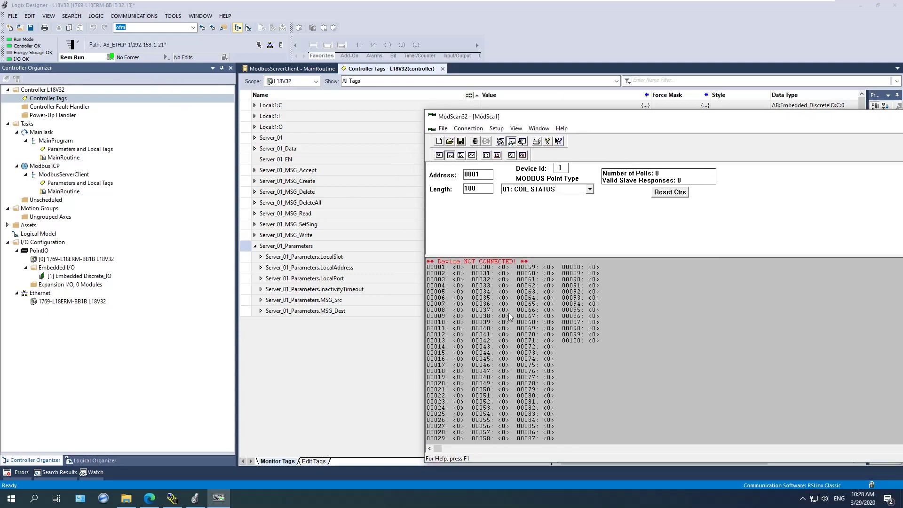
Try to connect to the remote modbusTCP server at 192.168.1.21, service port 502, after checking the controller's IP address in RSLinx Classic.
{"action": "left_click", "coordinate": [468, 128]}
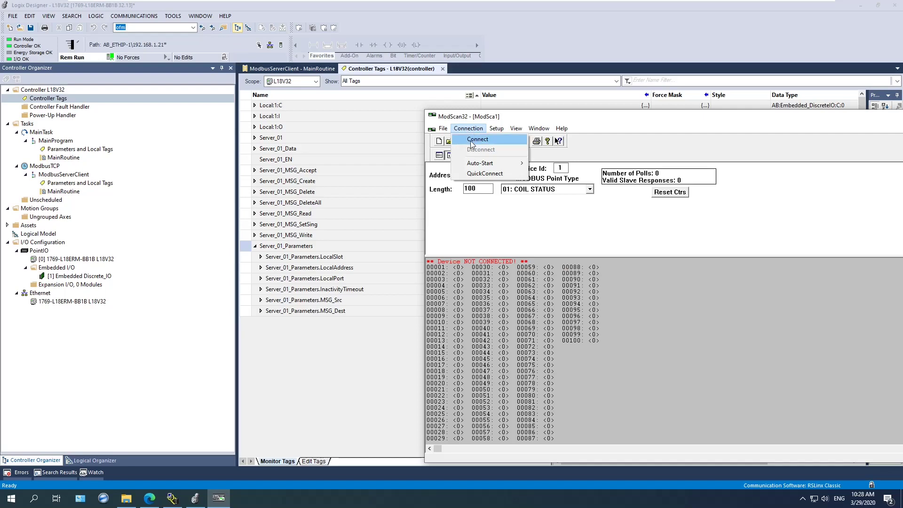
{"action": "left_click", "coordinate": [474, 141]}
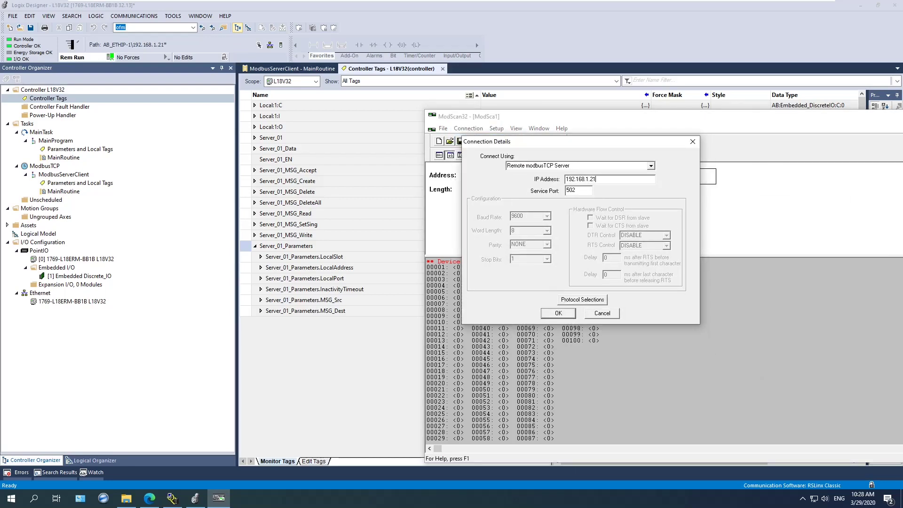
{"action": "left_click", "coordinate": [172, 498]}
{"action": "left_click", "coordinate": [74, 76]}
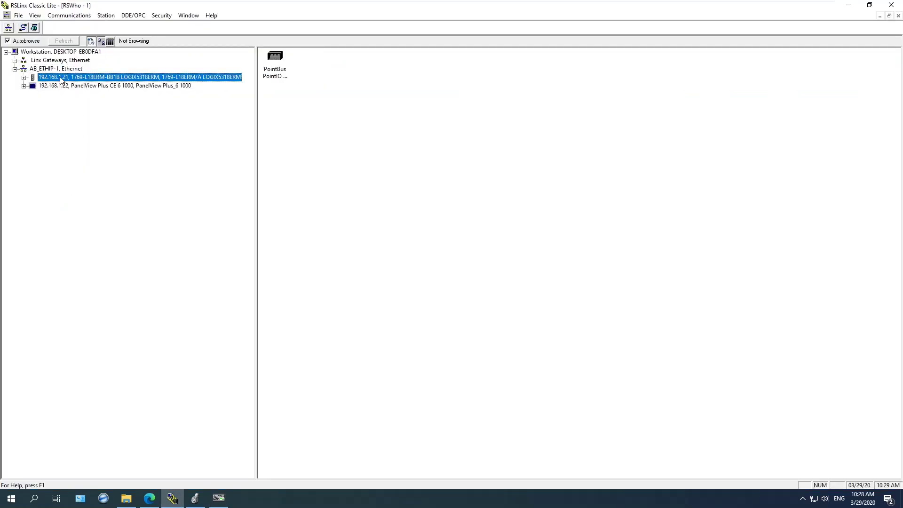
{"action": "left_click", "coordinate": [218, 497]}
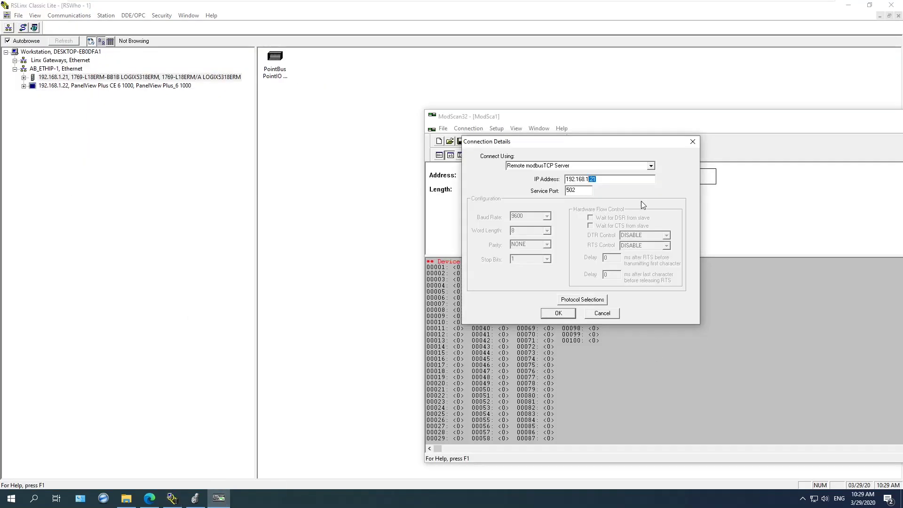
{"action": "left_click", "coordinate": [552, 311]}
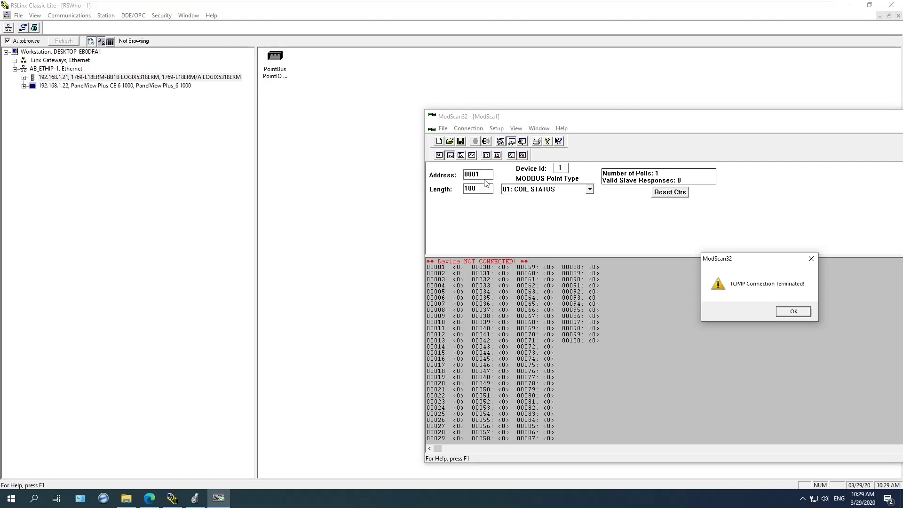
{"action": "left_click", "coordinate": [793, 312]}
Set the MODBUS point type to 03: HOLDING REGISTER and try to connect to the server again.
{"action": "left_click", "coordinate": [589, 189]}
{"action": "left_click", "coordinate": [546, 214]}
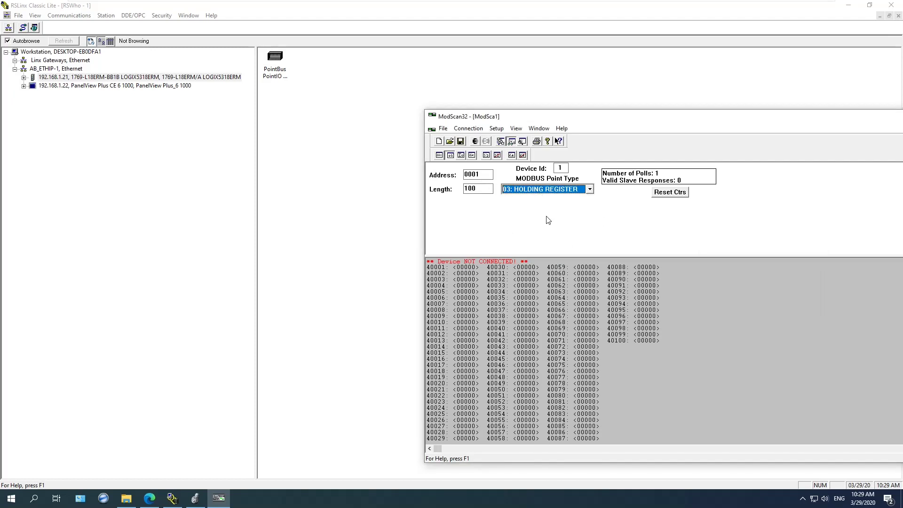
{"action": "left_click", "coordinate": [469, 128]}
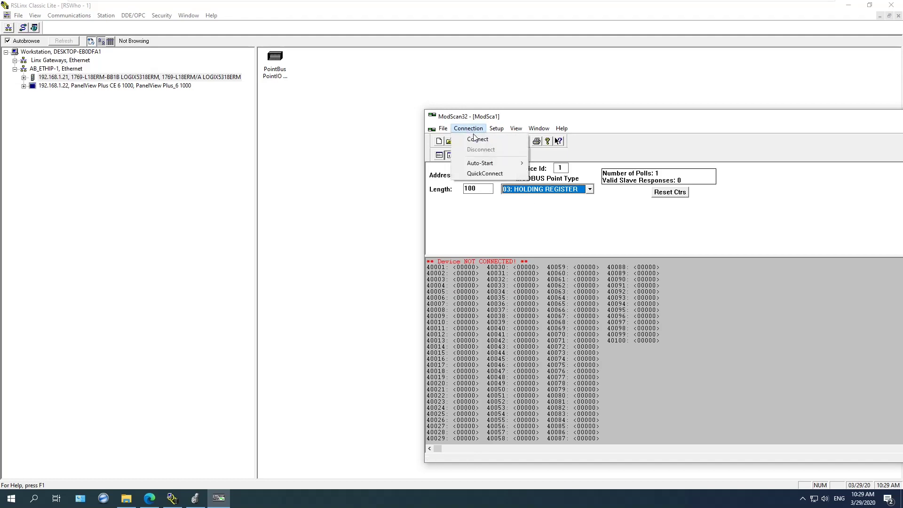
{"action": "left_click", "coordinate": [476, 136]}
{"action": "left_click", "coordinate": [737, 370]}
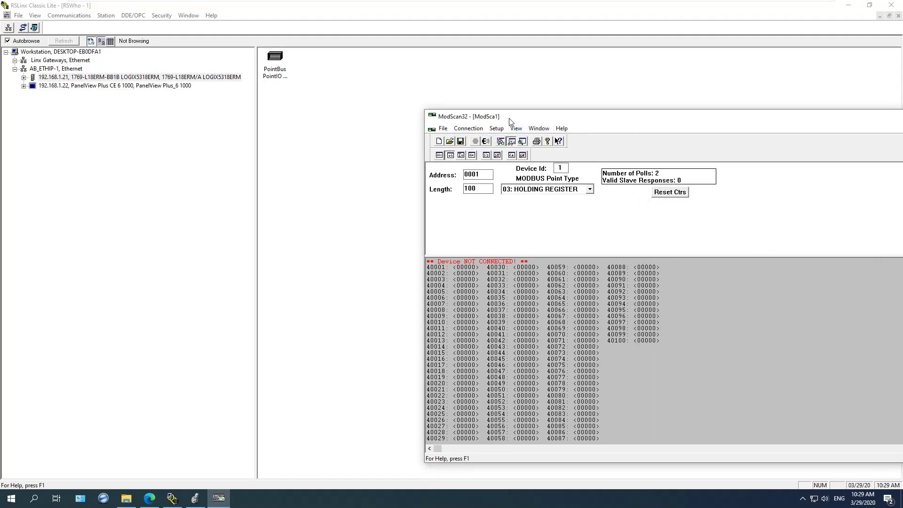
{"action": "left_click", "coordinate": [792, 311]}
Switch to Logix Designer and set the Modbus server instruction's Server_01_EN enable input to 1 in the ModbusServerClient MainRoutine.
{"action": "left_click", "coordinate": [195, 498]}
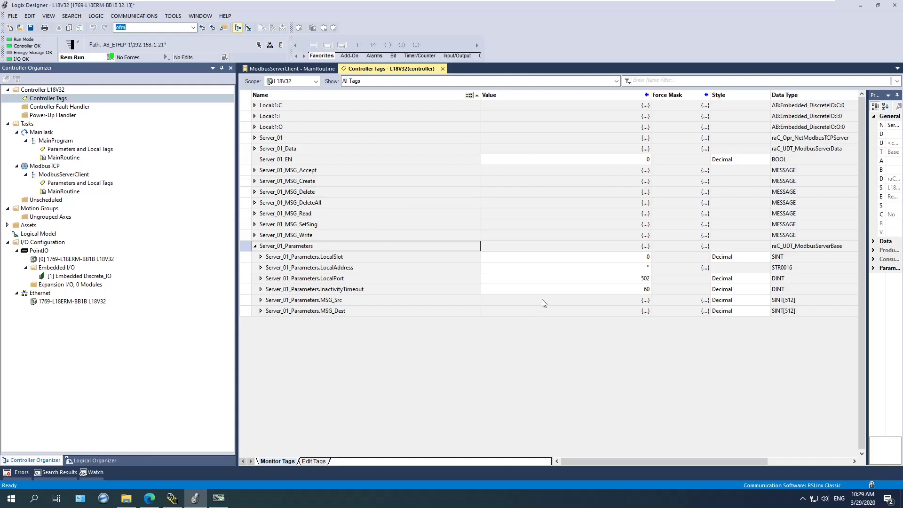
{"action": "double_click", "coordinate": [65, 192]}
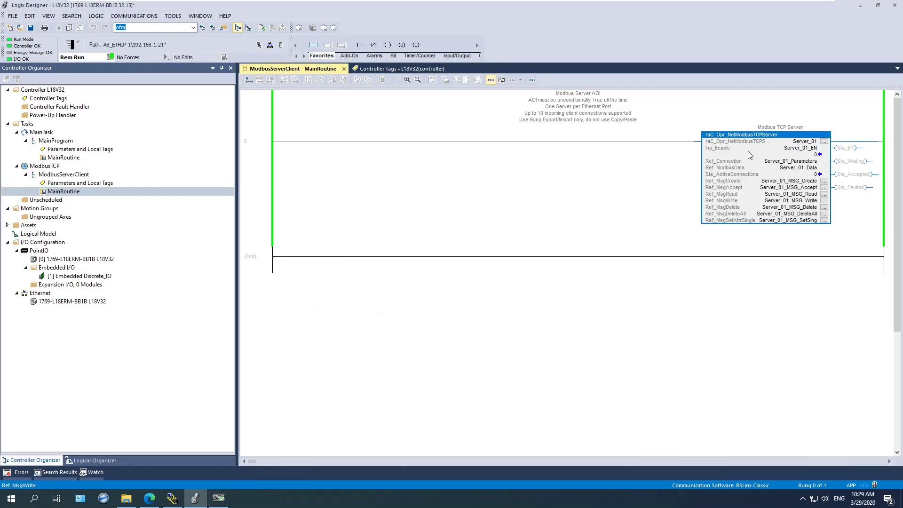
{"action": "left_click", "coordinate": [750, 154]}
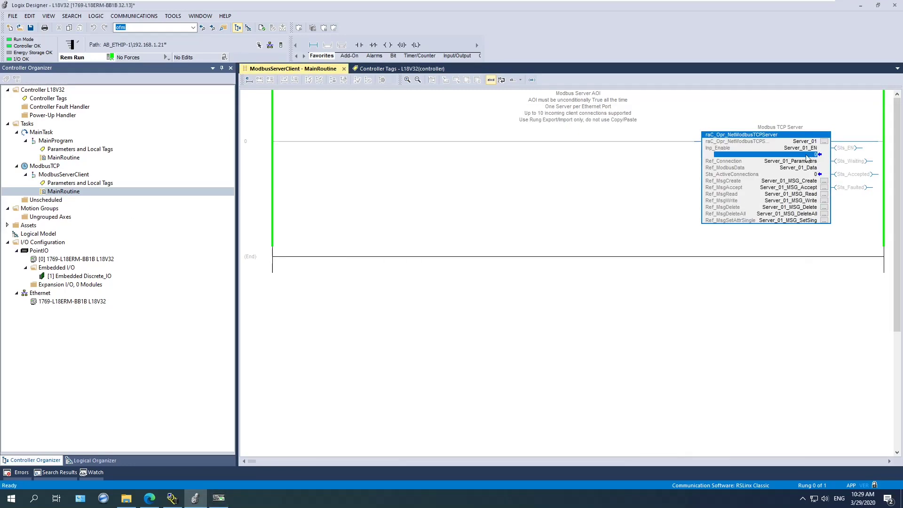
{"action": "type", "text": "1"}
{"action": "key", "text": "Return"}
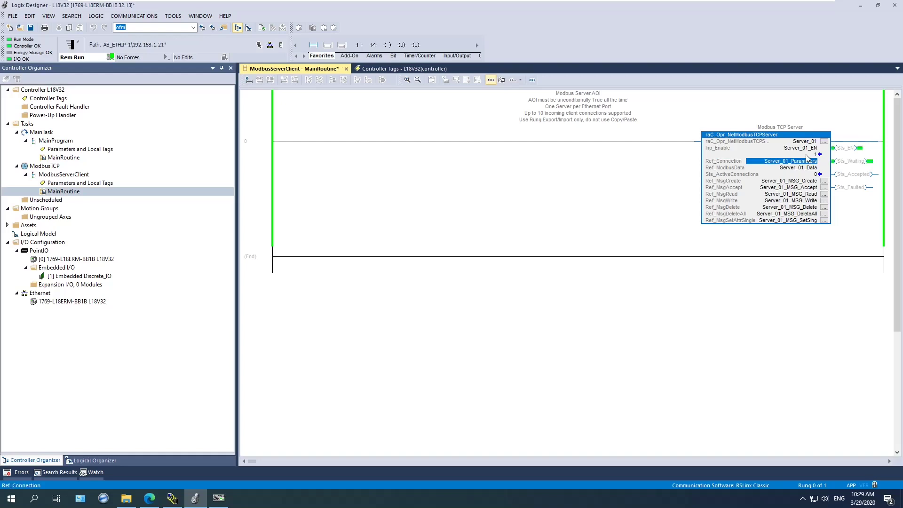
Switch to ModScan32, connect to the Modbus TCP server, and enlarge the register display area.
{"action": "left_click", "coordinate": [219, 498]}
{"action": "left_click", "coordinate": [475, 142]}
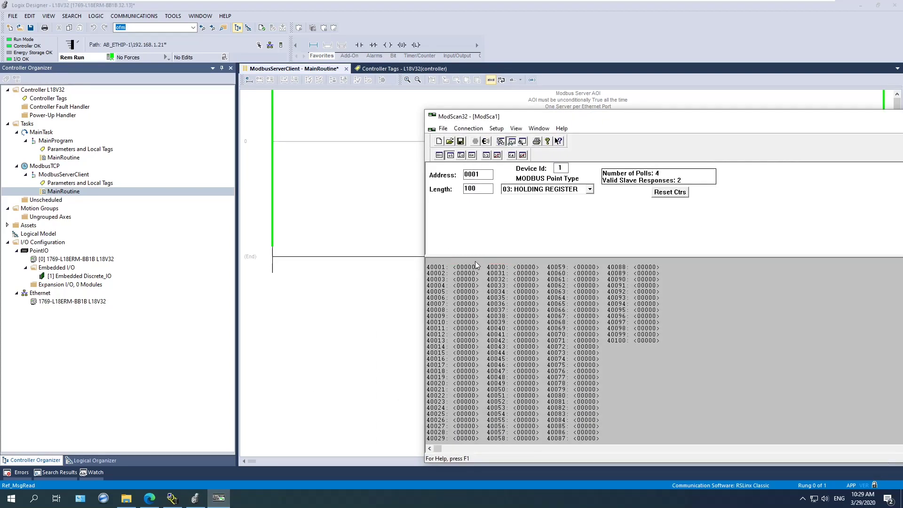
{"action": "left_click_drag", "start_coordinate": [494, 255], "coordinate": [494, 205]}
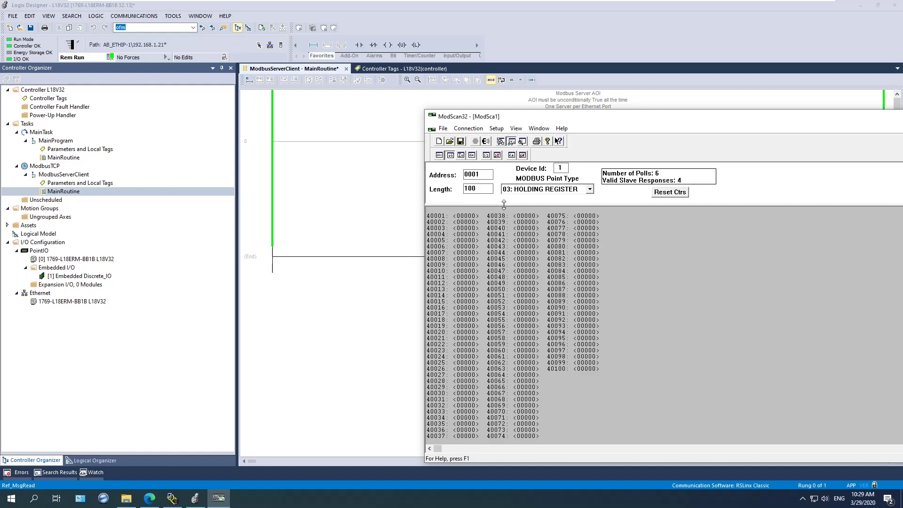
{"action": "left_click_drag", "start_coordinate": [549, 119], "coordinate": [568, 119]}
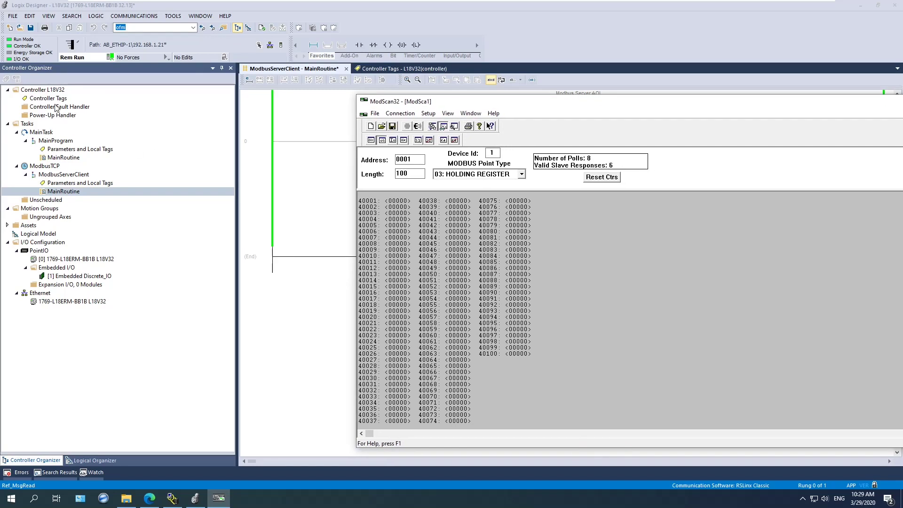
In Logix Designer's controller tags, collapse Server_01_Parameters and expand Server_01_Data down to the Coils_0xxx array elements.
{"action": "double_click", "coordinate": [63, 99]}
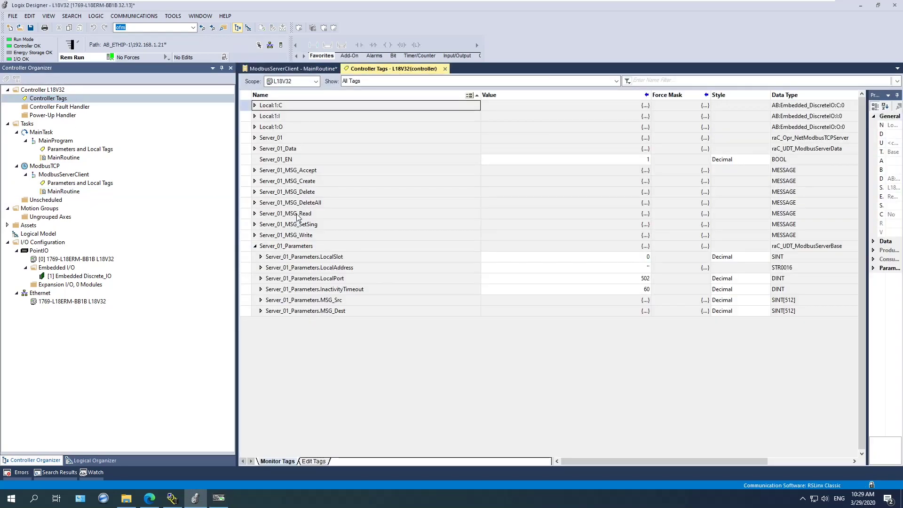
{"action": "left_click", "coordinate": [256, 246]}
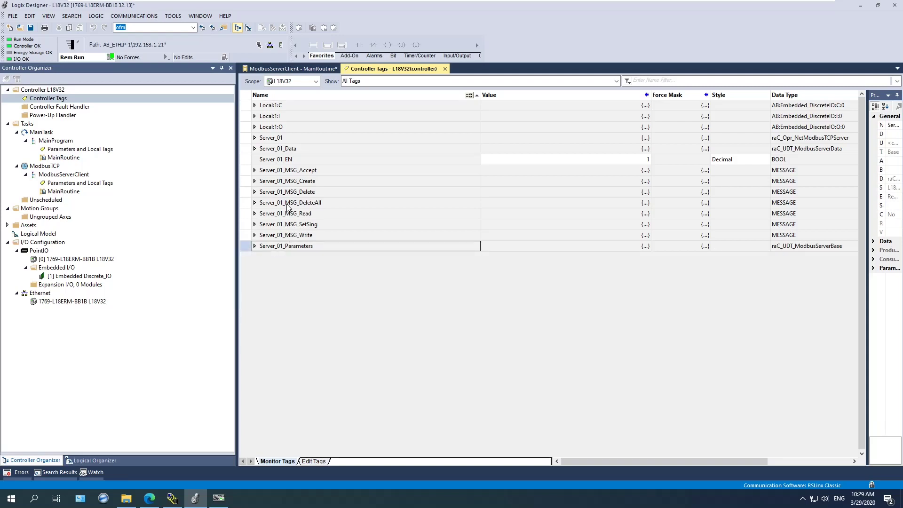
{"action": "left_click", "coordinate": [287, 149]}
{"action": "left_click", "coordinate": [287, 149]}
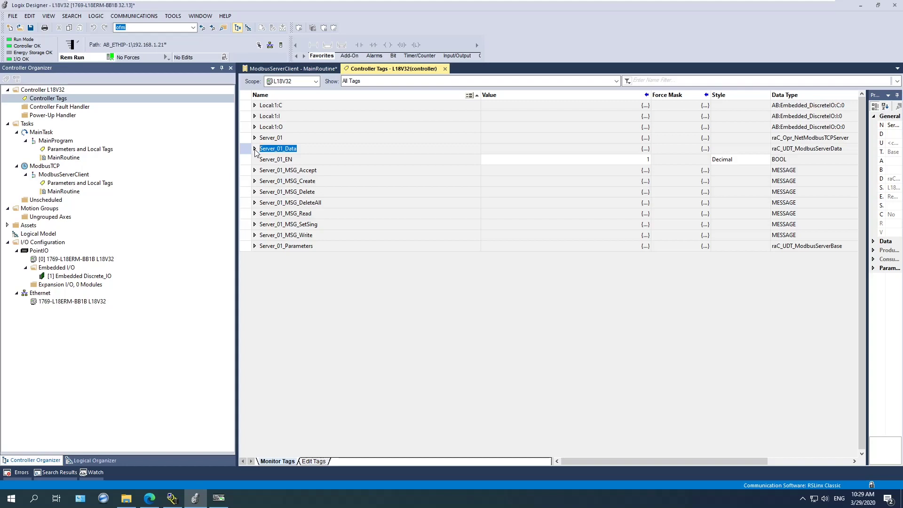
{"action": "left_click", "coordinate": [254, 149]}
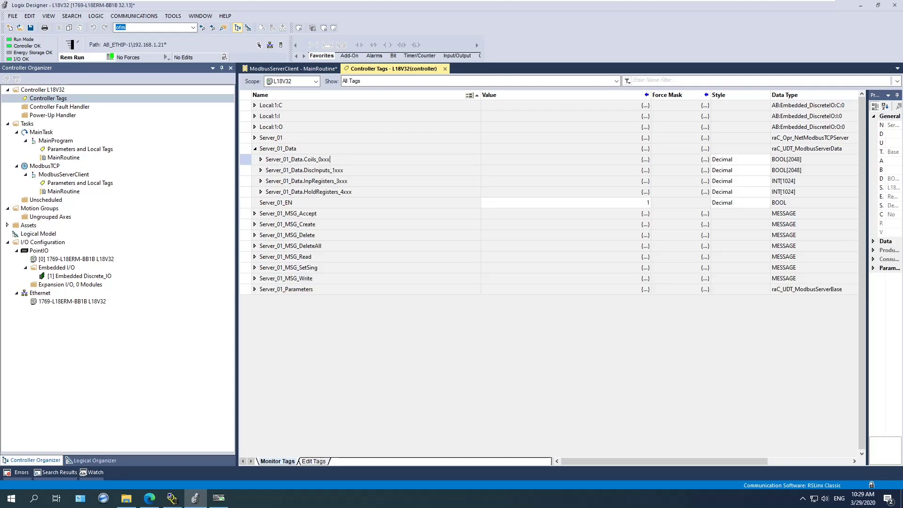
{"action": "left_click", "coordinate": [260, 159]}
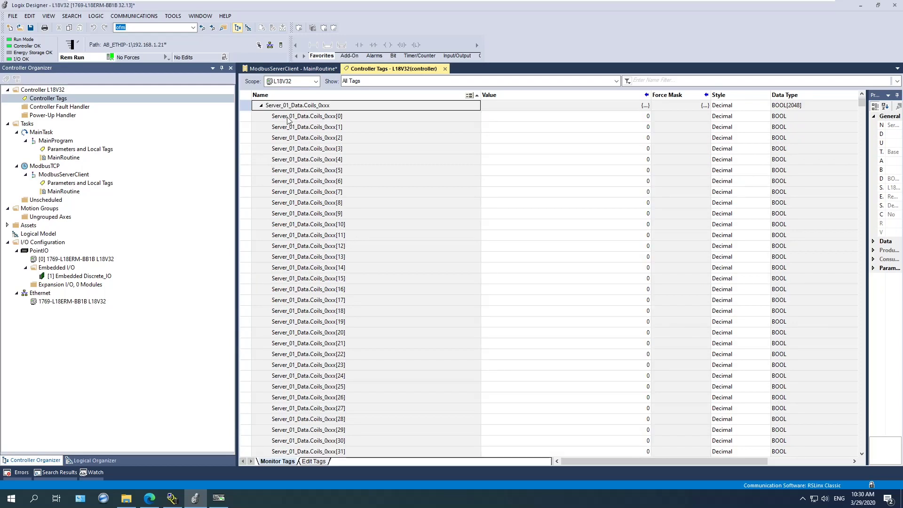
Switch to ModScan32, set the point type to 01: COIL STATUS, and move its window to uncover the first coil tag values.
{"action": "left_click", "coordinate": [218, 497]}
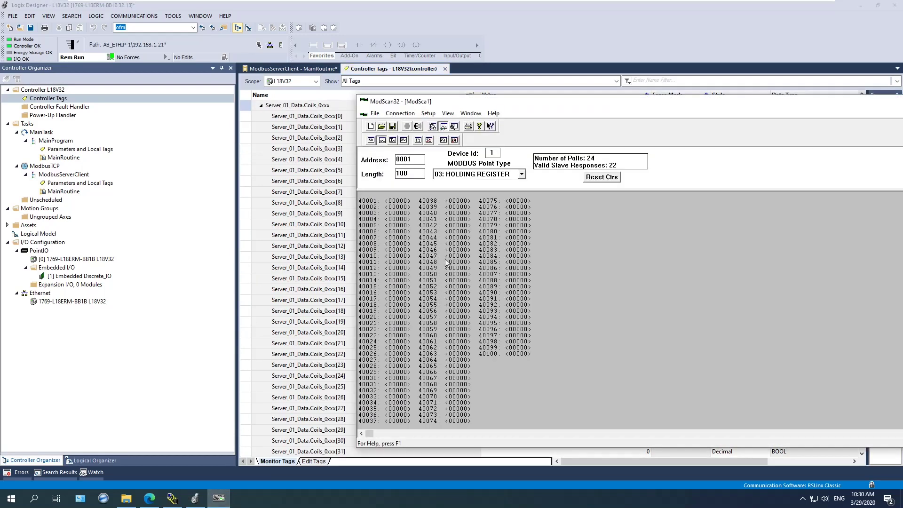
{"action": "left_click", "coordinate": [521, 174]}
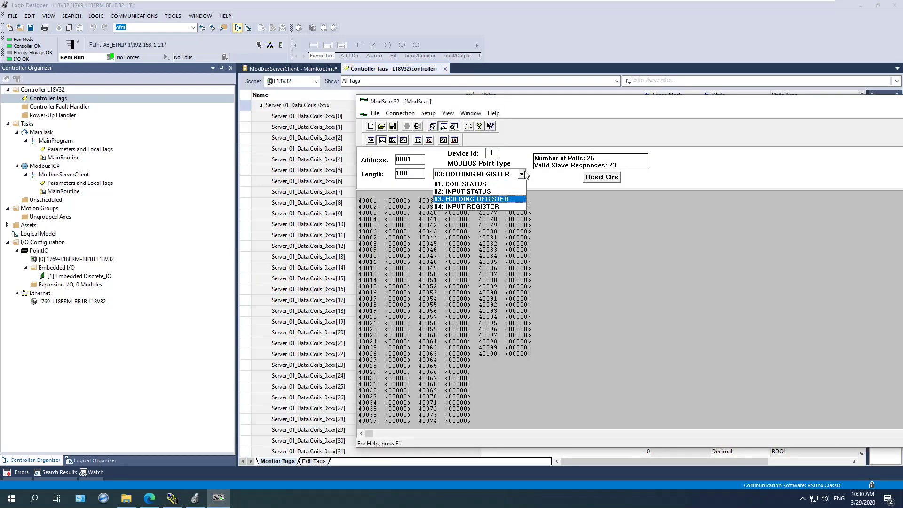
{"action": "left_click", "coordinate": [503, 184]}
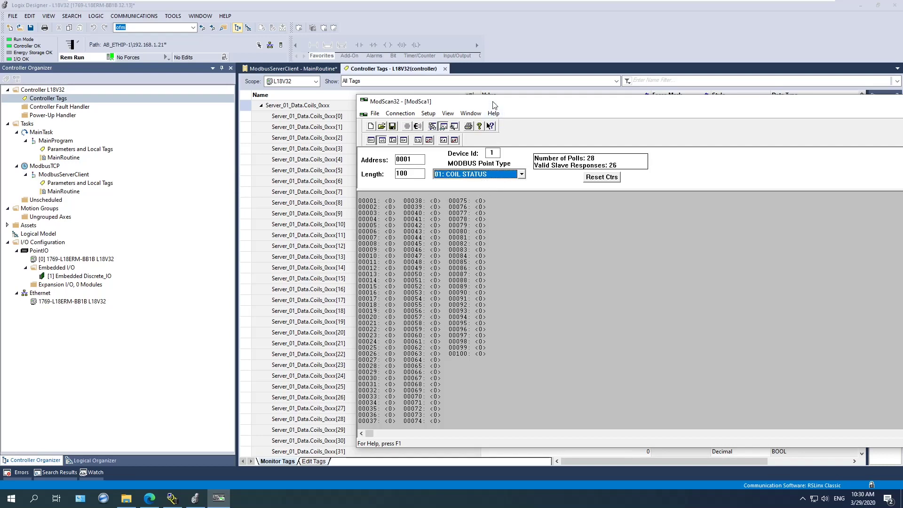
{"action": "left_click_drag", "start_coordinate": [519, 103], "coordinate": [422, 227]}
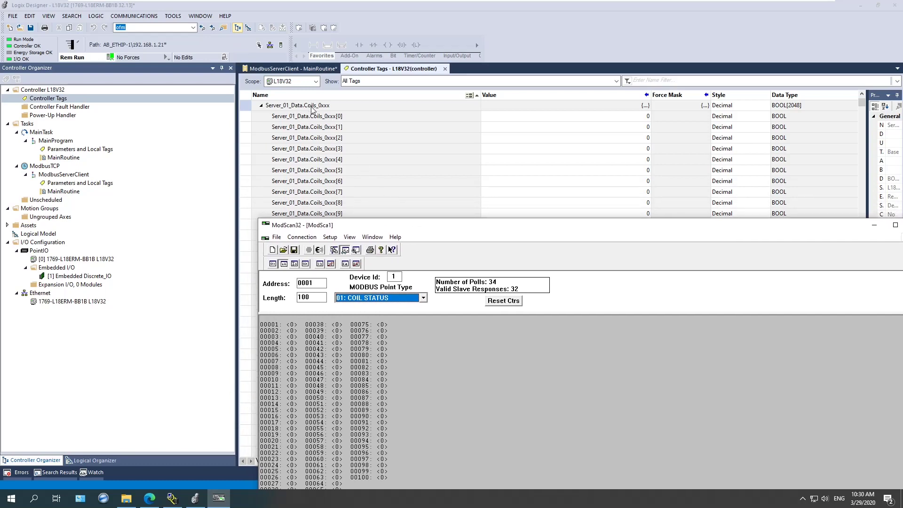
Write the value On to coils at addresses 1, 2 and 3 on node 1.
{"action": "double_click", "coordinate": [294, 325]}
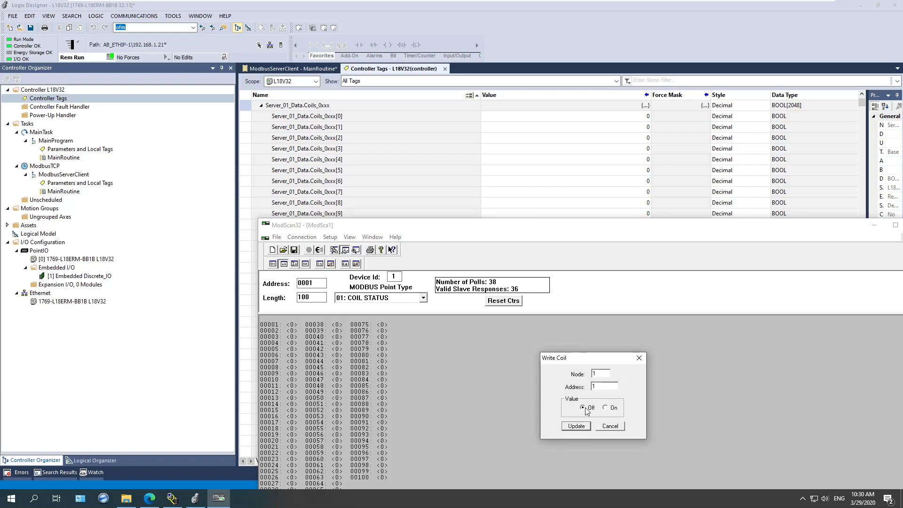
{"action": "left_click", "coordinate": [576, 426]}
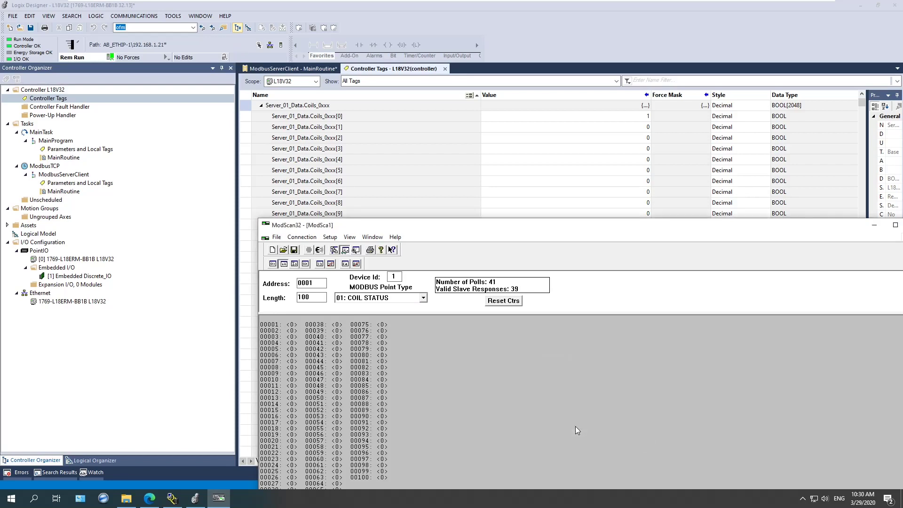
{"action": "double_click", "coordinate": [292, 334]}
{"action": "left_click", "coordinate": [605, 407]}
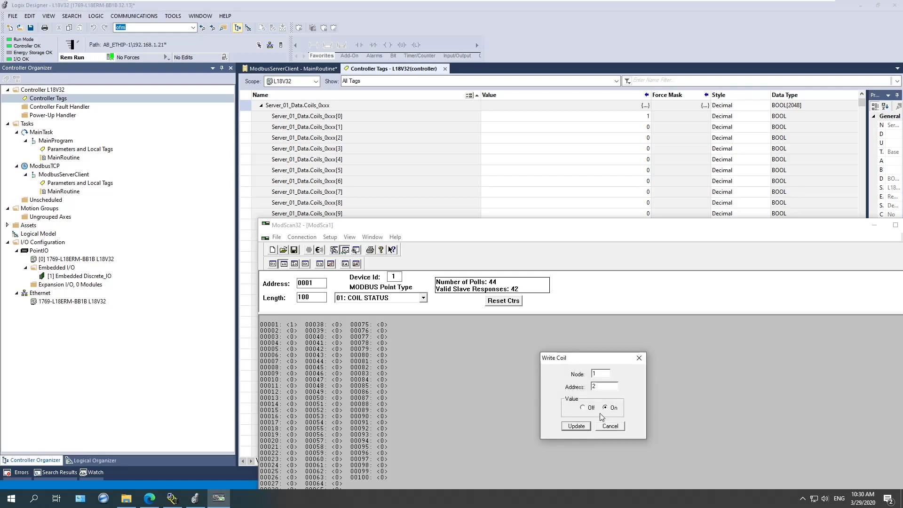
{"action": "left_click", "coordinate": [577, 426]}
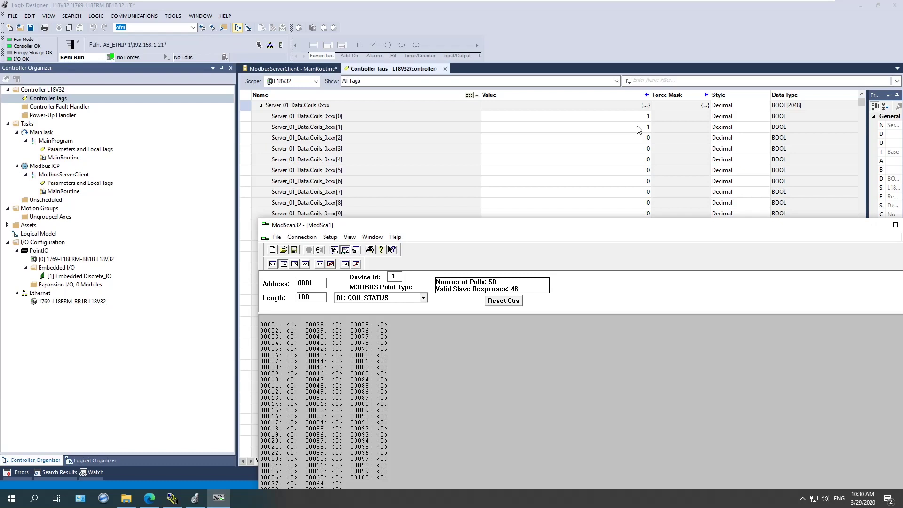
{"action": "double_click", "coordinate": [293, 337]}
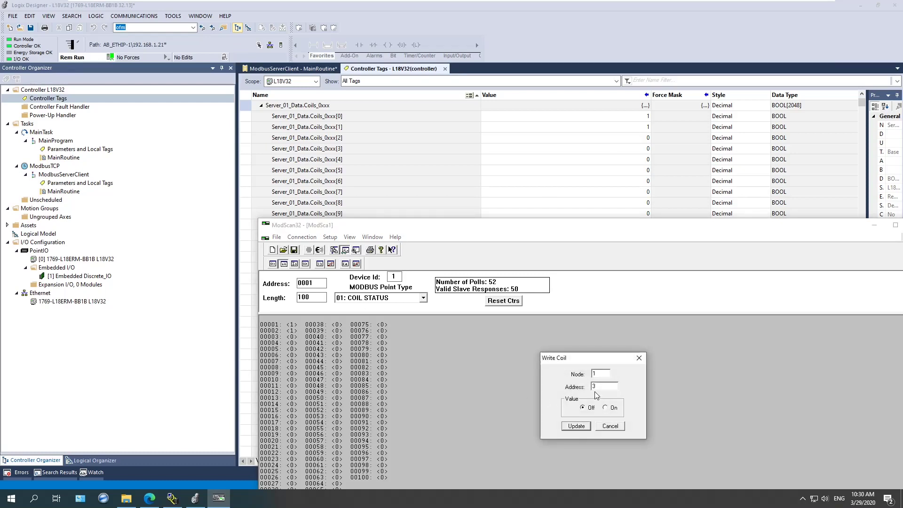
{"action": "left_click", "coordinate": [576, 428]}
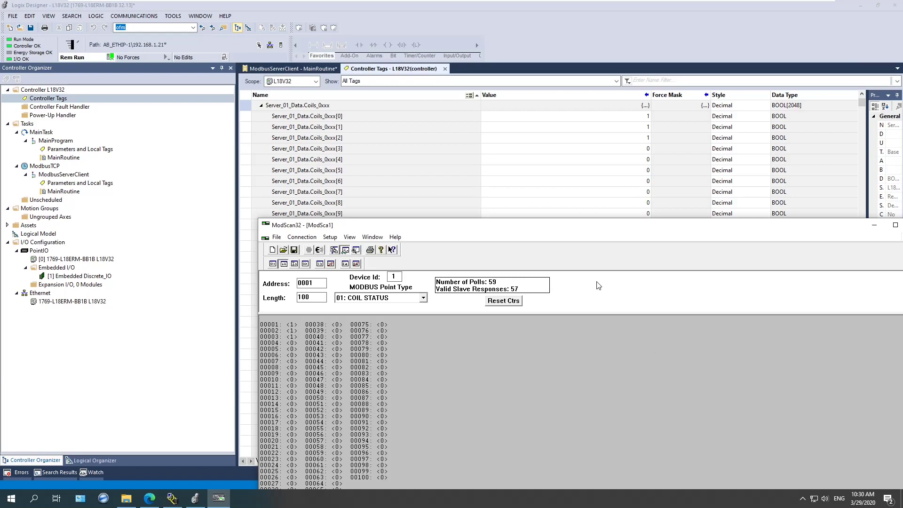
In Logix Designer's controller tags, set Server_01_Data.Coils_0xxx[4] to 1.
{"action": "double_click", "coordinate": [641, 151]}
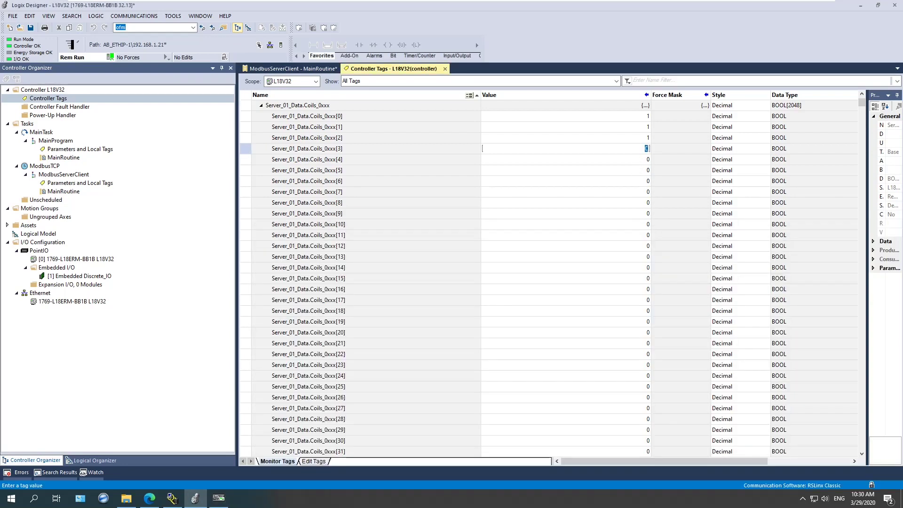
{"action": "key", "text": "Return"}
{"action": "type", "text": "1"}
{"action": "key", "text": "Return"}
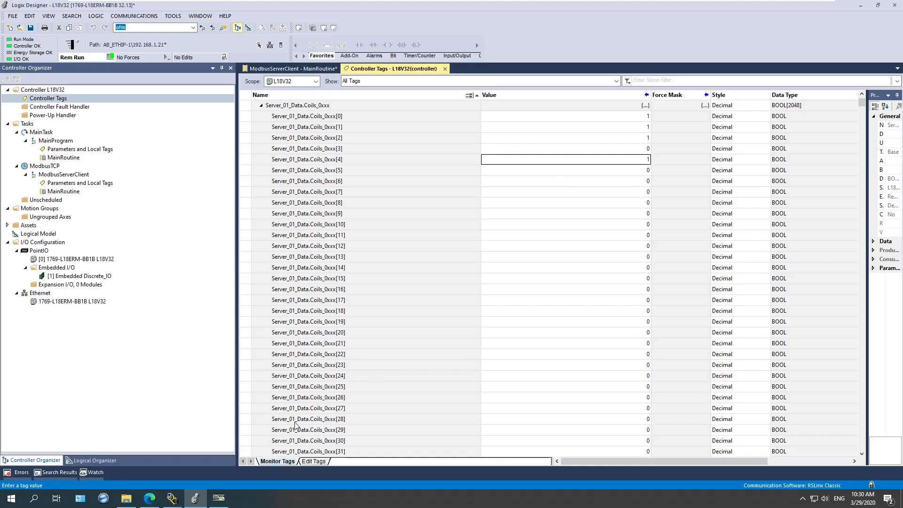
Switch to ModScan32, check the coil statuses, and change the point type to 03: HOLDING REGISTER.
{"action": "left_click", "coordinate": [219, 500]}
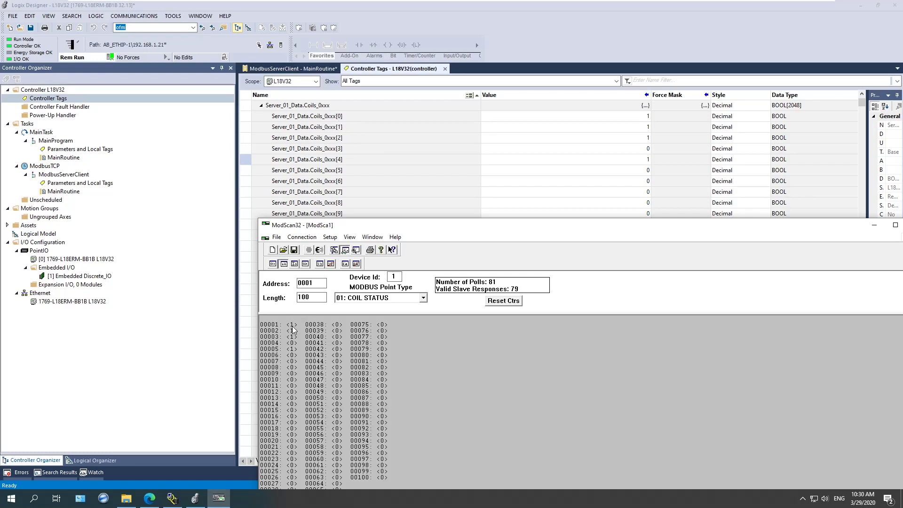
{"action": "left_click", "coordinate": [423, 298]}
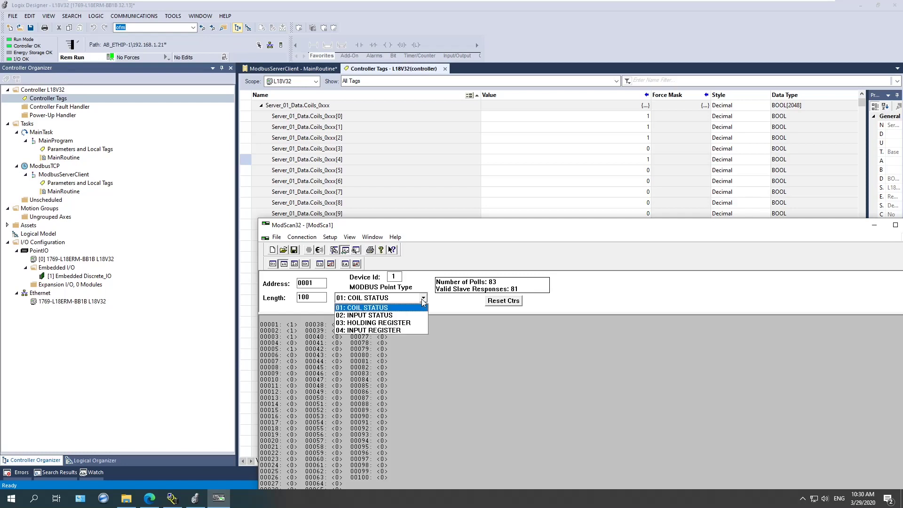
{"action": "left_click", "coordinate": [388, 322]}
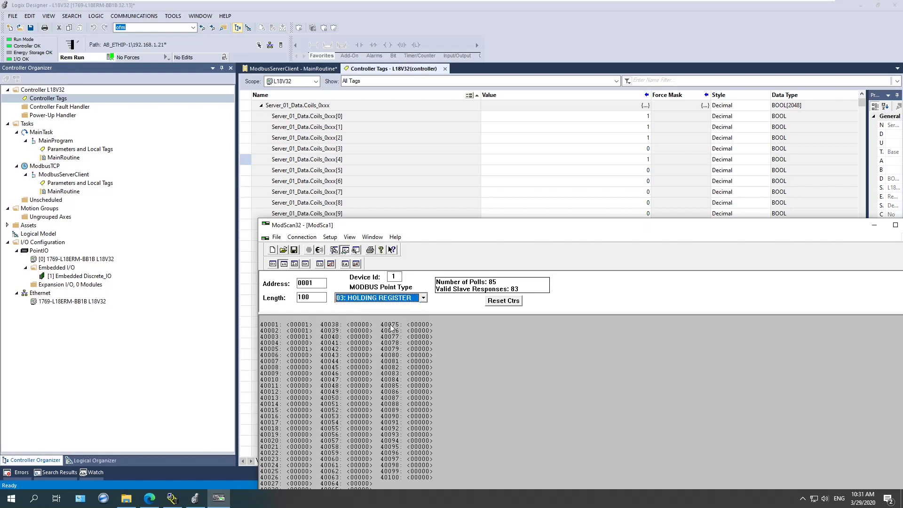
Switch to Logix Designer, collapse the Coils_0xxx array in the controller tags, and expand Server_01_Data.HoldRegisters_4xxx.
{"action": "left_click", "coordinate": [259, 108]}
{"action": "left_click", "coordinate": [261, 105]}
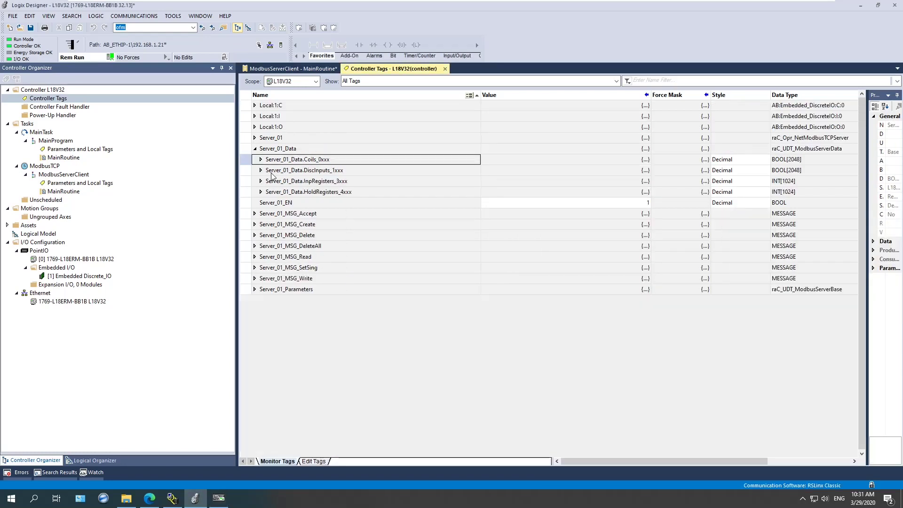
{"action": "left_click", "coordinate": [260, 192]}
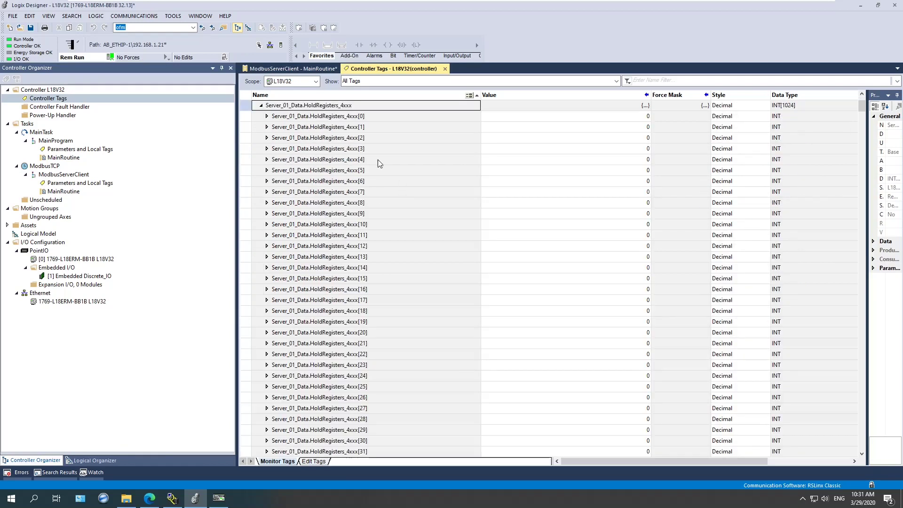
In ModScan32, write the value 100 to holding register address 1 and 200 to address 2 on node 1.
{"action": "left_click", "coordinate": [219, 497]}
{"action": "double_click", "coordinate": [302, 328]}
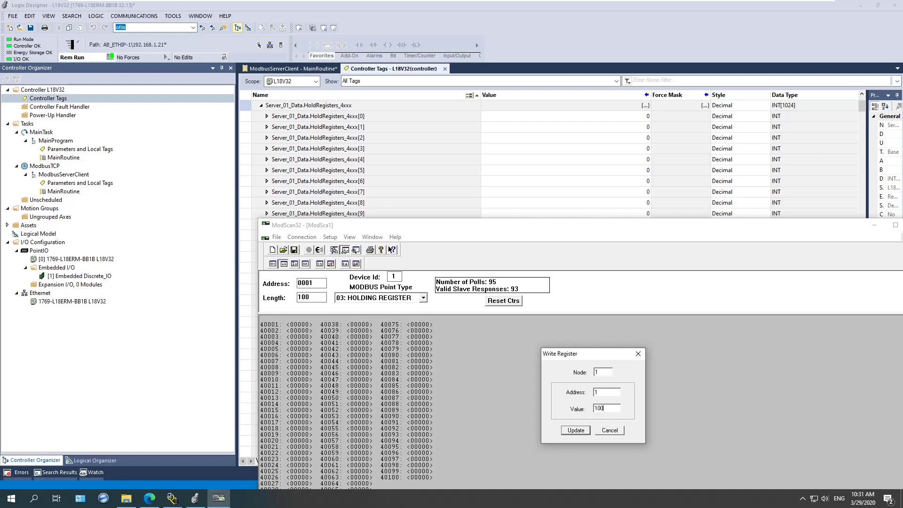
{"action": "type", "text": "100"}
{"action": "key", "text": "Return"}
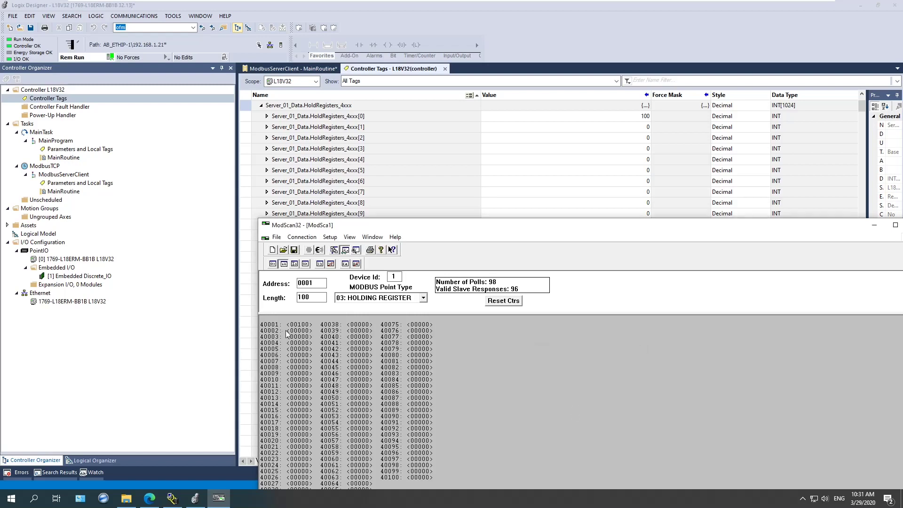
{"action": "double_click", "coordinate": [299, 332]}
{"action": "left_click", "coordinate": [565, 409]}
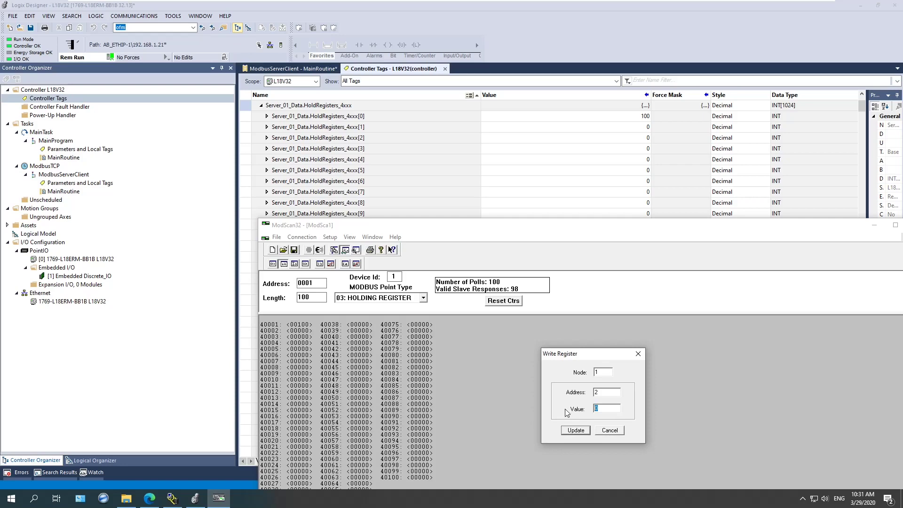
{"action": "type", "text": "200"}
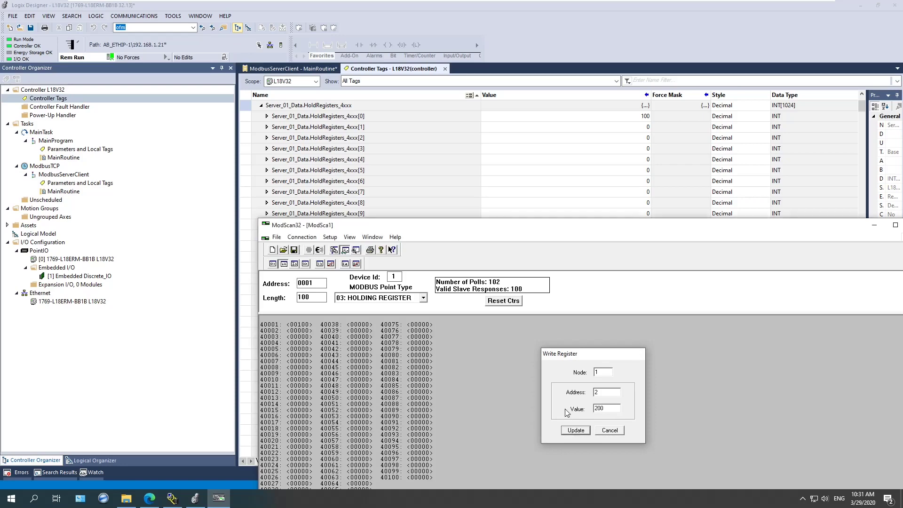
{"action": "key", "text": "Return"}
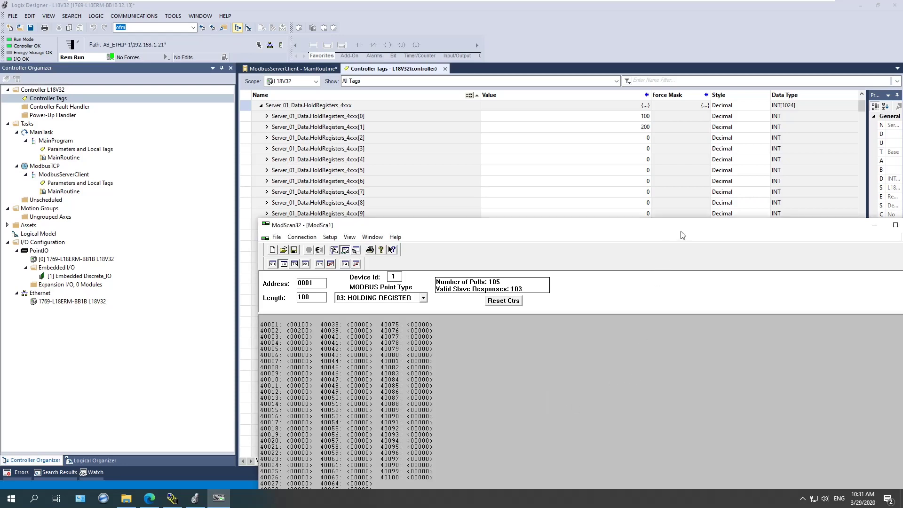
Switch to Logix Designer, open MainProgram's MainRoutine, and add a MOV instruction to rung 0.
{"action": "left_click", "coordinate": [742, 202]}
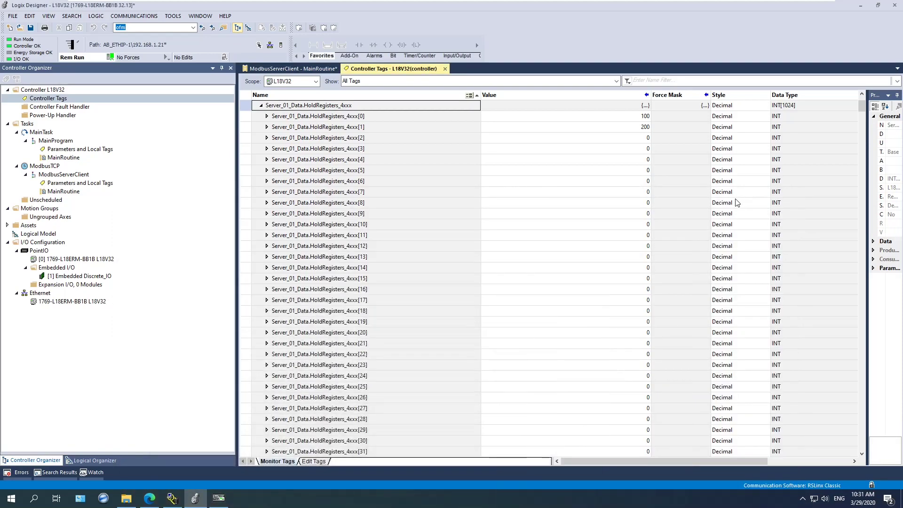
{"action": "double_click", "coordinate": [59, 157]}
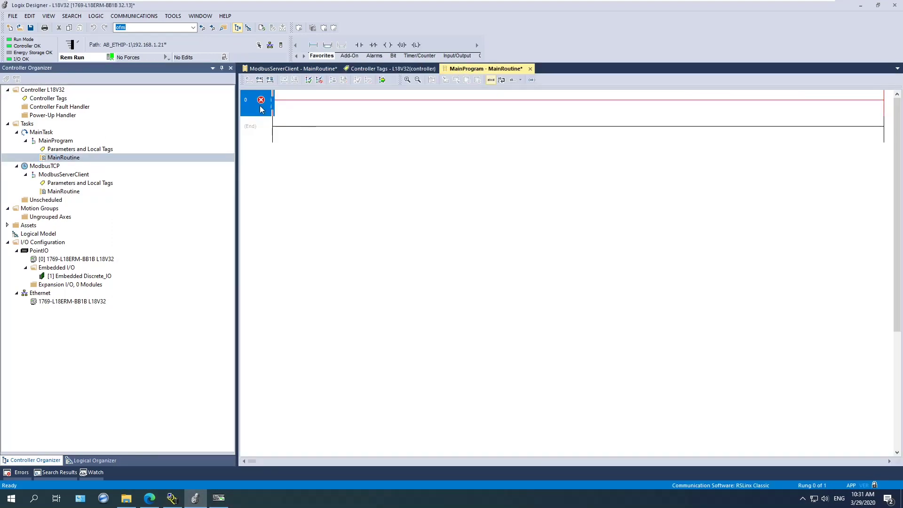
{"action": "double_click", "coordinate": [256, 104]}
{"action": "type", "text": "MOV"}
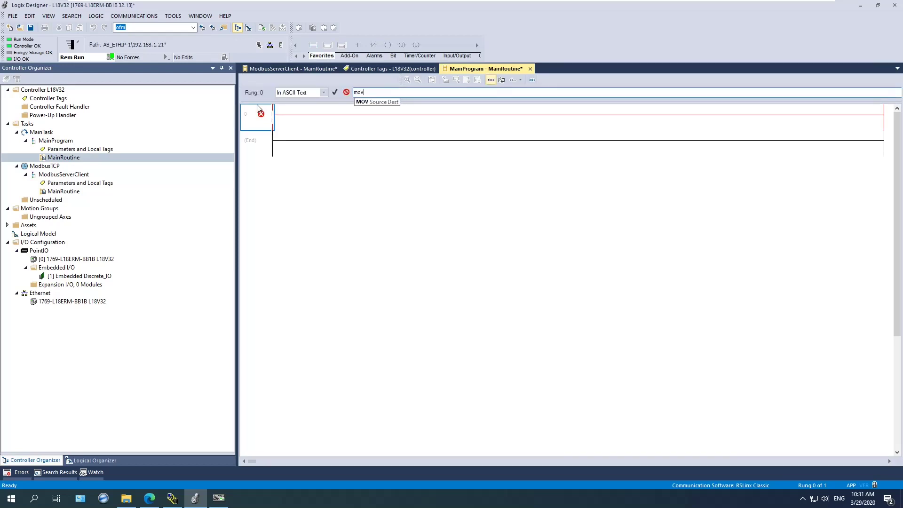
{"action": "key", "text": "Return"}
Create a controller-scoped DINT tag named MachineSpeed as the source of the MOV instruction.
{"action": "left_click", "coordinate": [858, 114]}
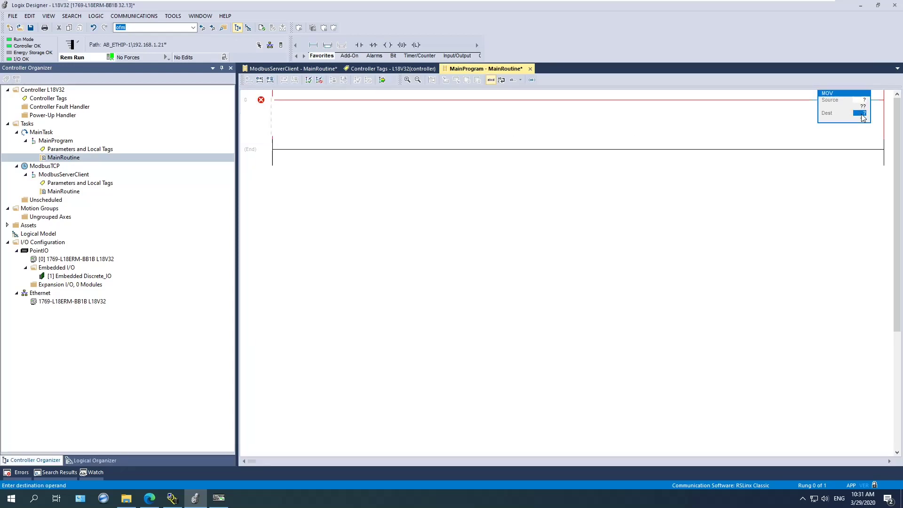
{"action": "double_click", "coordinate": [863, 101]}
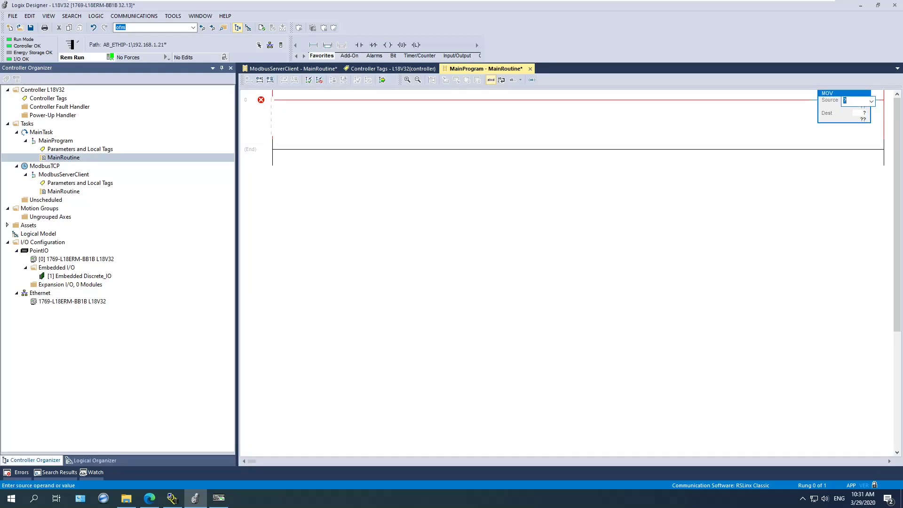
{"action": "left_click", "coordinate": [871, 101]}
{"action": "left_click", "coordinate": [685, 137]}
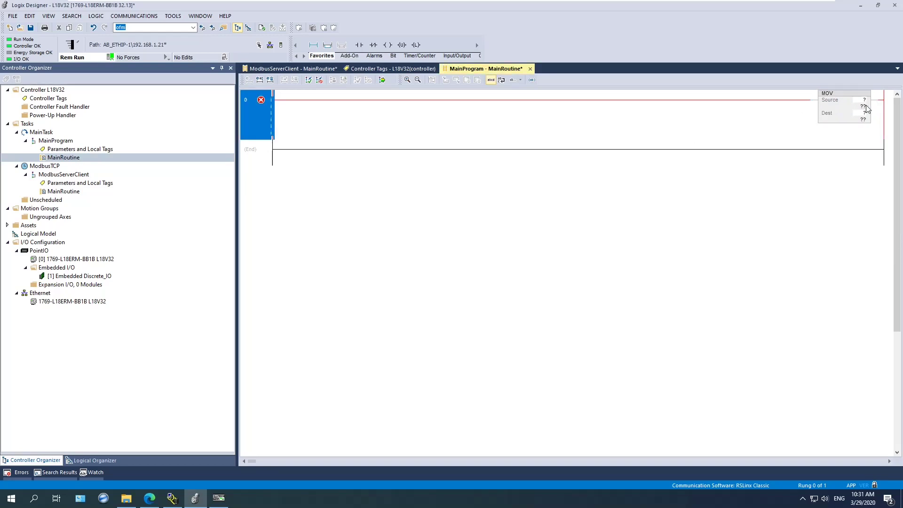
{"action": "right_click", "coordinate": [849, 102]}
{"action": "left_click", "coordinate": [849, 107]}
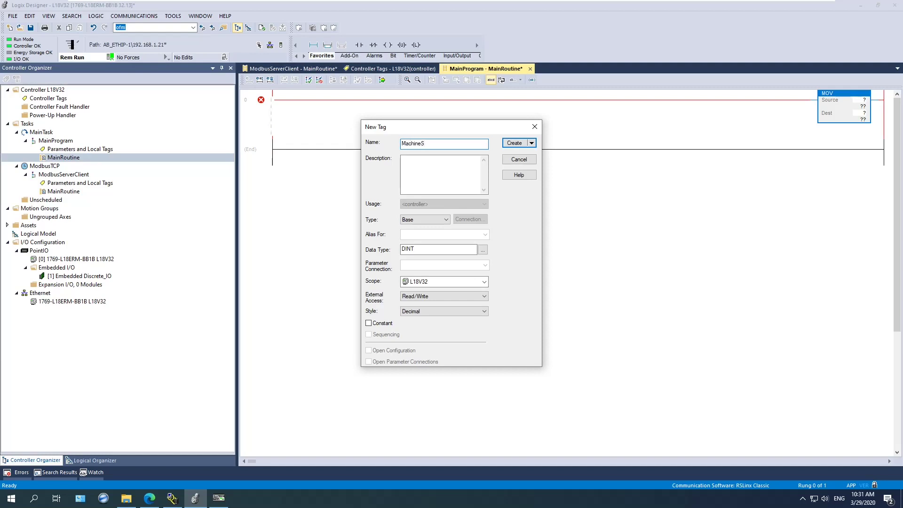
{"action": "left_click", "coordinate": [442, 174]}
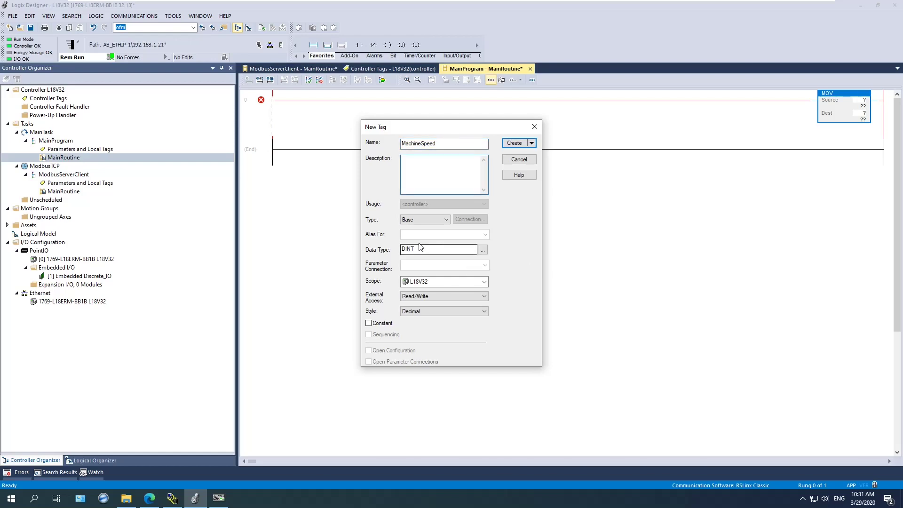
{"action": "key", "text": "Tab"}
{"action": "key", "text": "Tab"}
{"action": "key", "text": "End"}
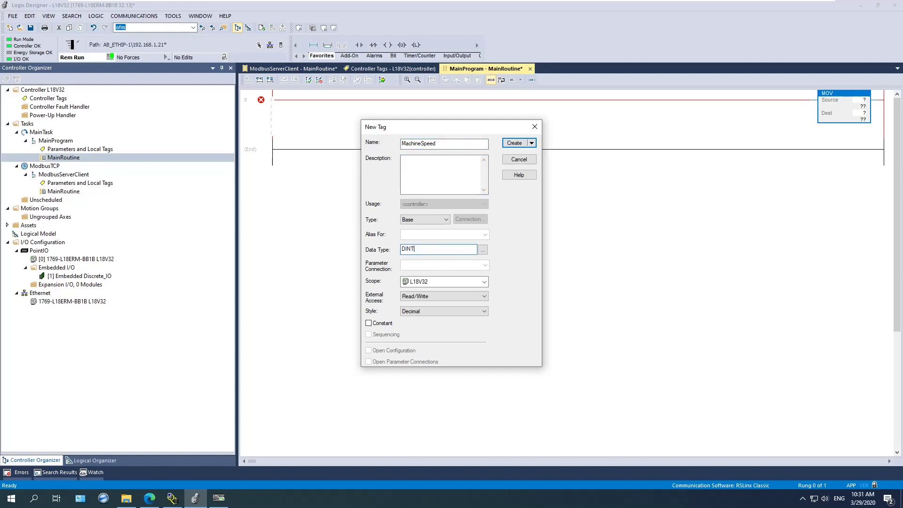
{"action": "left_click", "coordinate": [509, 143]}
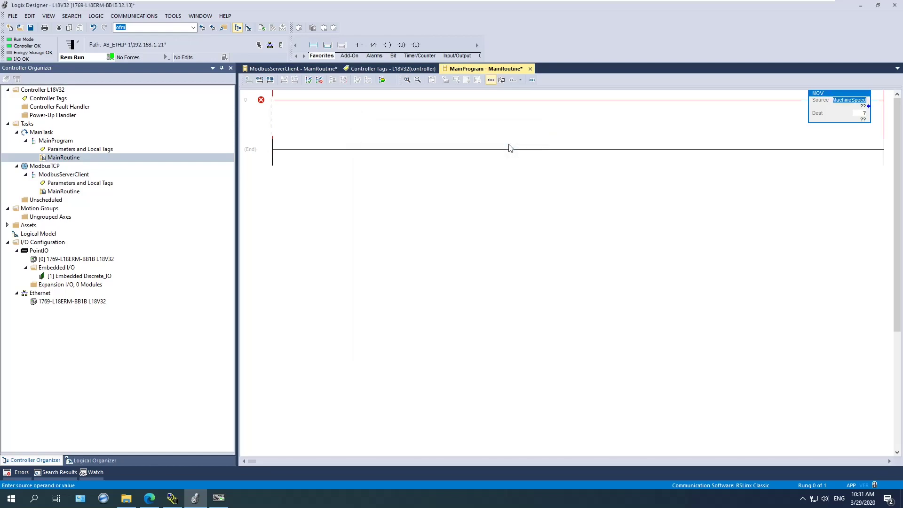
Set the MOV destination to Server_01_Data.HoldRegisters_4xxx[0].
{"action": "double_click", "coordinate": [860, 114]}
{"action": "left_click", "coordinate": [870, 114]}
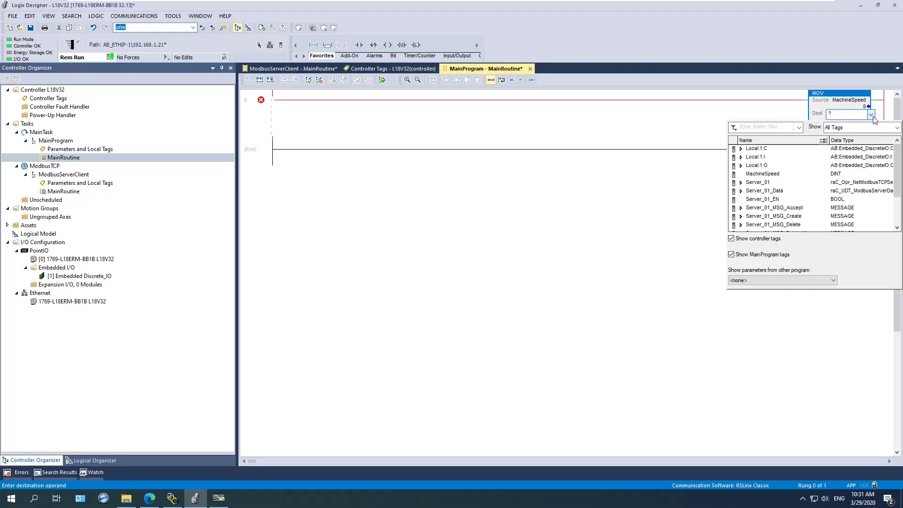
{"action": "left_click", "coordinate": [740, 190]}
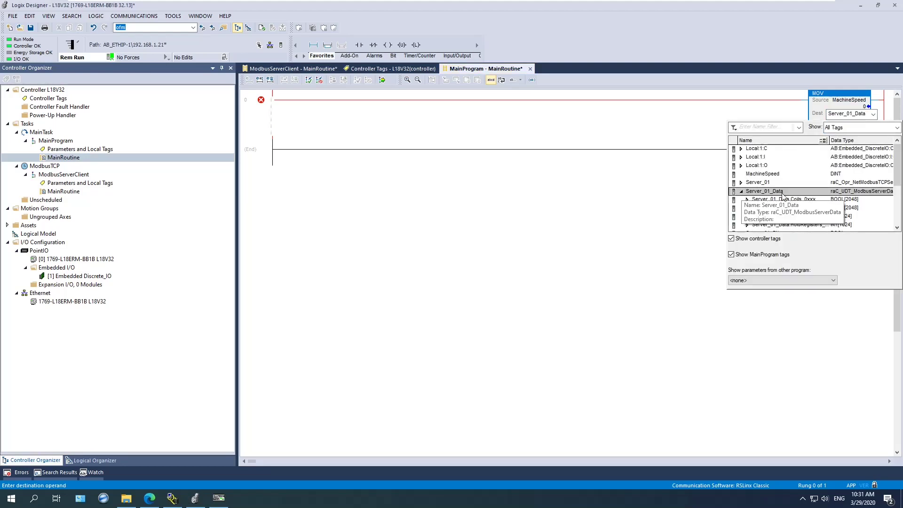
{"action": "scroll", "coordinate": [781, 197], "scroll_direction": "down", "scroll_amount": 1}
{"action": "left_click", "coordinate": [807, 199]}
{"action": "left_click", "coordinate": [746, 199]}
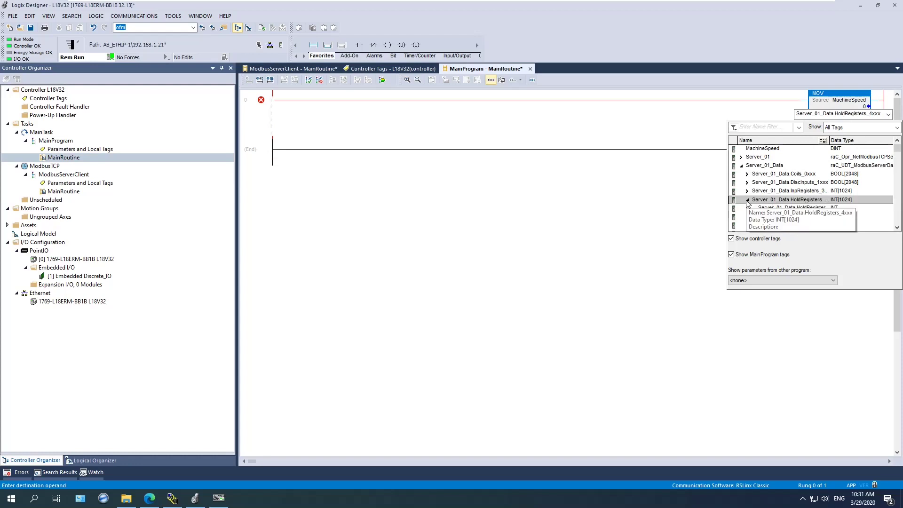
{"action": "left_click", "coordinate": [822, 208]}
{"action": "left_click", "coordinate": [824, 210]}
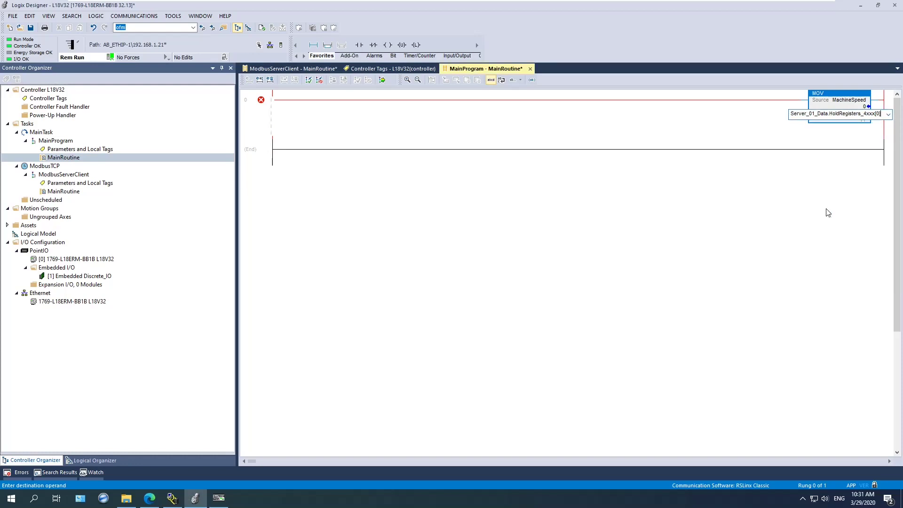
{"action": "left_click", "coordinate": [888, 114]}
{"action": "left_click_drag", "start_coordinate": [829, 141], "coordinate": [863, 141]}
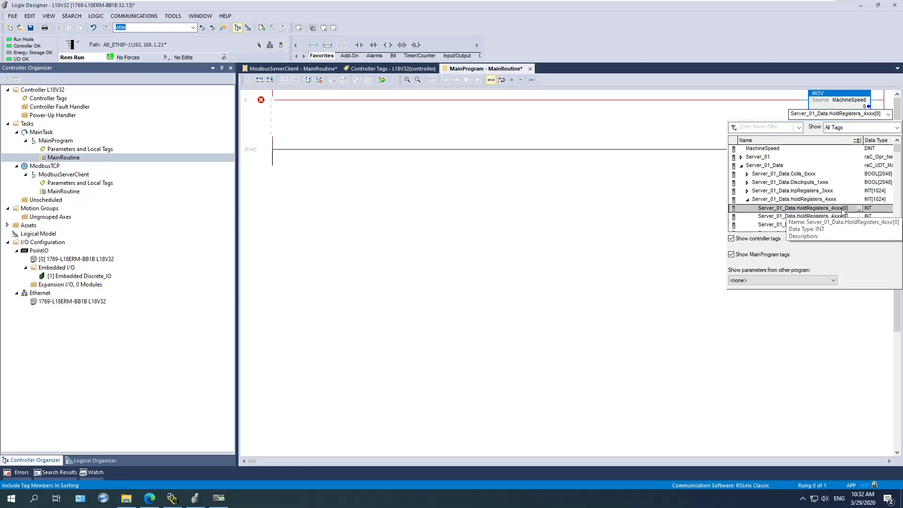
{"action": "left_click", "coordinate": [844, 208]}
{"action": "left_click", "coordinate": [844, 110]}
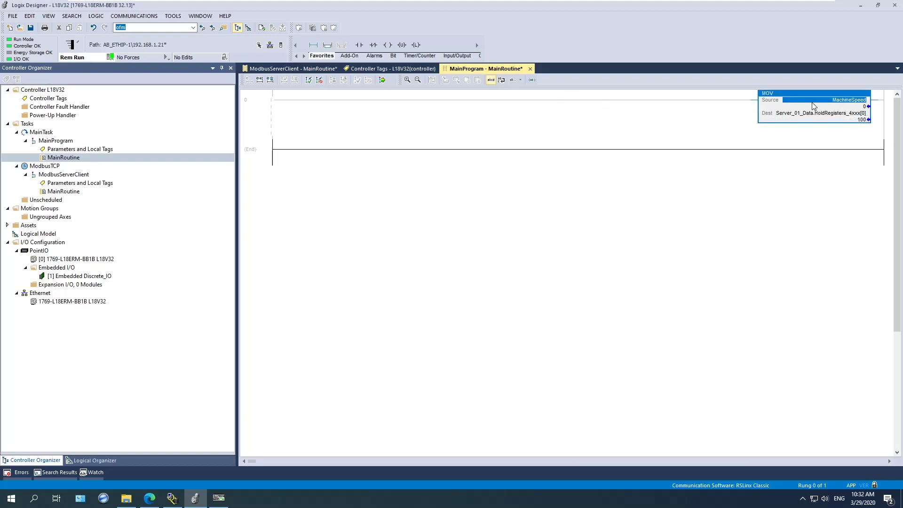
Set the value of MachineSpeed to 1000 and finalize the rung edits in MainProgram.
{"action": "double_click", "coordinate": [864, 106]}
{"action": "type", "text": "10"}
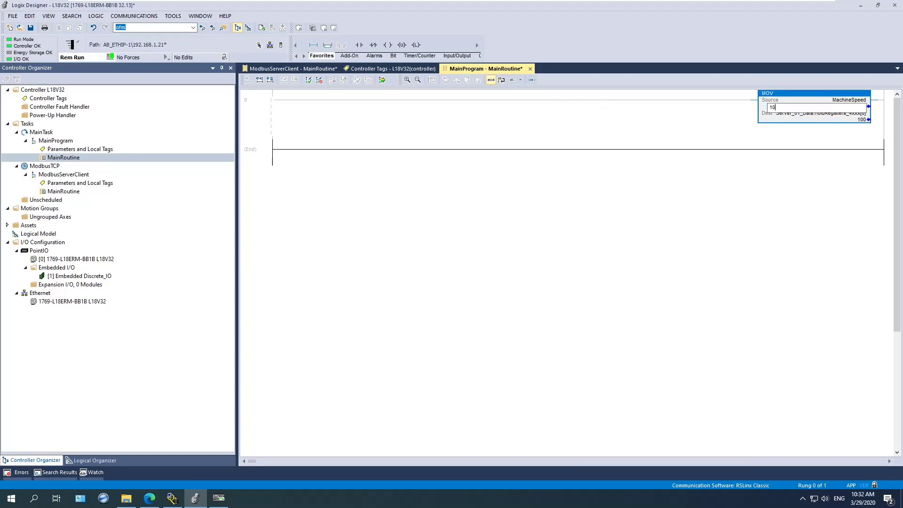
{"action": "type", "text": "00"}
{"action": "key", "text": "Return"}
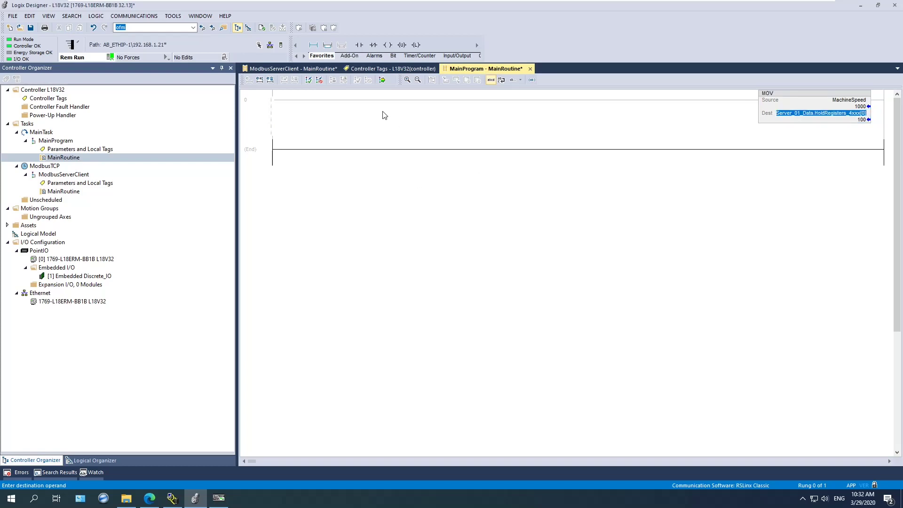
{"action": "left_click", "coordinate": [381, 80]}
{"action": "left_click", "coordinate": [397, 349]}
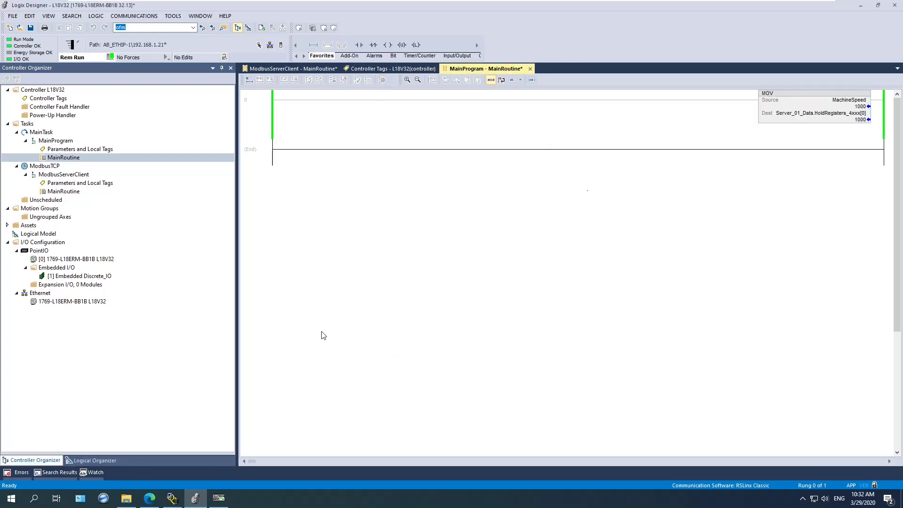
Compare holding register 40001 in ModScan32 with Server_01_Data.HoldRegisters_4xxx[0] in Logix Designer's controller tags.
{"action": "left_click", "coordinate": [219, 498]}
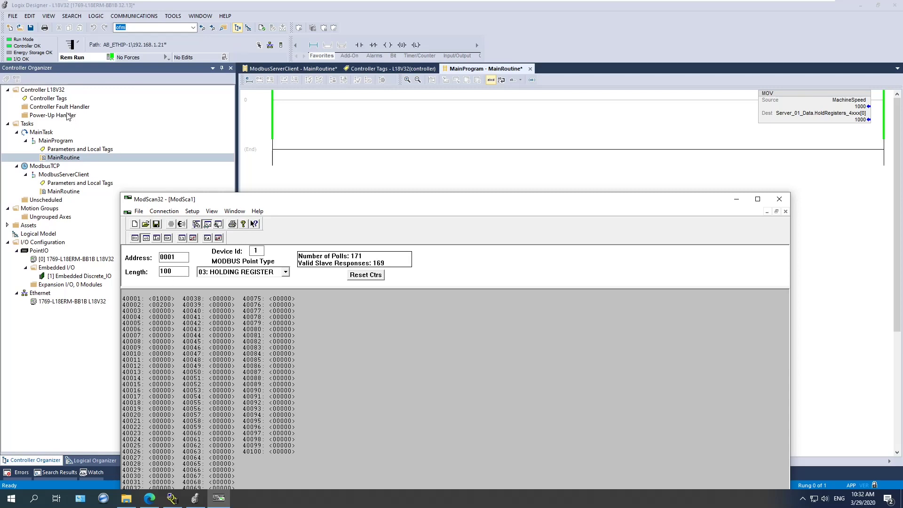
{"action": "left_click", "coordinate": [57, 100]}
{"action": "double_click", "coordinate": [56, 99]}
{"action": "left_click", "coordinate": [363, 204]}
{"action": "left_click_drag", "start_coordinate": [365, 203], "coordinate": [352, 203]}
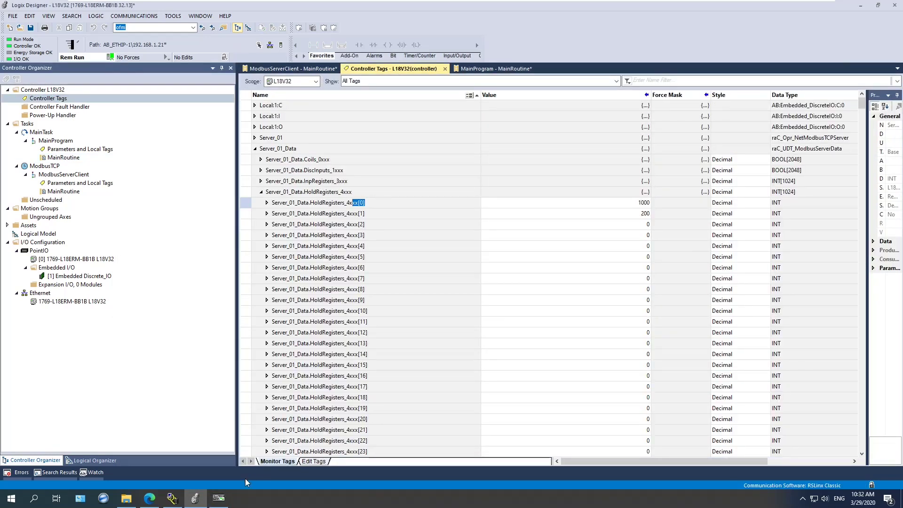
{"action": "left_click", "coordinate": [218, 498]}
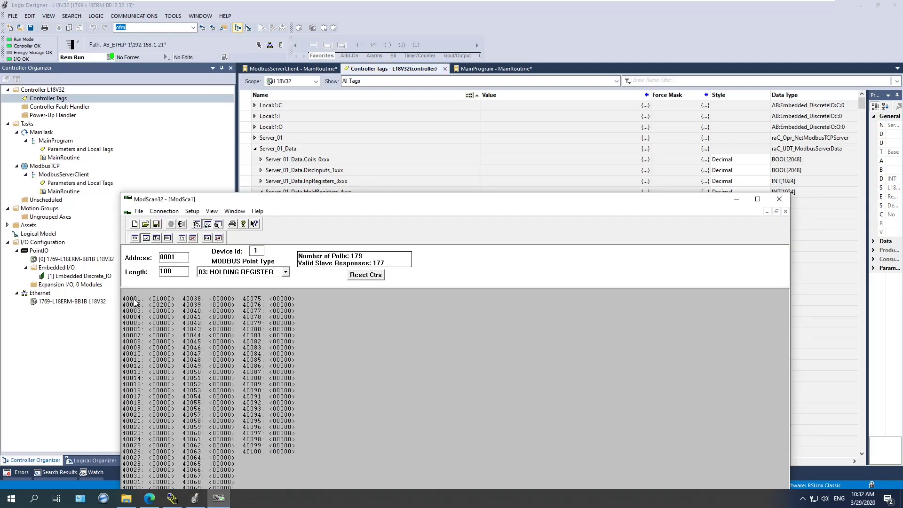
{"action": "left_click_drag", "start_coordinate": [395, 202], "coordinate": [517, 244]}
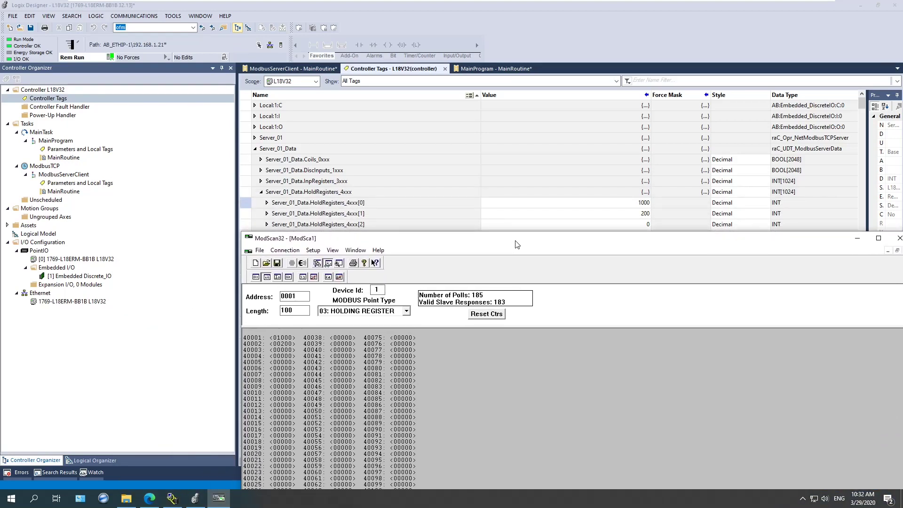
{"action": "left_click_drag", "start_coordinate": [548, 239], "coordinate": [394, 159]}
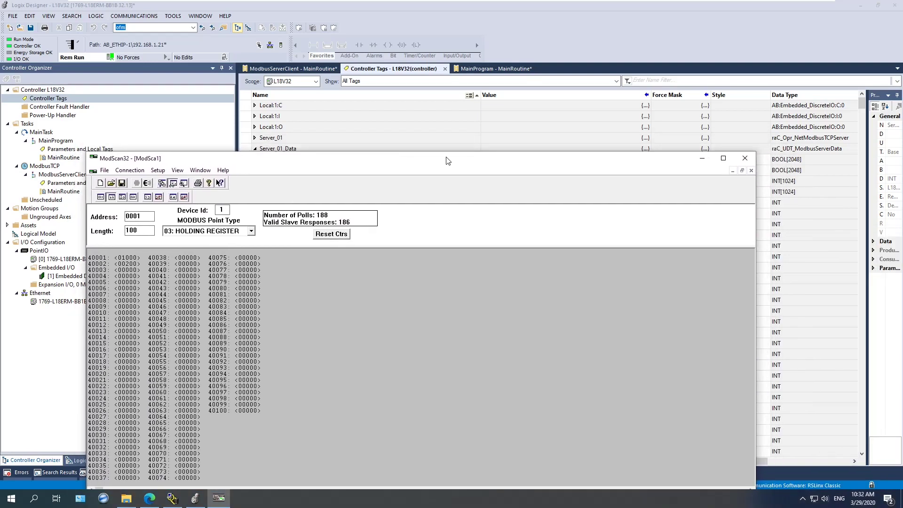
Close ModScan32 without saving changes to ModSca1, and collapse the HoldRegisters_4xxx and Server_01_Data tags in Logix Designer.
{"action": "left_click", "coordinate": [745, 159]}
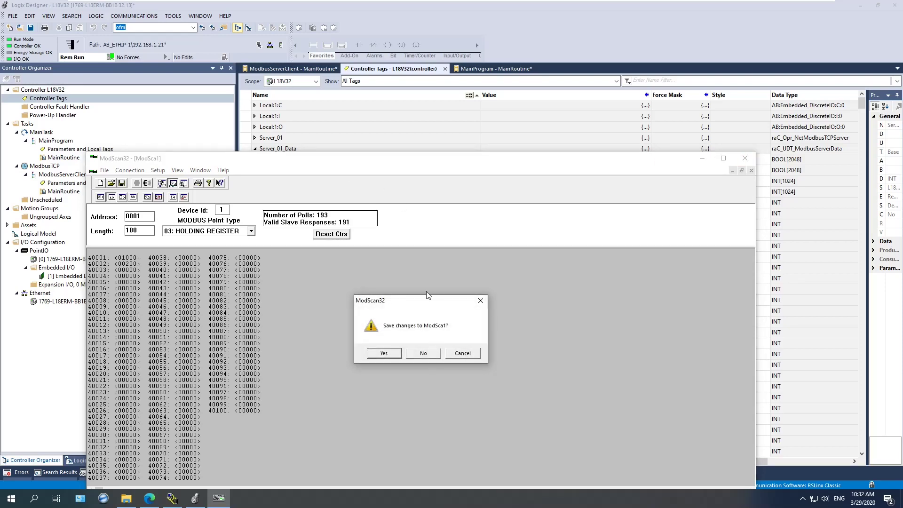
{"action": "left_click", "coordinate": [424, 354]}
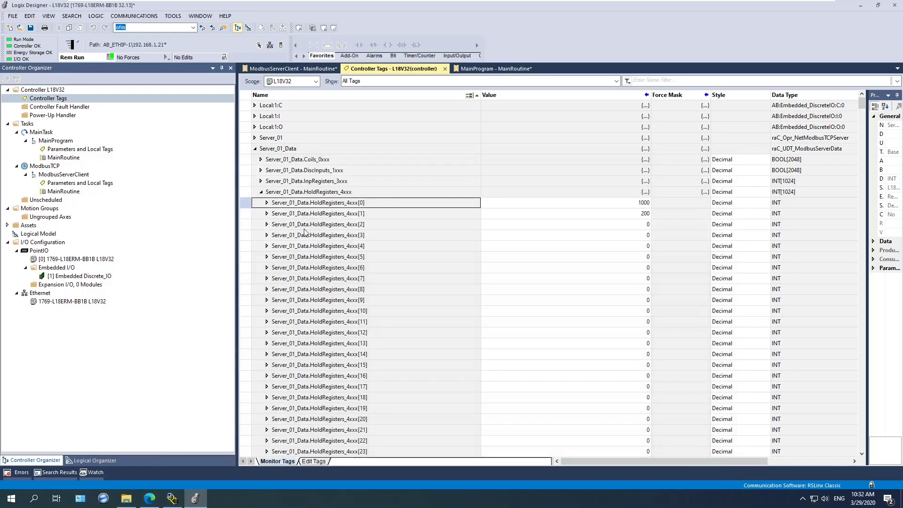
{"action": "left_click", "coordinate": [46, 159]}
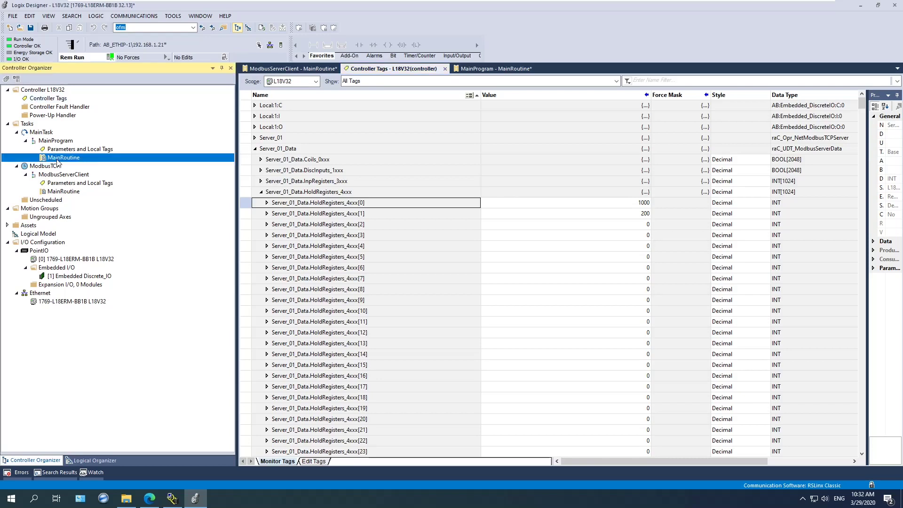
{"action": "left_click", "coordinate": [261, 191]}
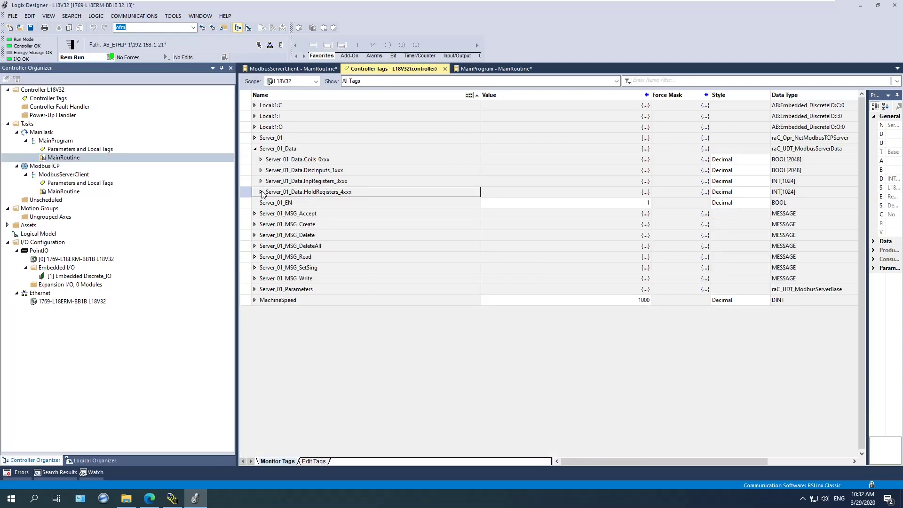
{"action": "left_click", "coordinate": [255, 149]}
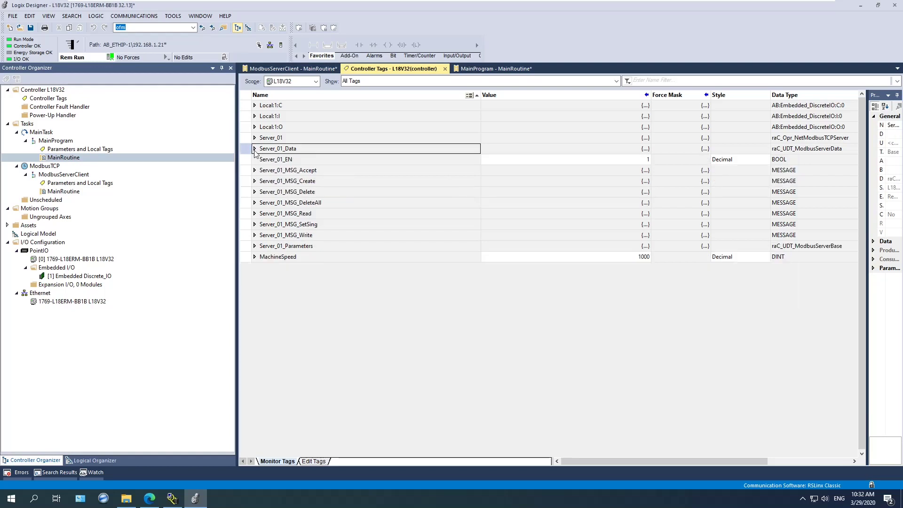